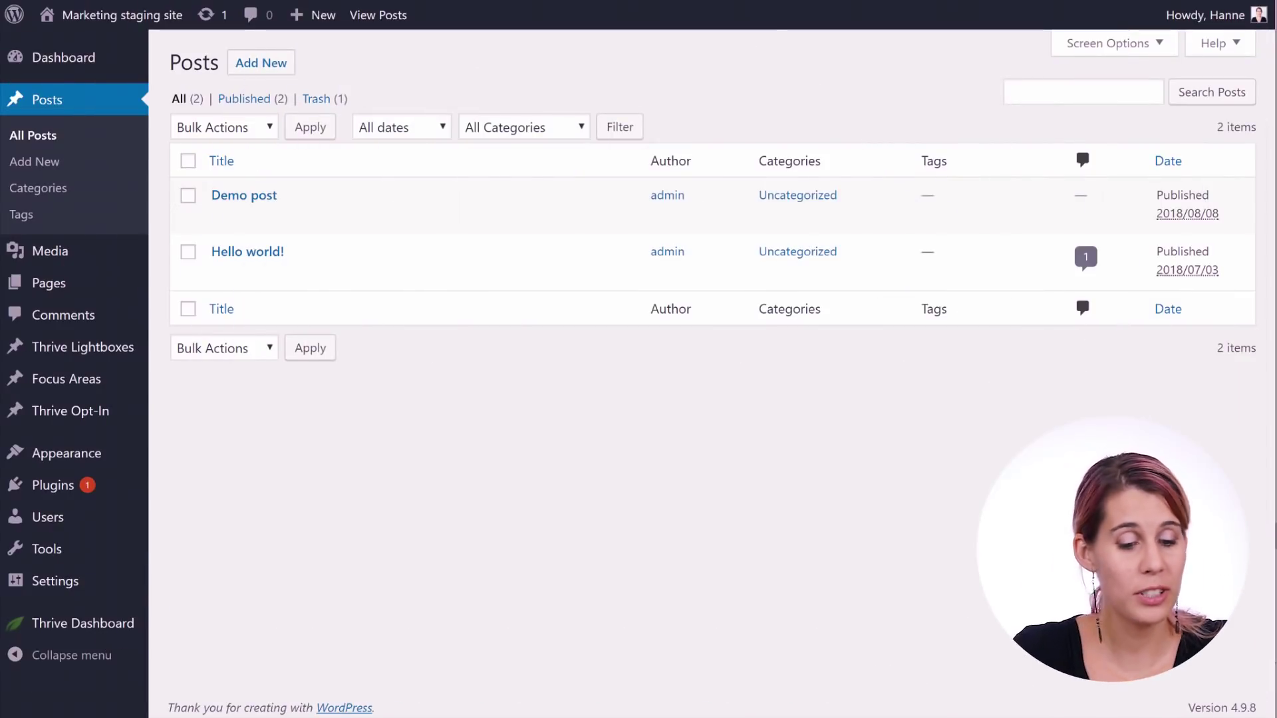
Create a new post titled "This is the title of your article" and assign it to the Blogging Tutorials category.
{"action": "left_click", "coordinate": [56, 166]}
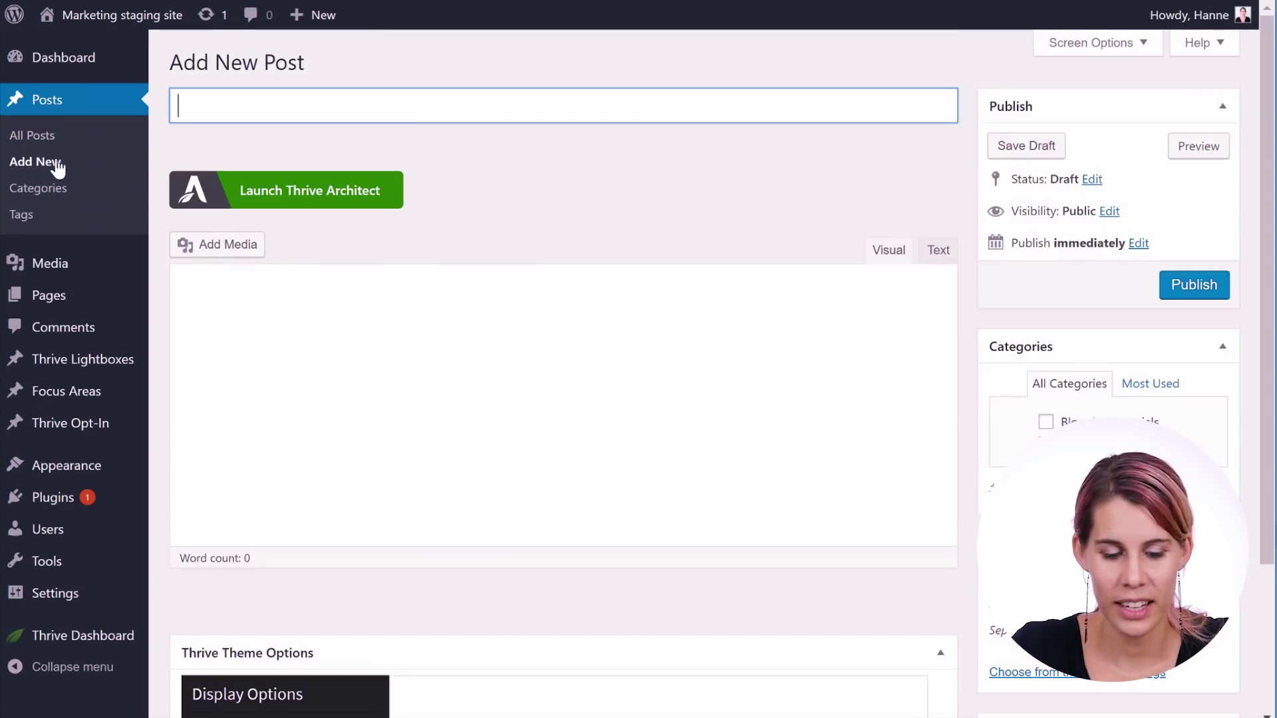
{"action": "left_click", "coordinate": [256, 109]}
{"action": "type", "text": "This is the title of your article"}
{"action": "left_click", "coordinate": [697, 249]}
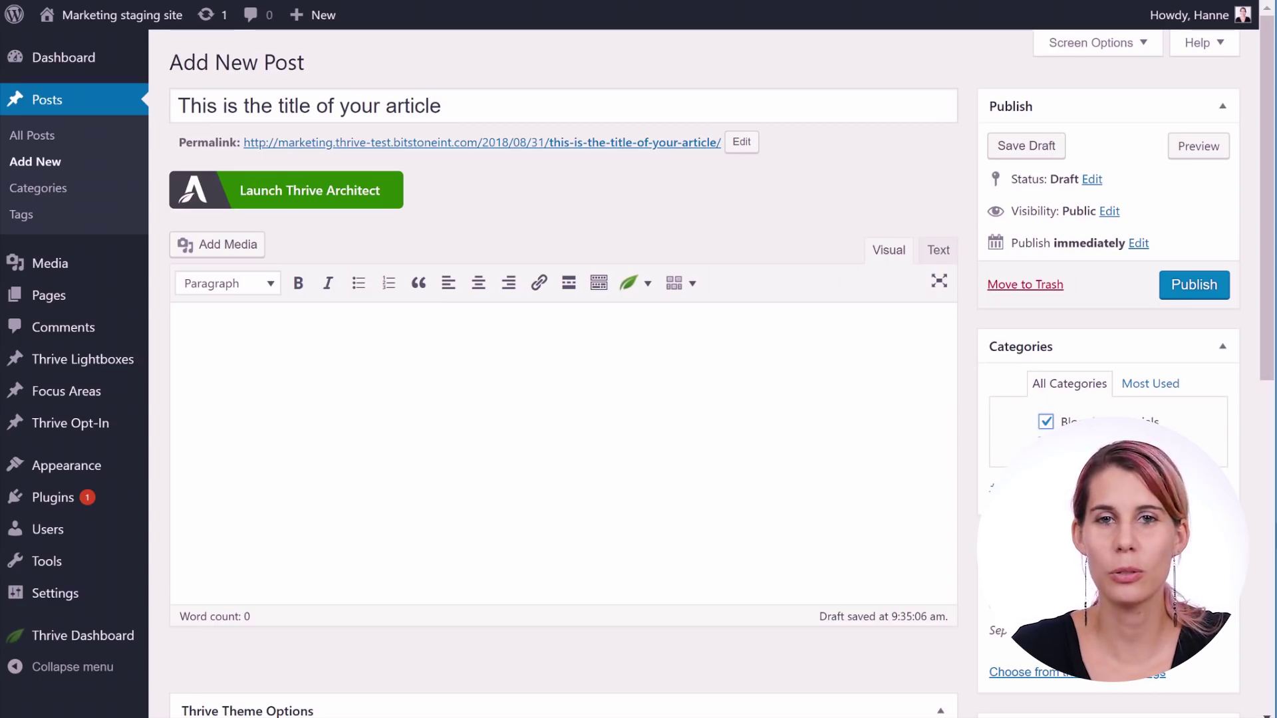
Set the media library photo of the woman in a pink gown as the post's featured image.
{"action": "scroll", "coordinate": [1052, 376], "scroll_direction": "down", "scroll_amount": 5}
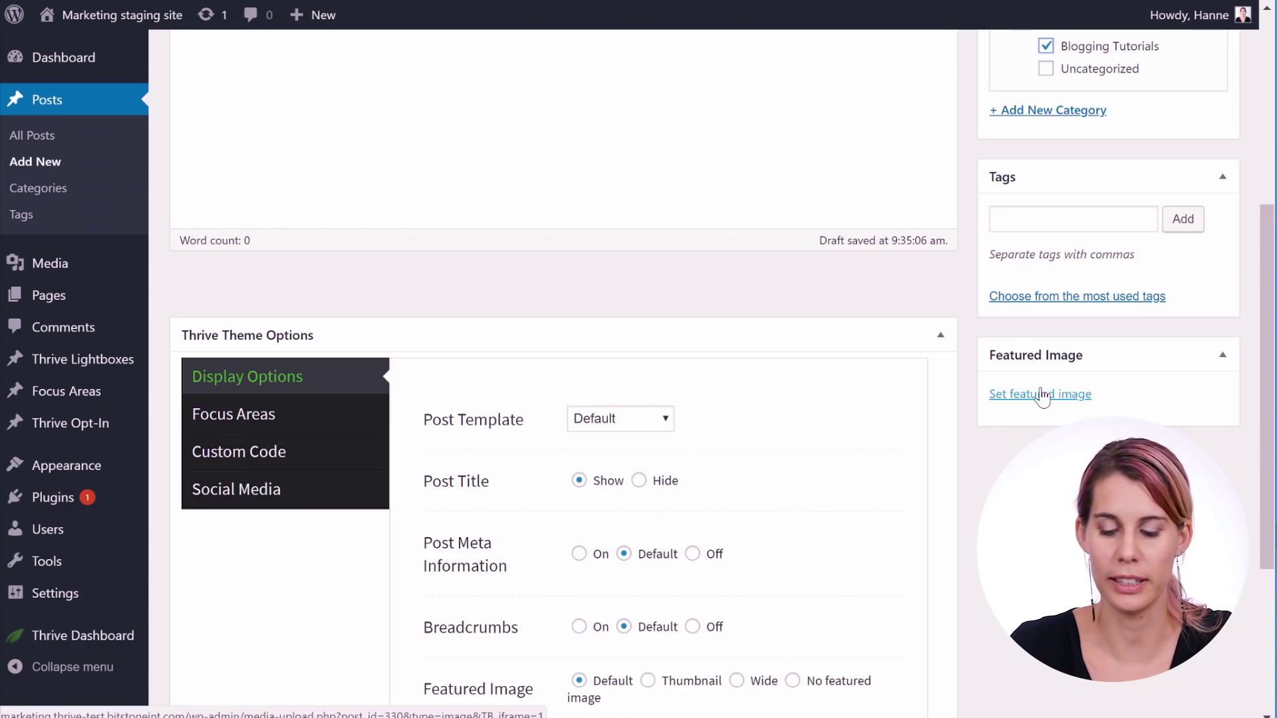
{"action": "left_click", "coordinate": [1042, 394]}
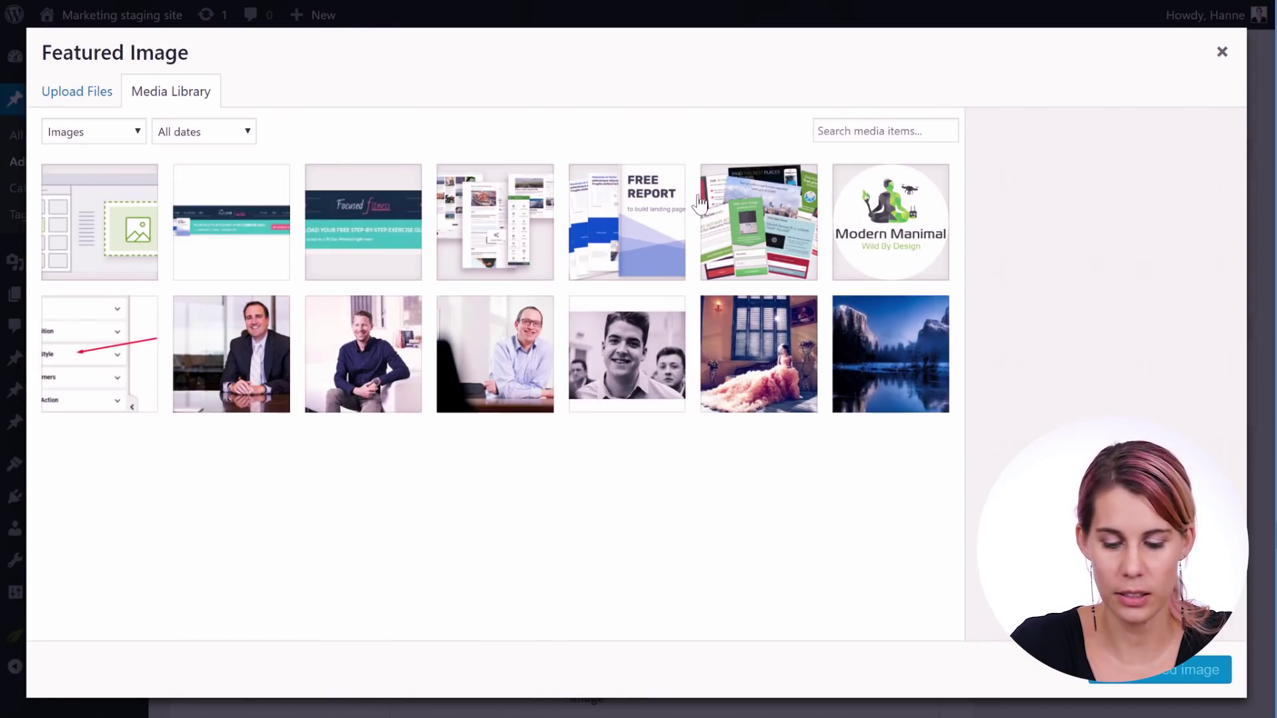
{"action": "left_click", "coordinate": [782, 337]}
{"action": "left_click", "coordinate": [1164, 670]}
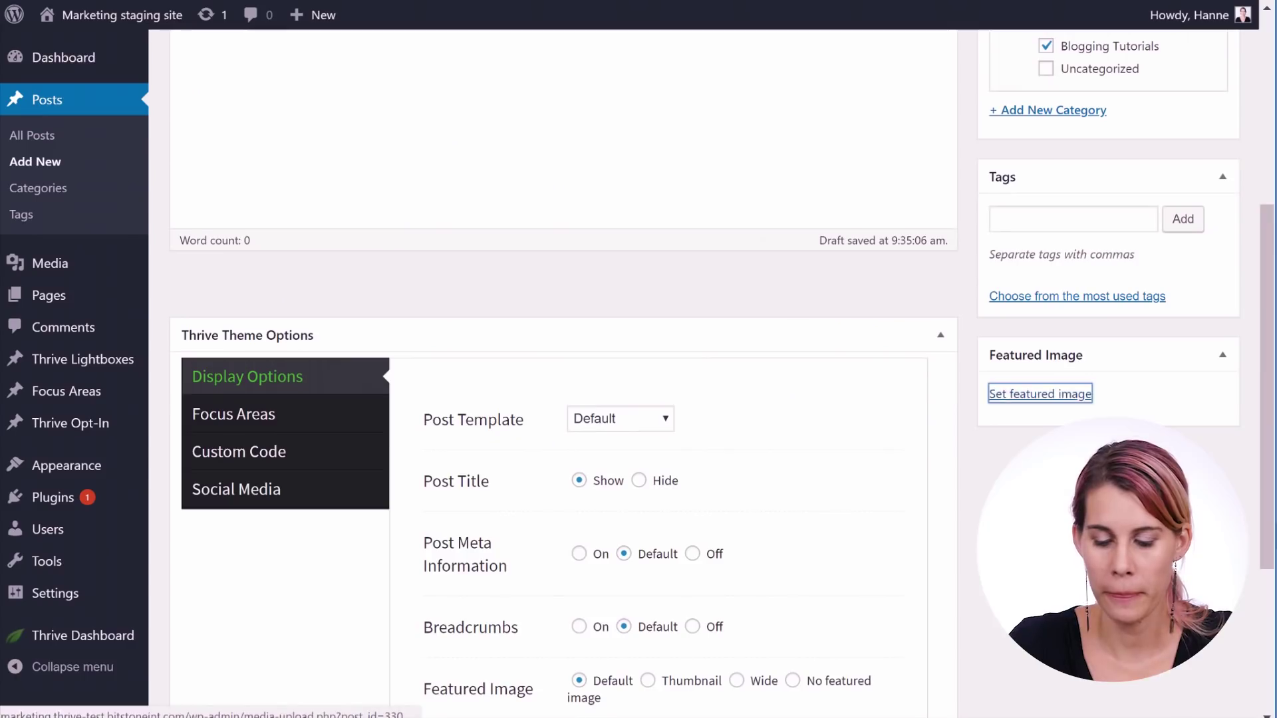
Save the post as a draft and open it for editing in Thrive Architect.
{"action": "scroll", "coordinate": [892, 402], "scroll_direction": "up", "scroll_amount": 5}
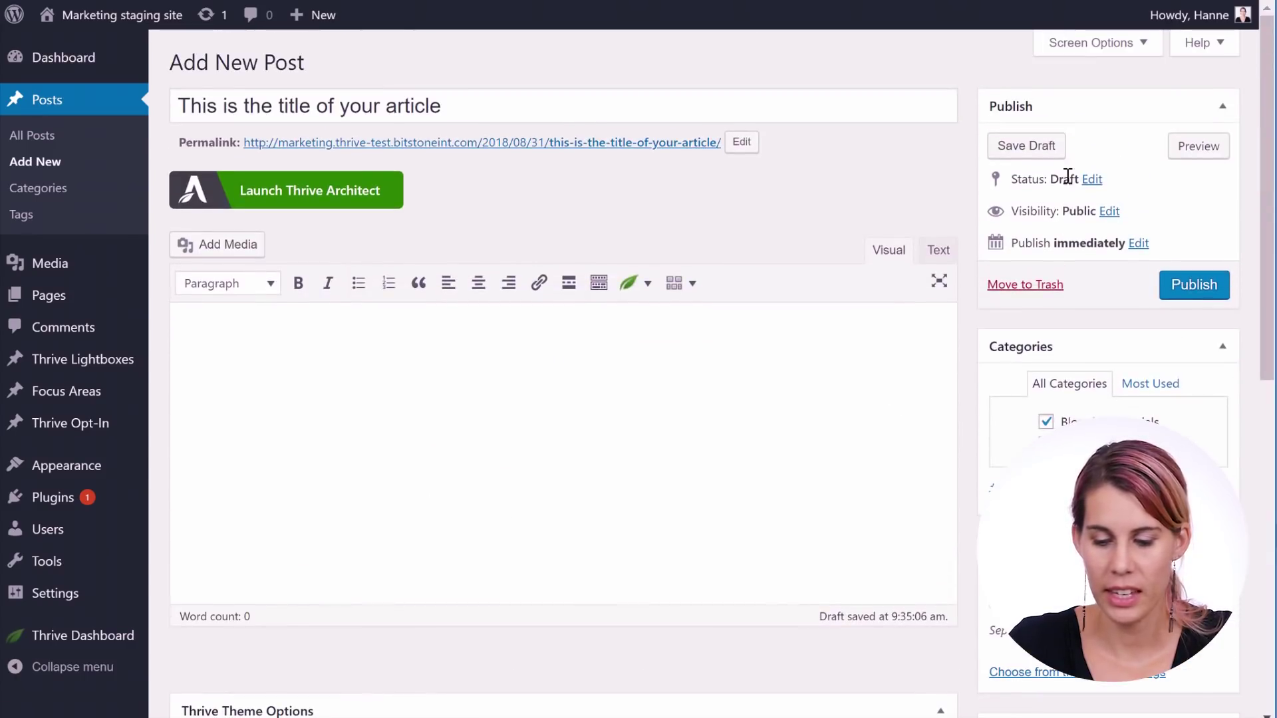
{"action": "left_click", "coordinate": [1034, 152]}
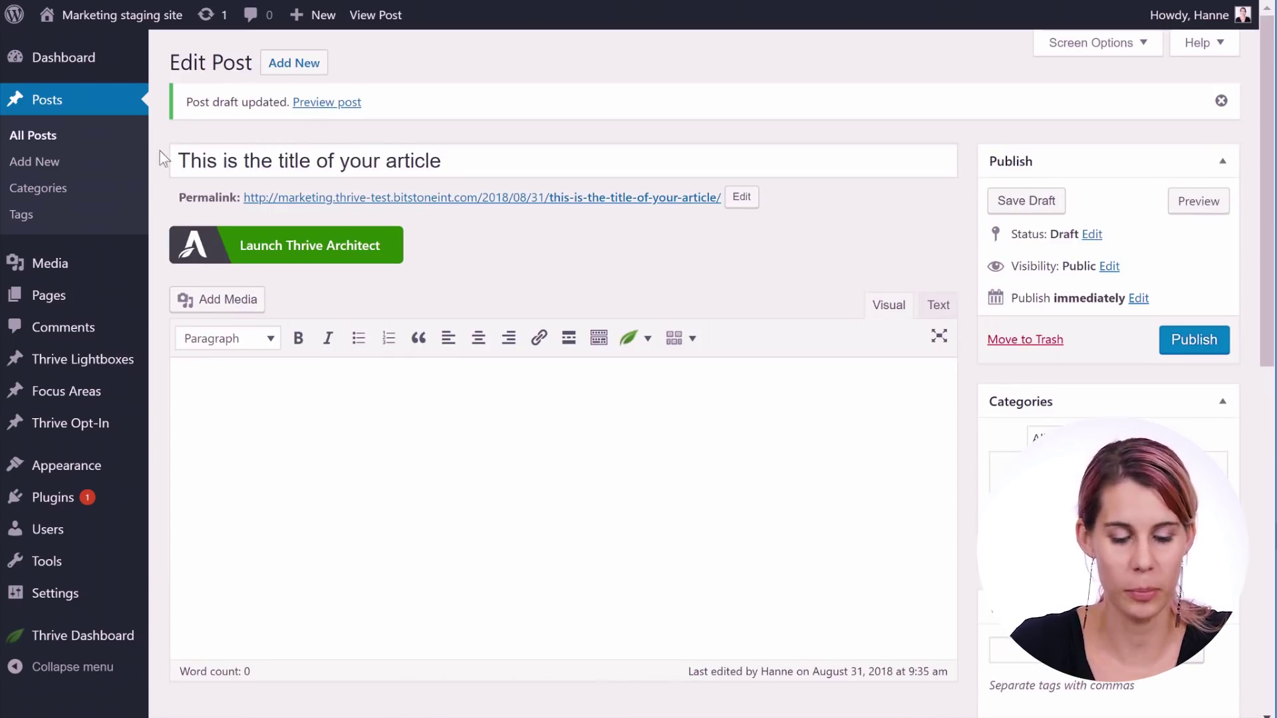
{"action": "left_click", "coordinate": [272, 256]}
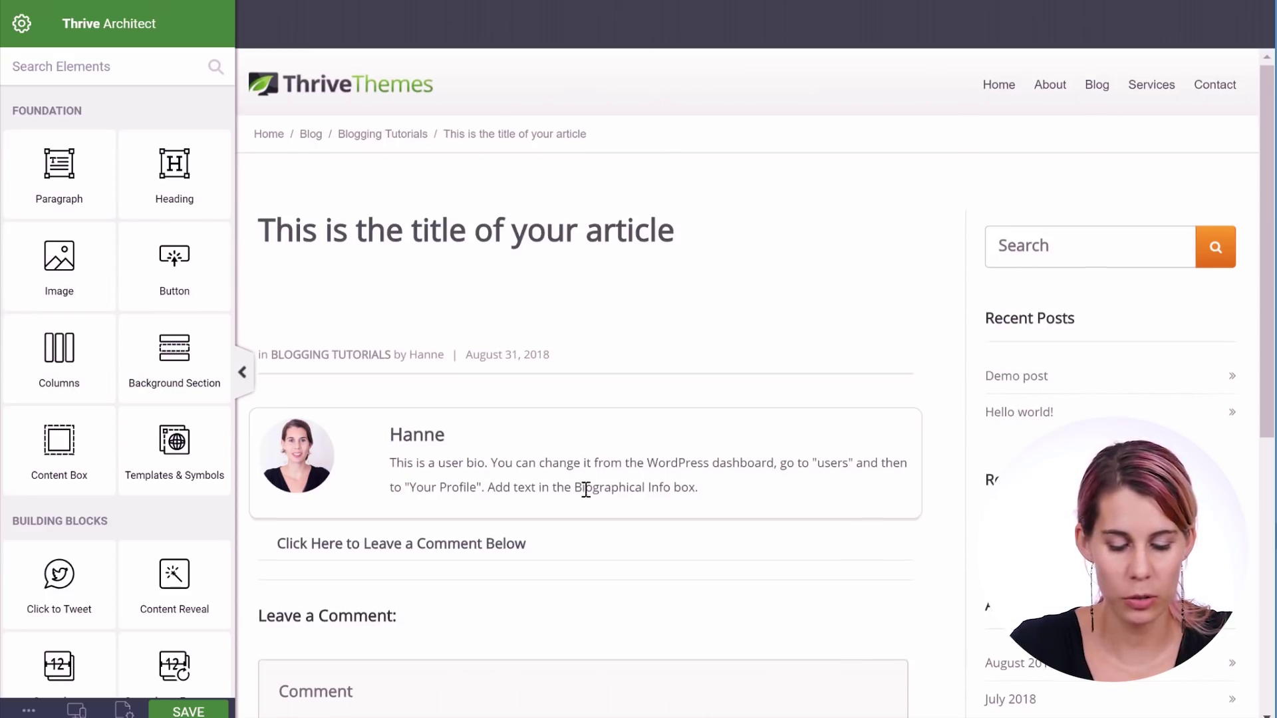
{"action": "scroll", "coordinate": [585, 490], "scroll_direction": "down", "scroll_amount": 1}
{"action": "scroll", "coordinate": [692, 463], "scroll_direction": "up", "scroll_amount": 1}
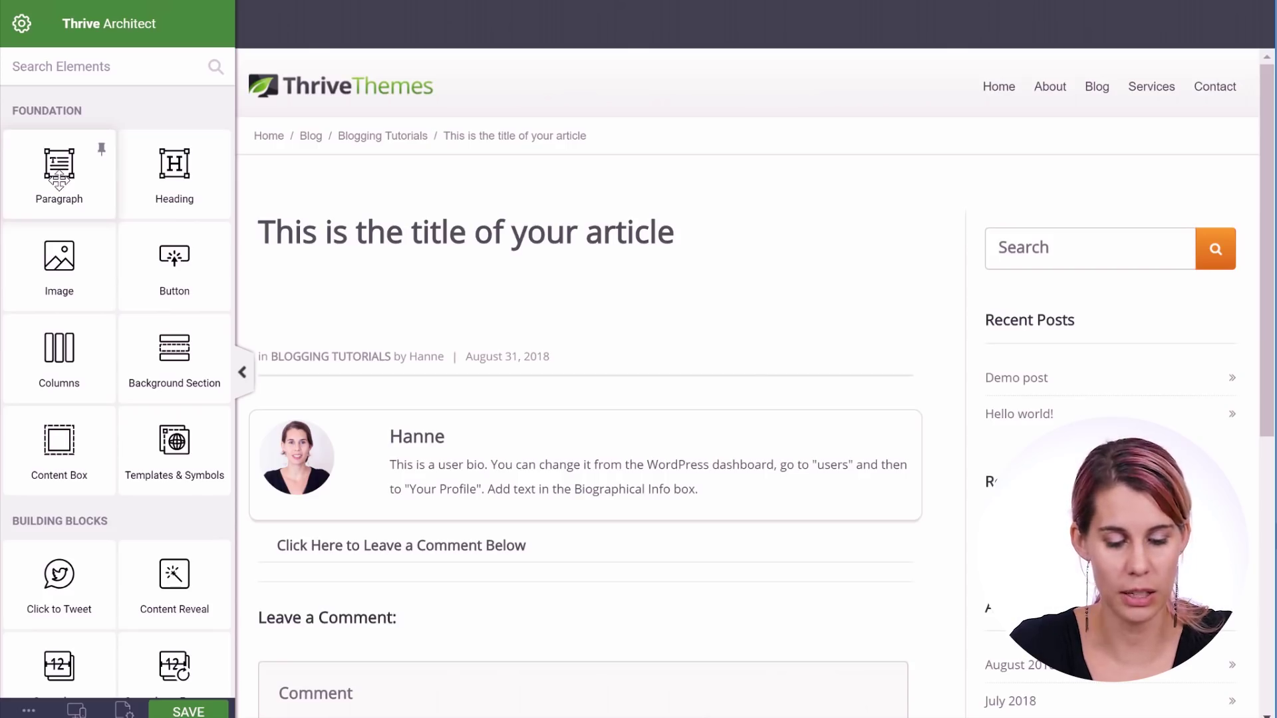
Insert a "Lorem ipsum" introduction paragraph under the title with a More Tag below it, and save the content.
{"action": "left_click_drag", "start_coordinate": [59, 179], "coordinate": [453, 345]}
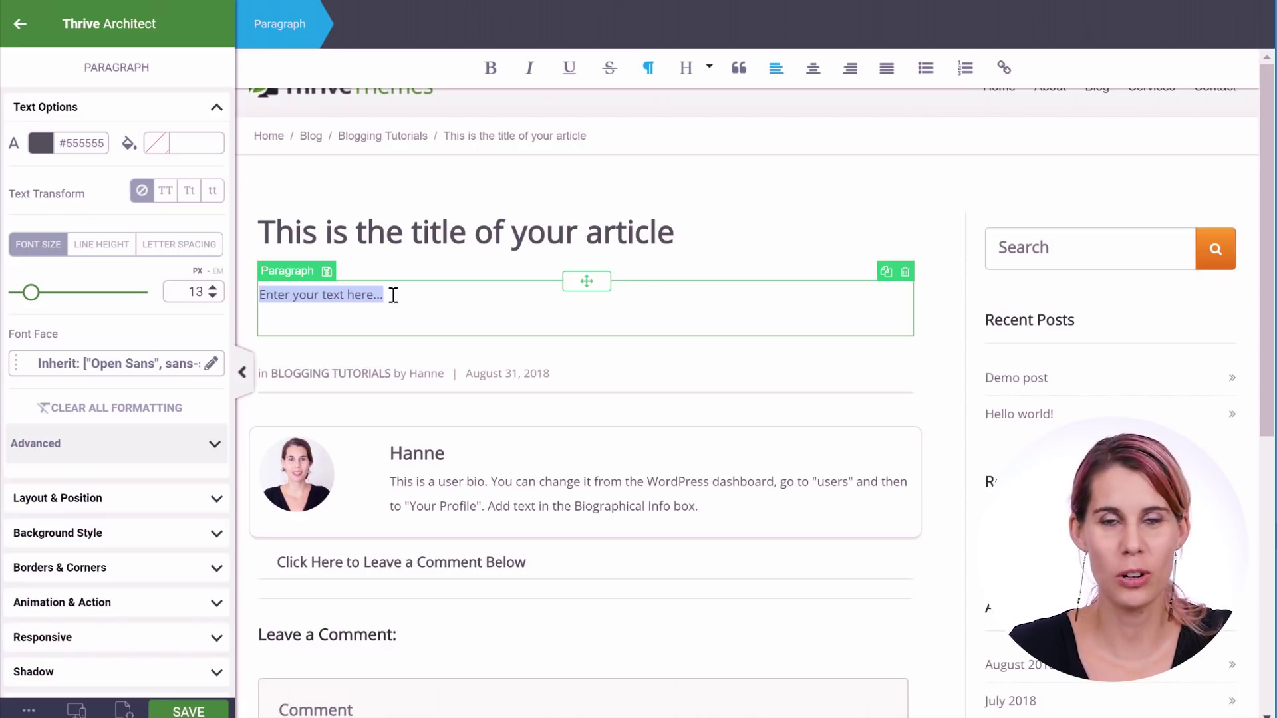
{"action": "type", "text": "Lorem ipsum dolor sit amet, consectetur adipiscing elit. Nulla in massa sit amet erat dapibus venenatis. Mauris orci eros, vestibulum sit amet arcu fermentum, condimentum sodales tellus. Fusce eu laoreet augue. Cras erat nisl, gravida at dui at, malesuada tristique quam. Vivamus pharetra, nunc at sollicitudin mollis, diam lorem ultrices metus, tincidunt placerat dolor metus in turpis. Mauris dictum odio ut mattis gravida. Nunc ultrices erat id tincidunt euismod."}
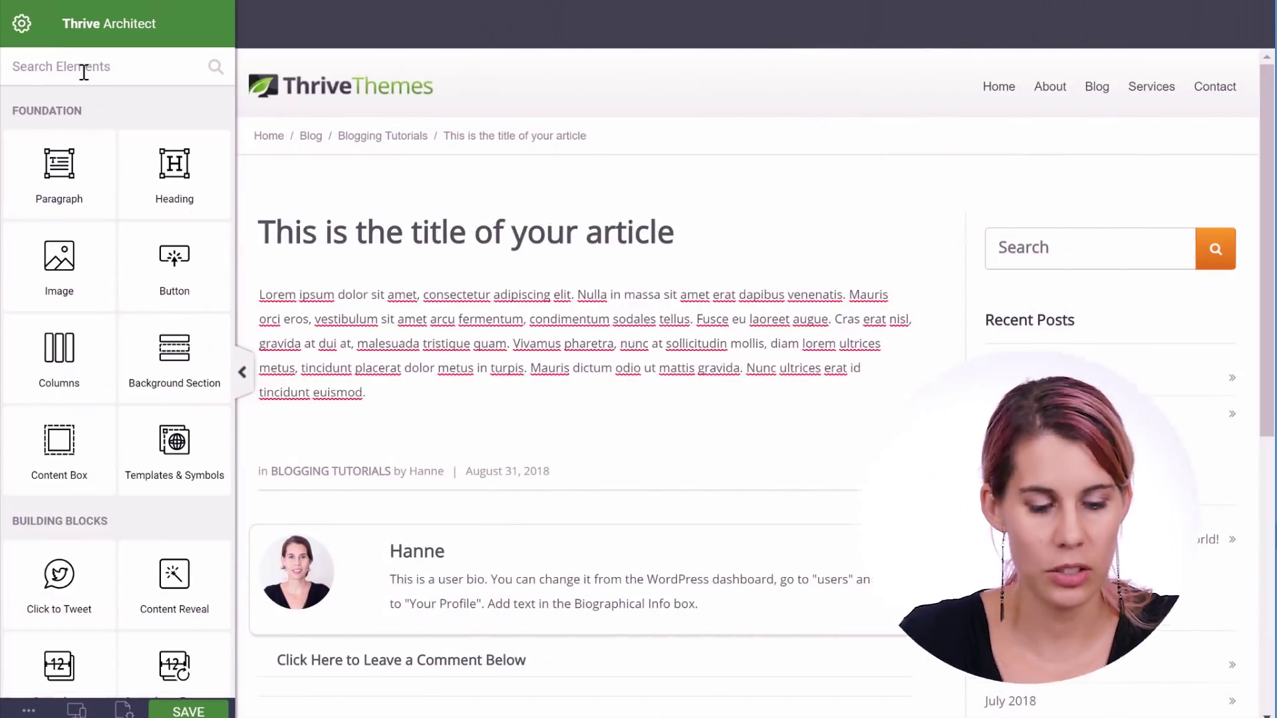
{"action": "type", "text": "rea"}
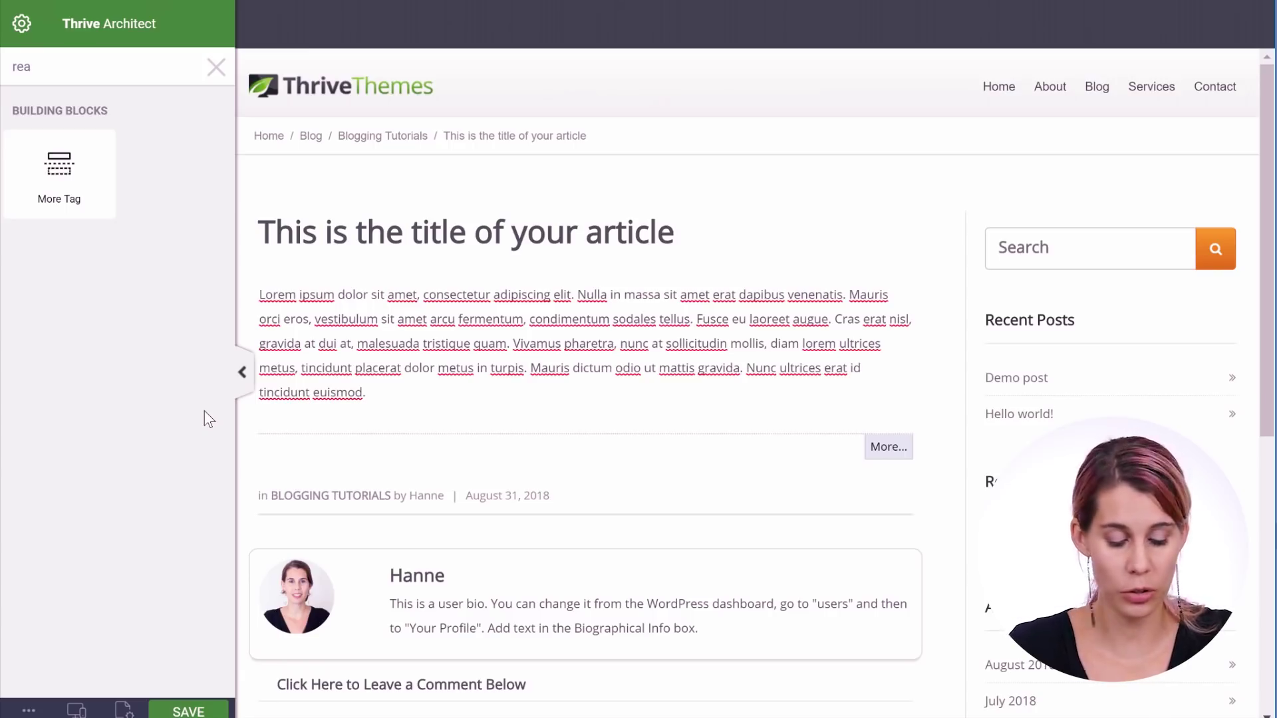
{"action": "key", "text": "ctrl+s"}
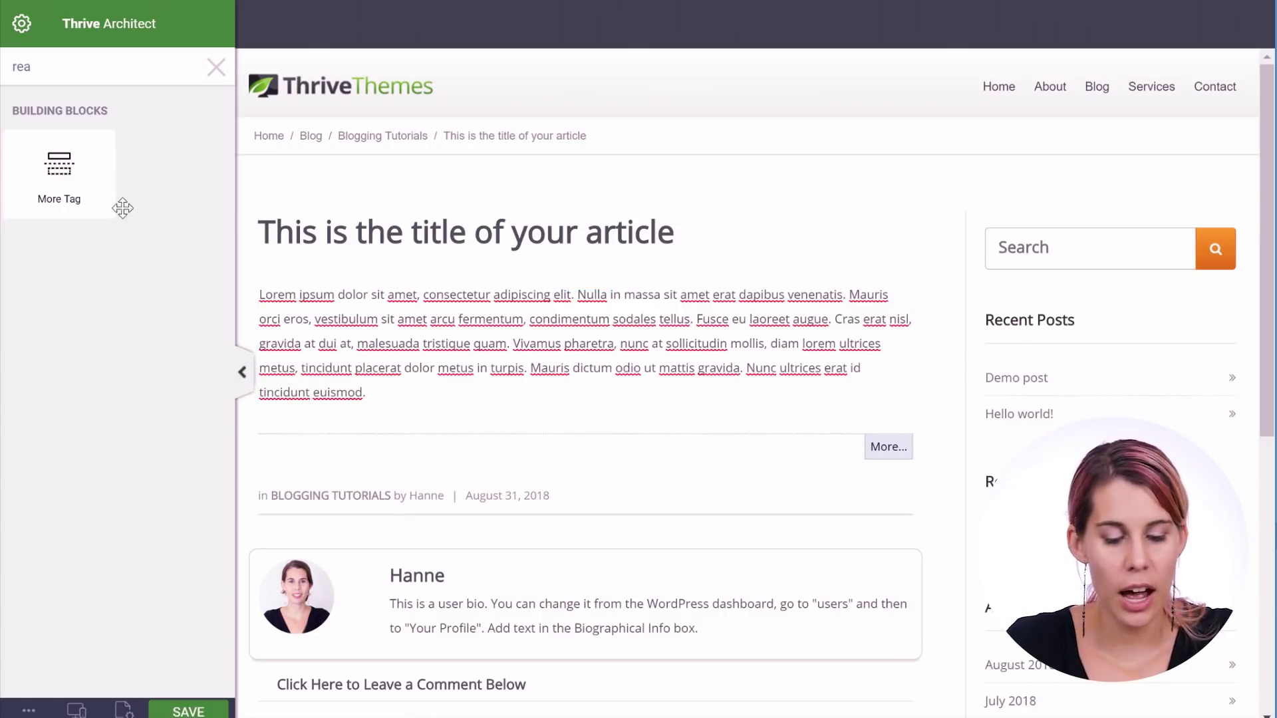
Review the what, why, how content pattern in the reference article and insert a Heading element below the More Tag.
{"action": "left_click_drag", "start_coordinate": [13, 67], "coordinate": [129, 88]}
{"action": "type", "text": "hae"}
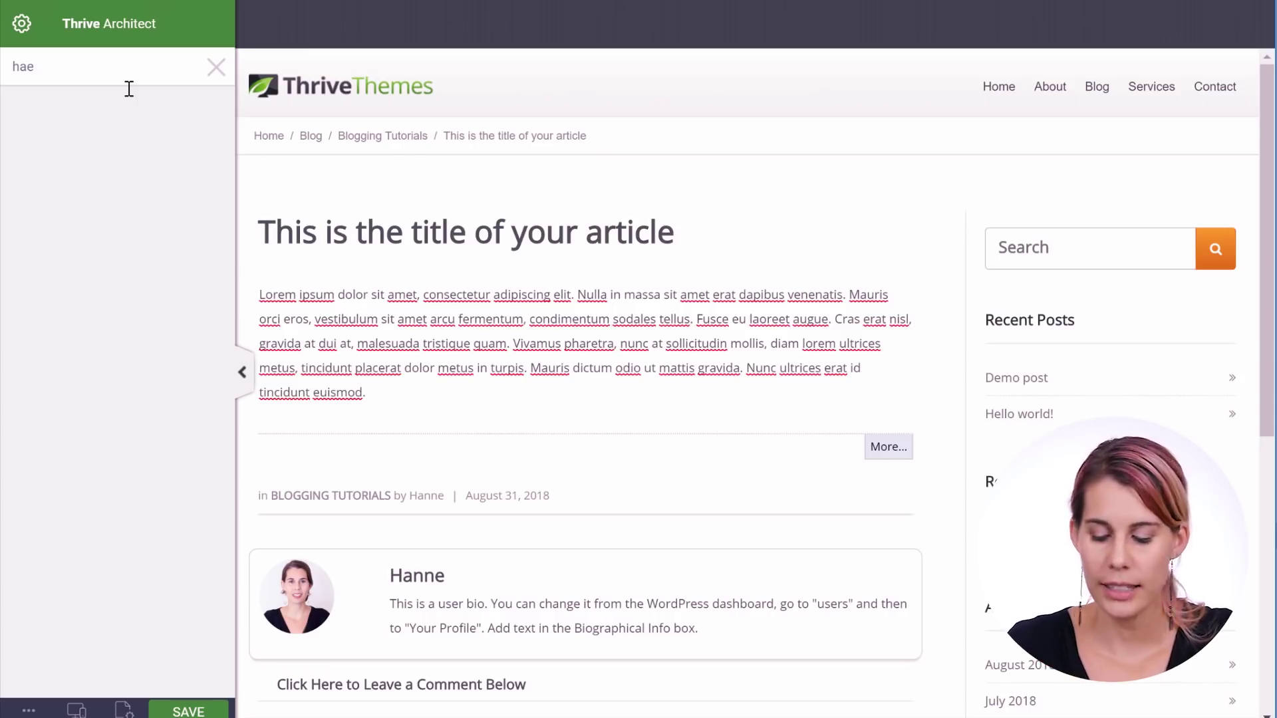
{"action": "key", "text": "BackSpace"}
{"action": "key", "text": "BackSpace"}
{"action": "type", "text": "ea"}
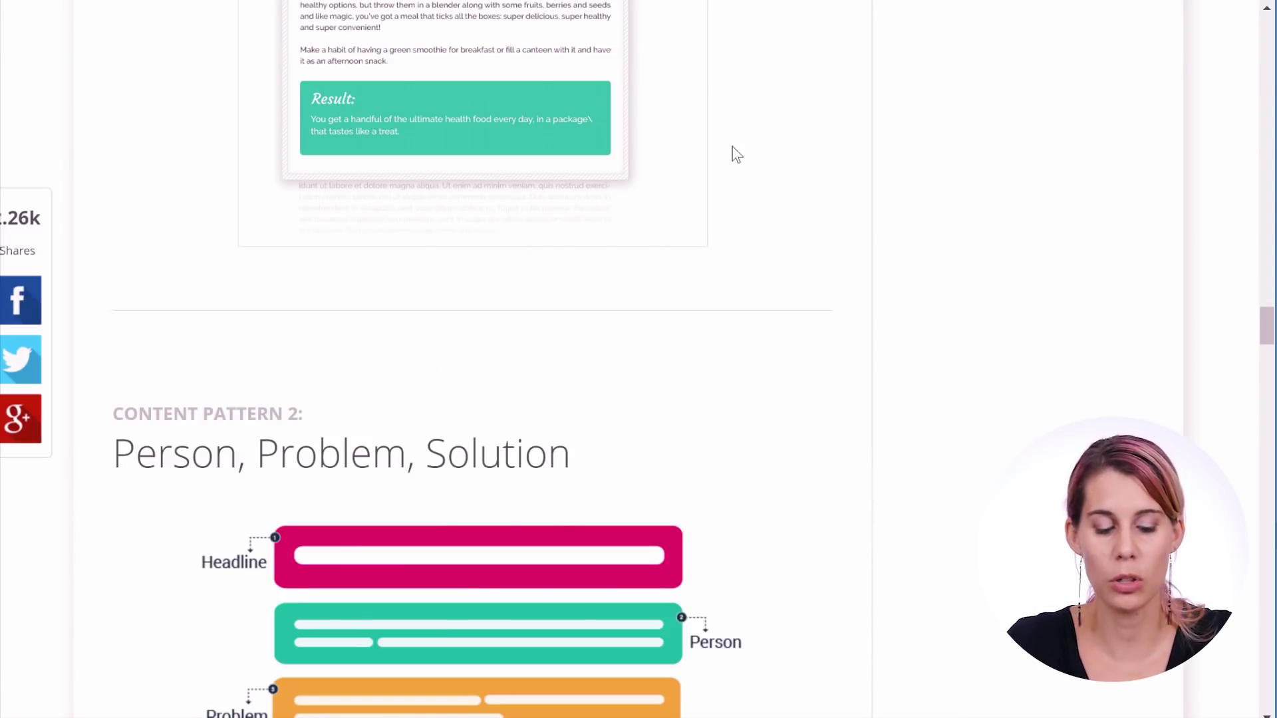
{"action": "scroll", "coordinate": [665, 125], "scroll_direction": "up", "scroll_amount": 15}
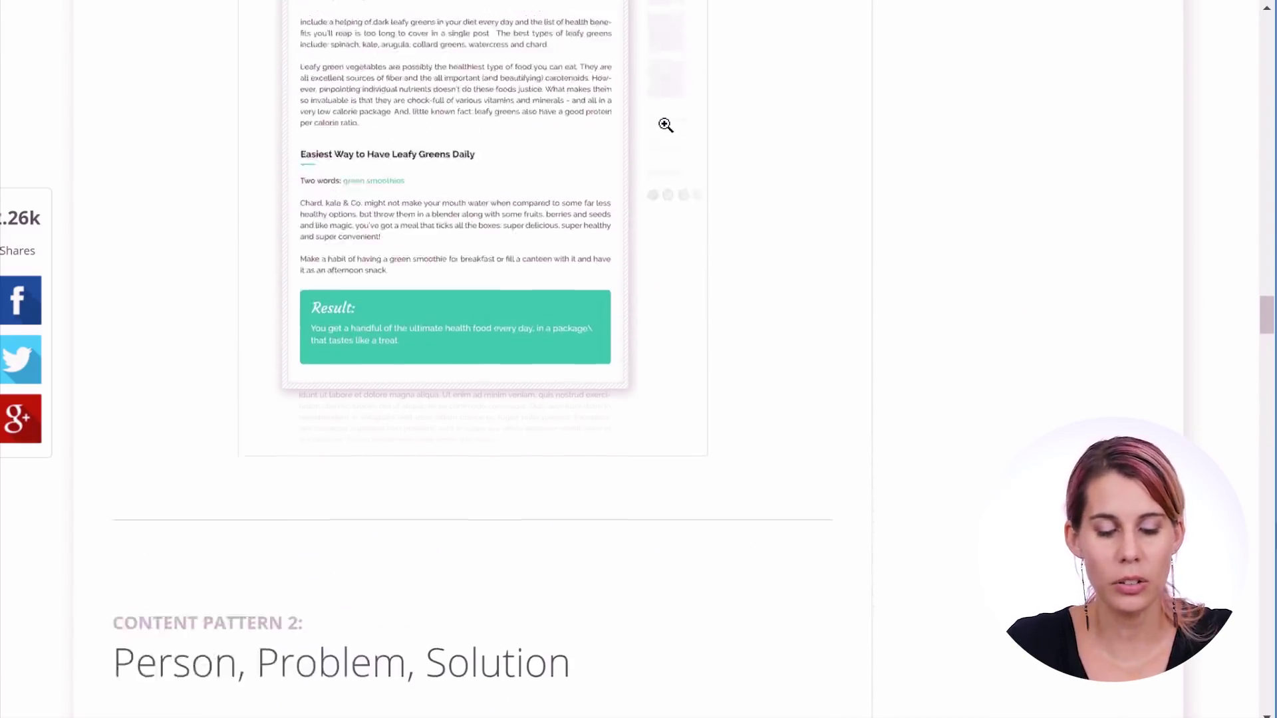
{"action": "scroll", "coordinate": [667, 130], "scroll_direction": "up", "scroll_amount": 3}
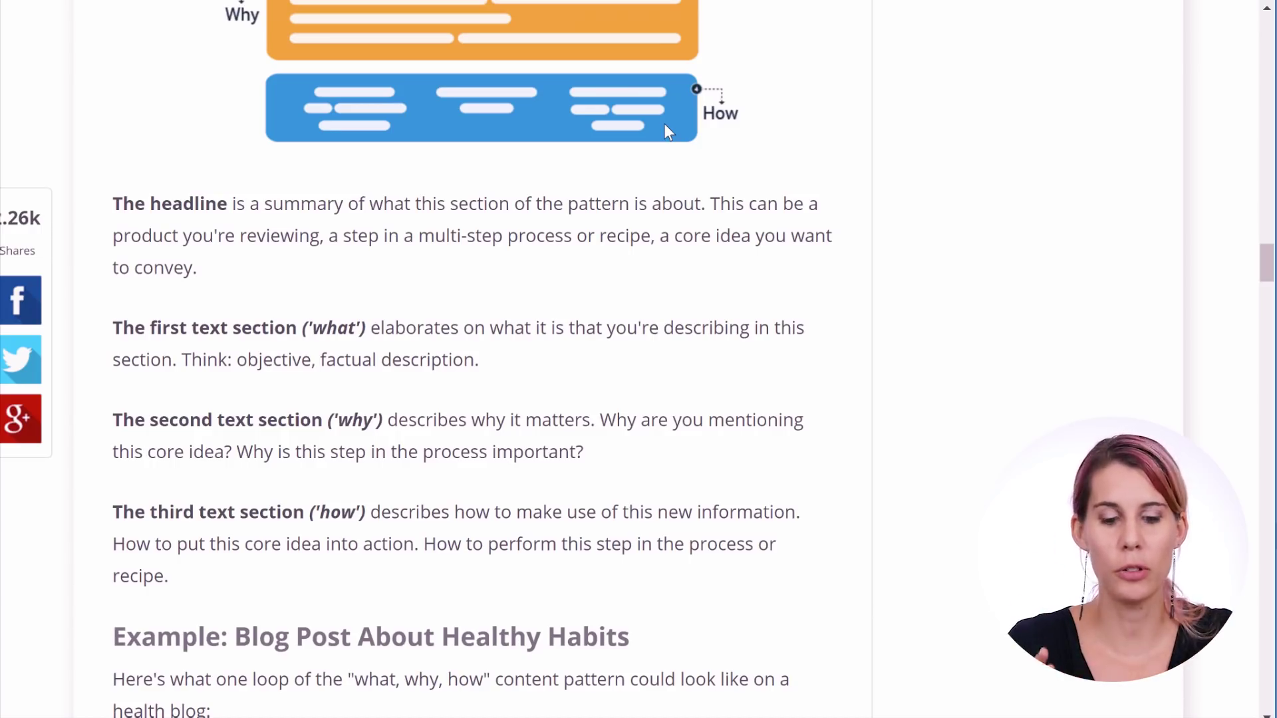
{"action": "scroll", "coordinate": [664, 125], "scroll_direction": "up", "scroll_amount": 8}
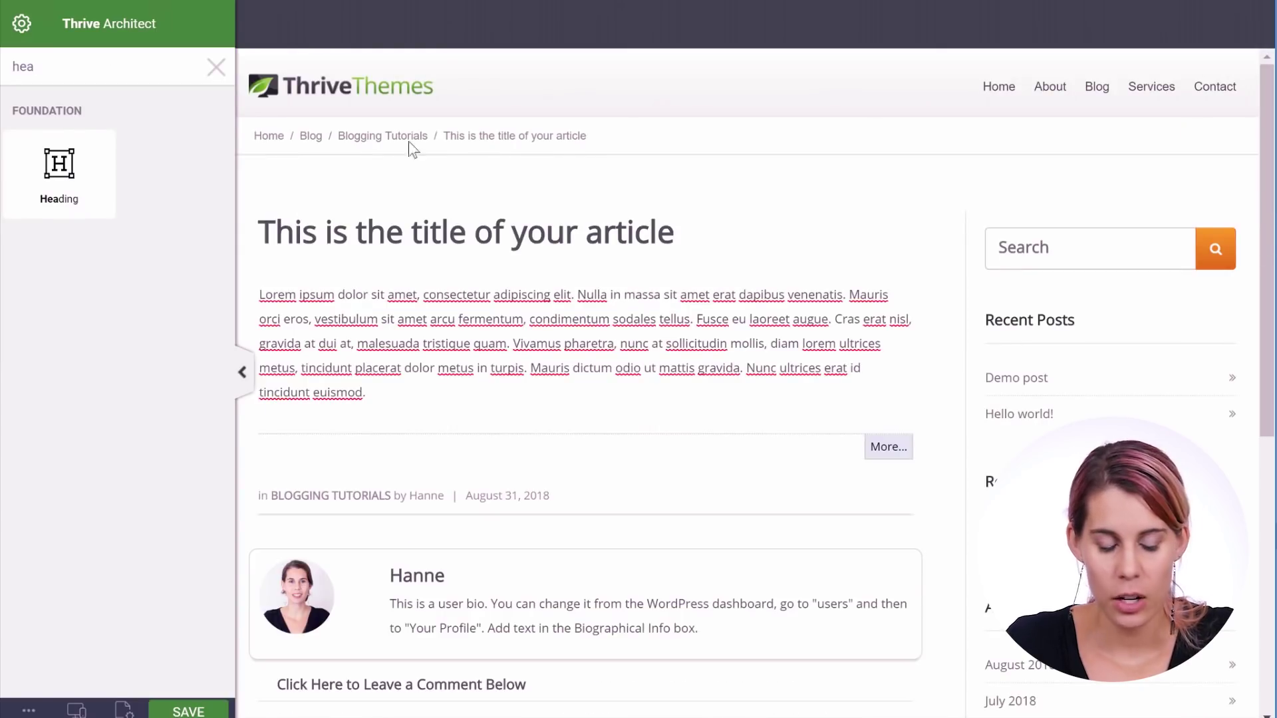
{"action": "left_click_drag", "start_coordinate": [59, 166], "coordinate": [407, 460]}
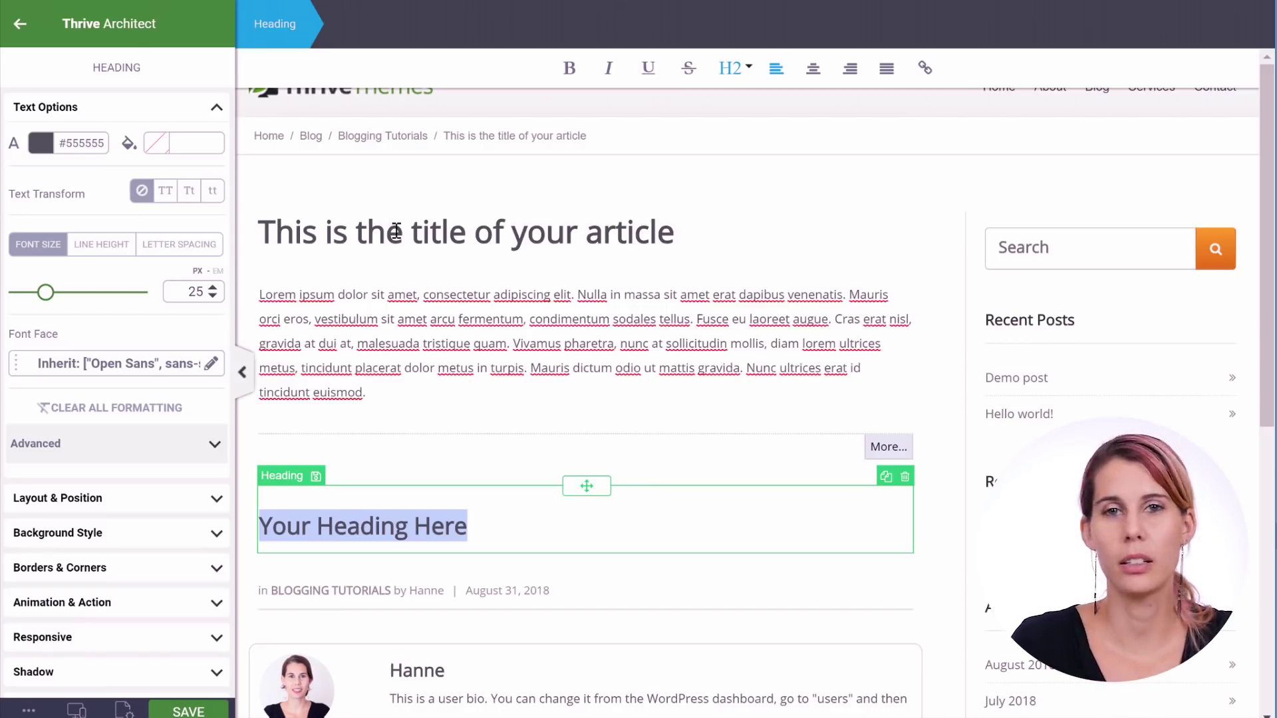
Change the text of the new heading below the More Tag to "Subheading about What".
{"action": "left_click_drag", "start_coordinate": [392, 231], "coordinate": [508, 229]}
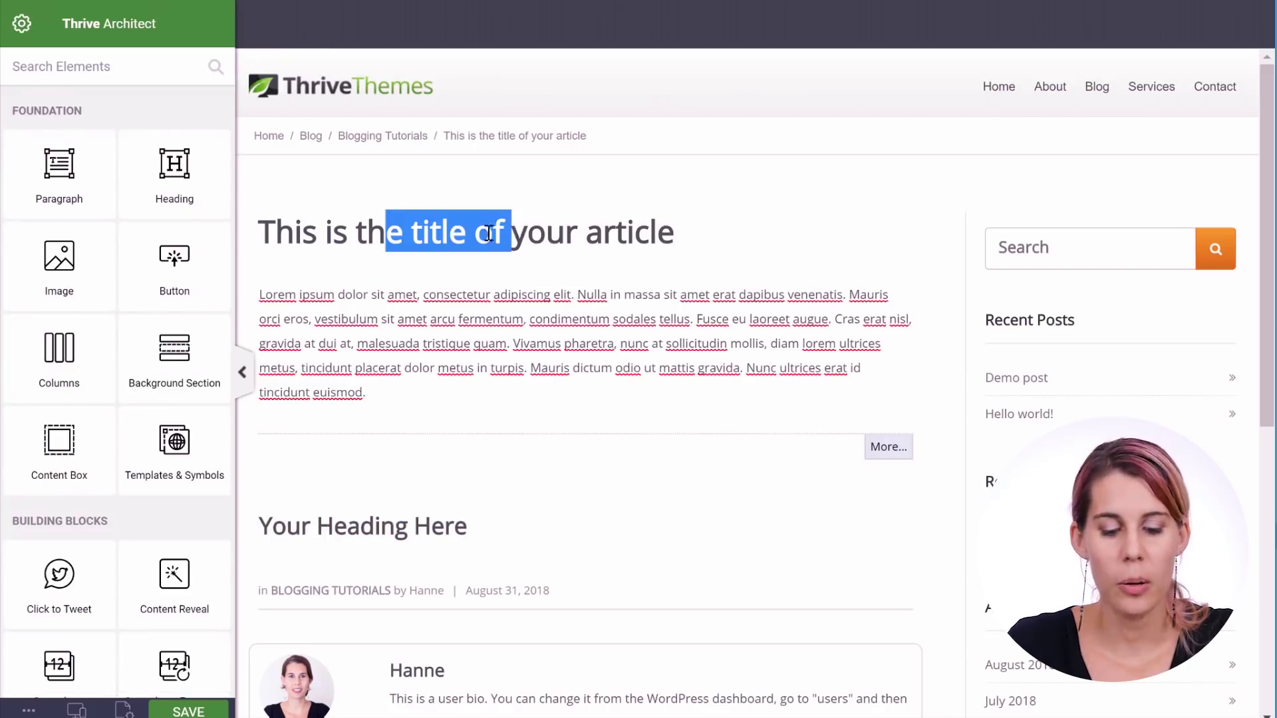
{"action": "left_click", "coordinate": [478, 239]}
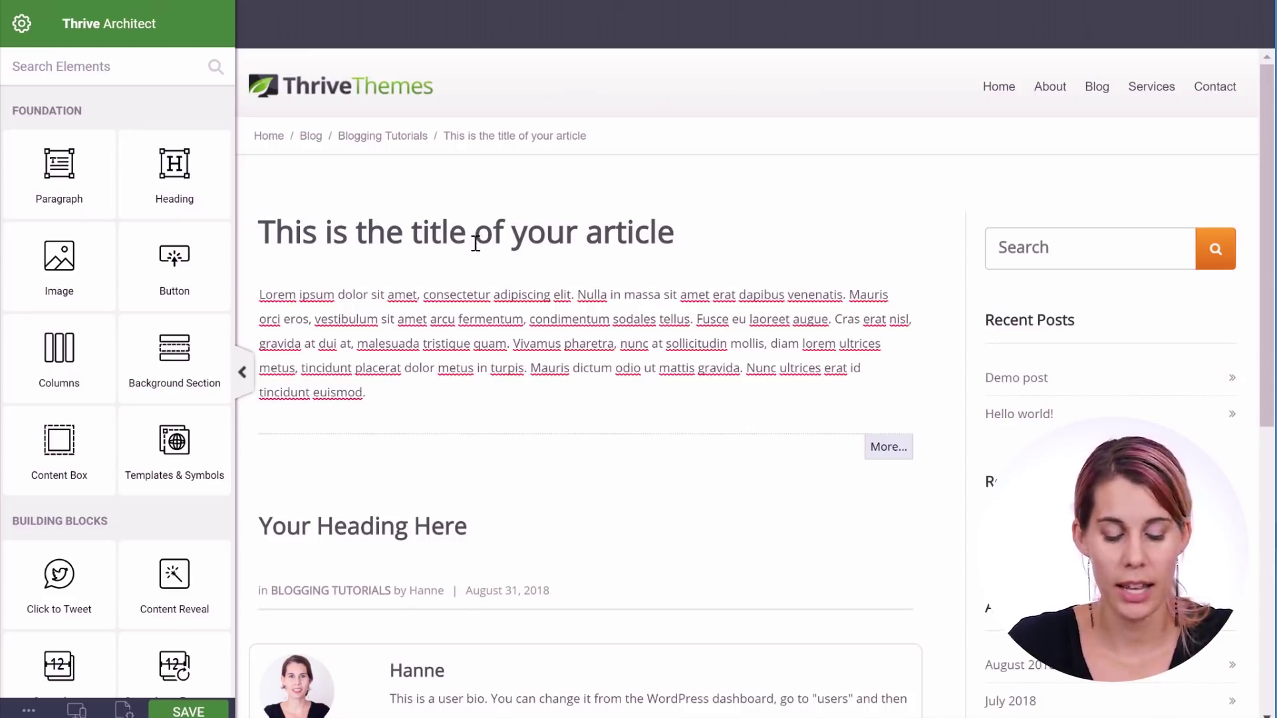
{"action": "left_click", "coordinate": [359, 519]}
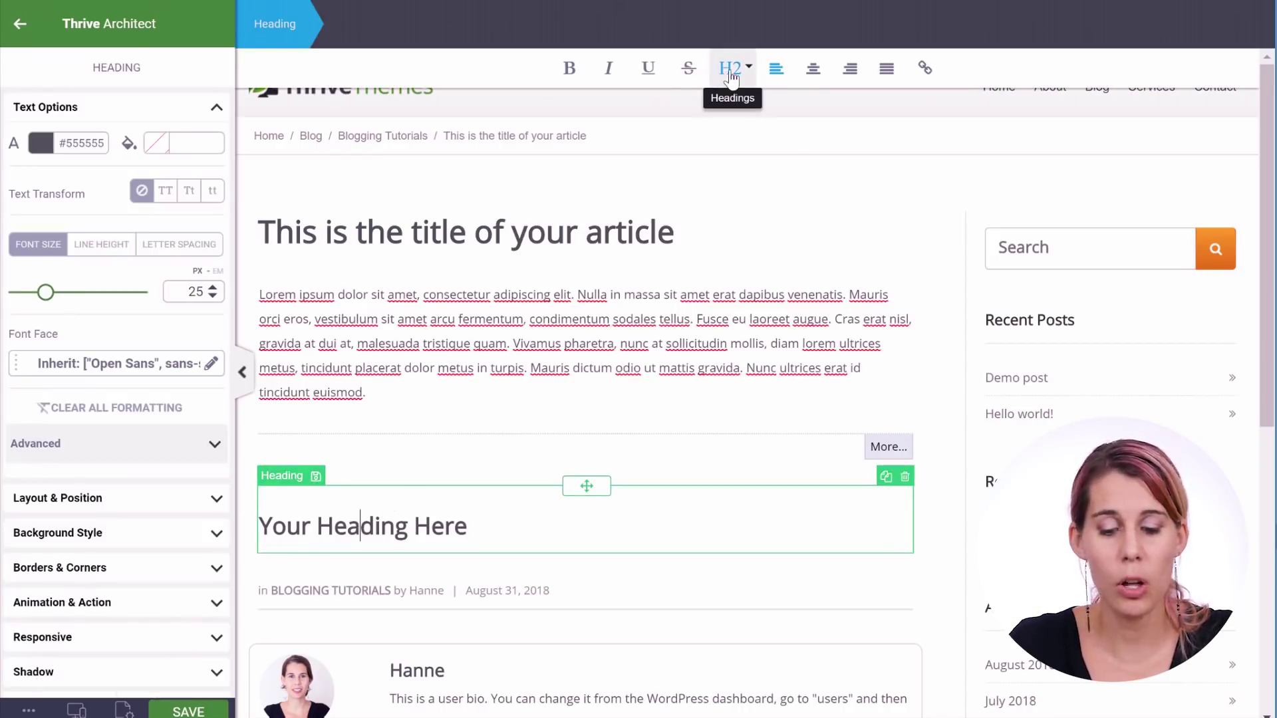
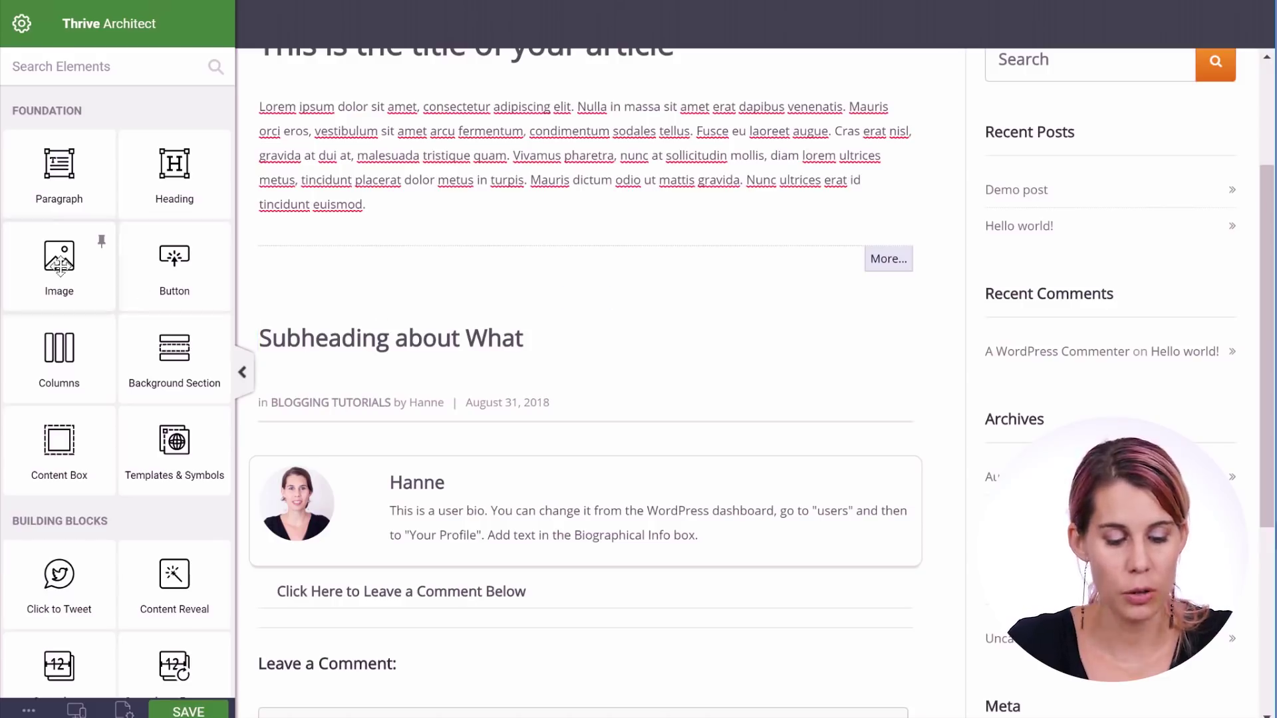
Insert Aja-blog_image_chapter_01-optimized.png from the media library and move it out of its column to full width below the More Tag.
{"action": "left_click_drag", "start_coordinate": [86, 262], "coordinate": [412, 331]}
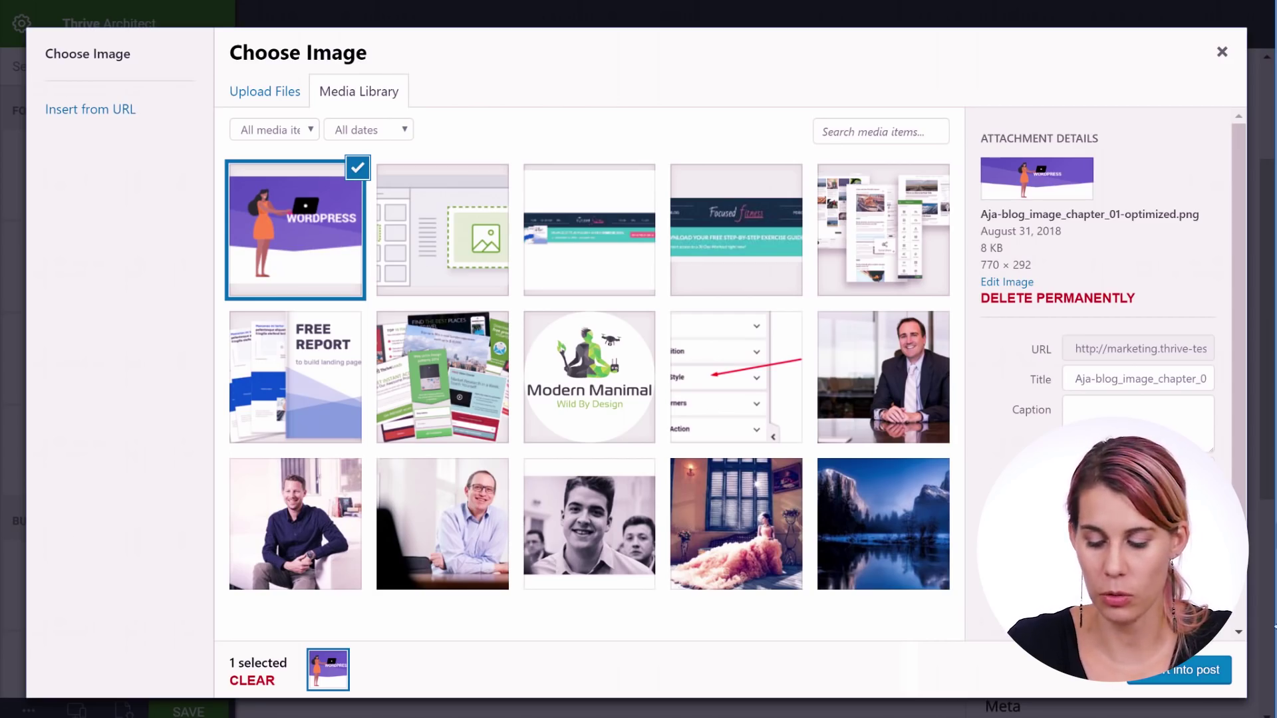
{"action": "left_click", "coordinate": [1178, 671]}
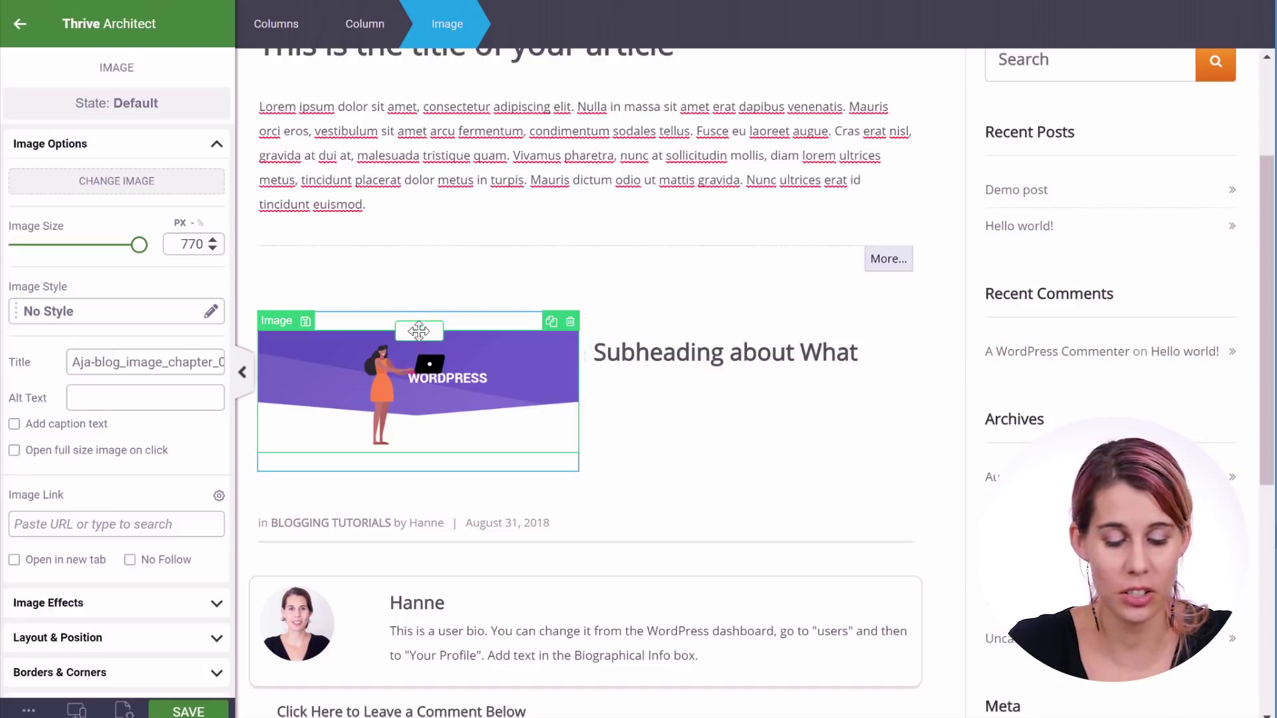
{"action": "left_click_drag", "start_coordinate": [417, 332], "coordinate": [558, 292]}
Move the subheading out of its column to directly below the image and delete the empty columns.
{"action": "scroll", "coordinate": [690, 405], "scroll_direction": "down", "scroll_amount": 4}
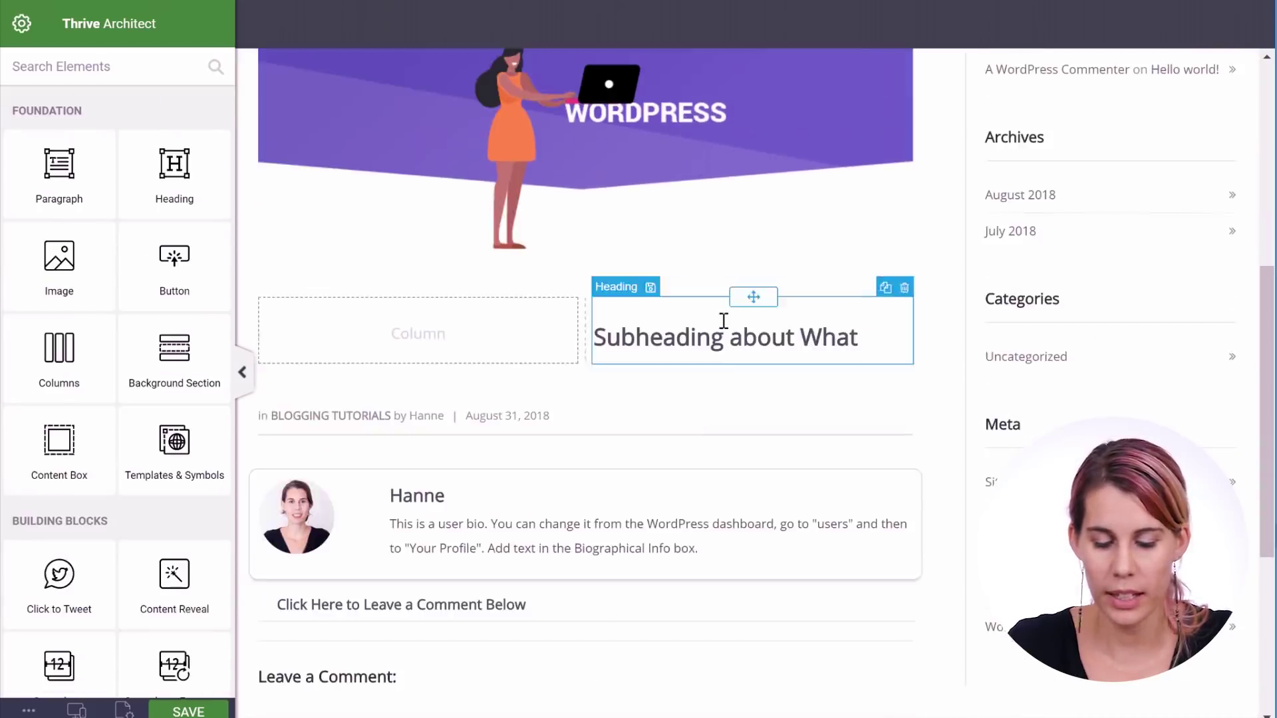
{"action": "left_click_drag", "start_coordinate": [748, 295], "coordinate": [528, 270]}
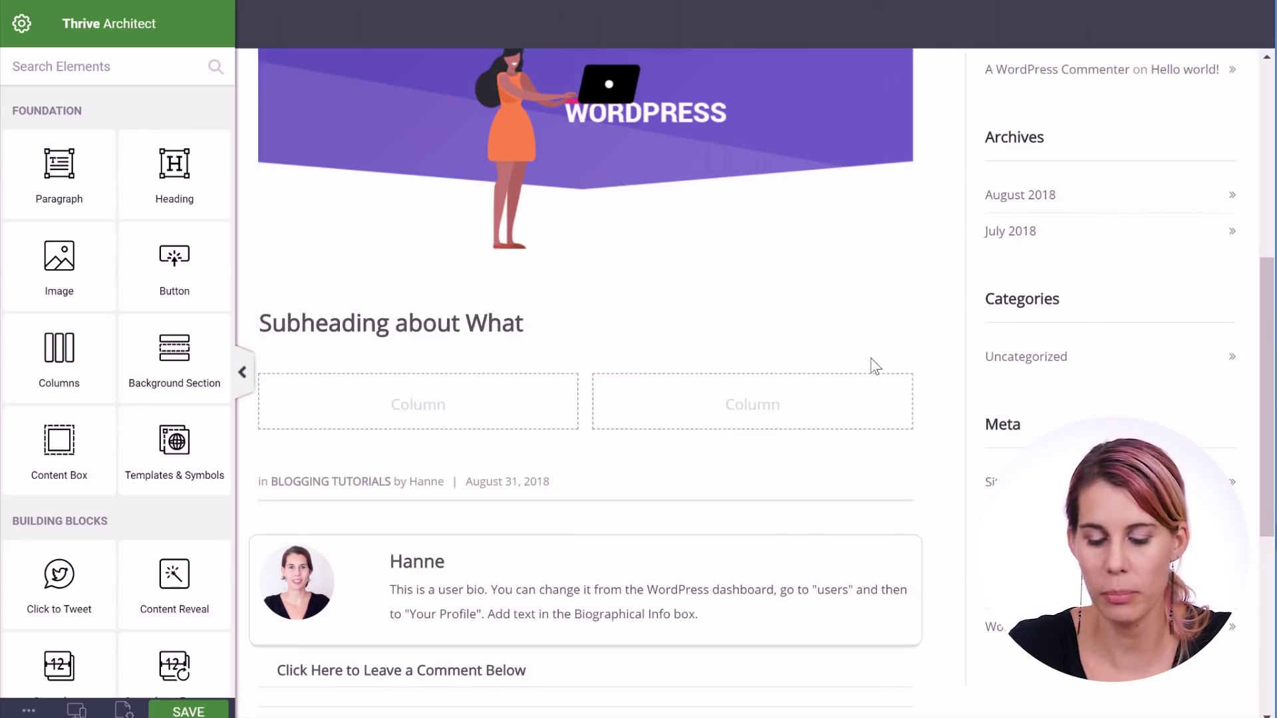
{"action": "left_click", "coordinate": [905, 350]}
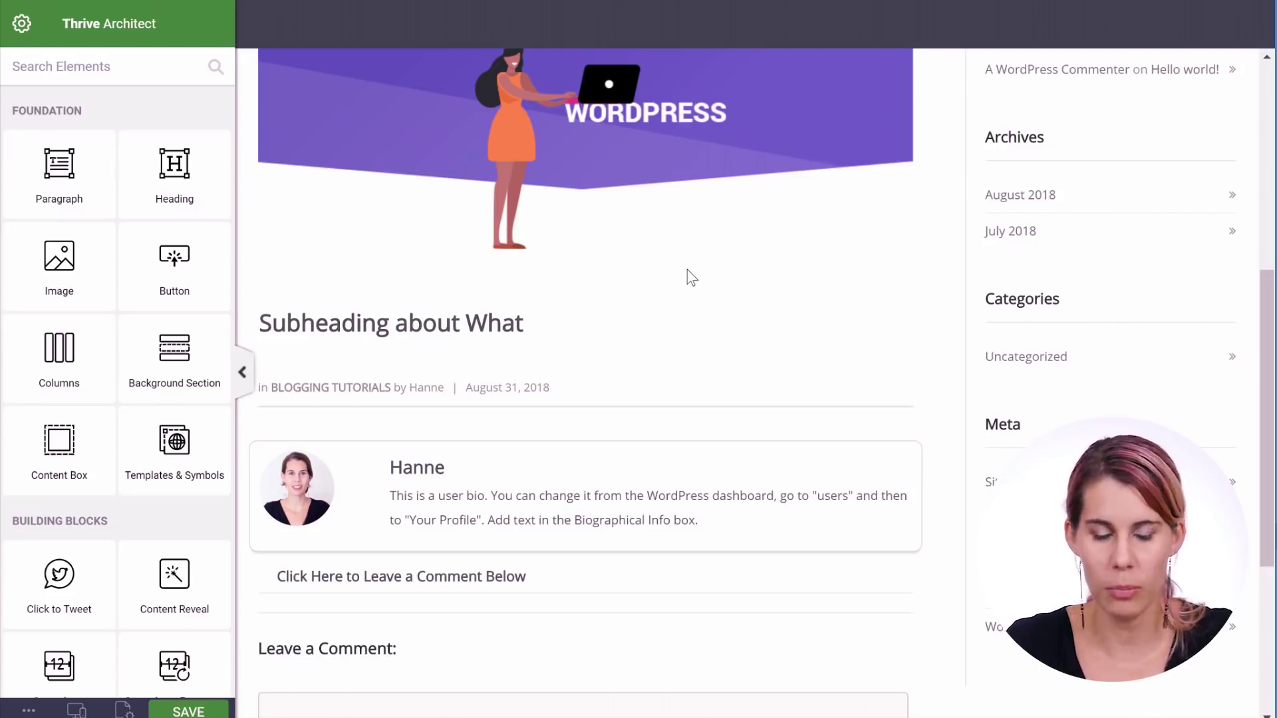
Review the image's placement between the introduction and the subheading, and delete the image.
{"action": "scroll", "coordinate": [689, 273], "scroll_direction": "up", "scroll_amount": 2}
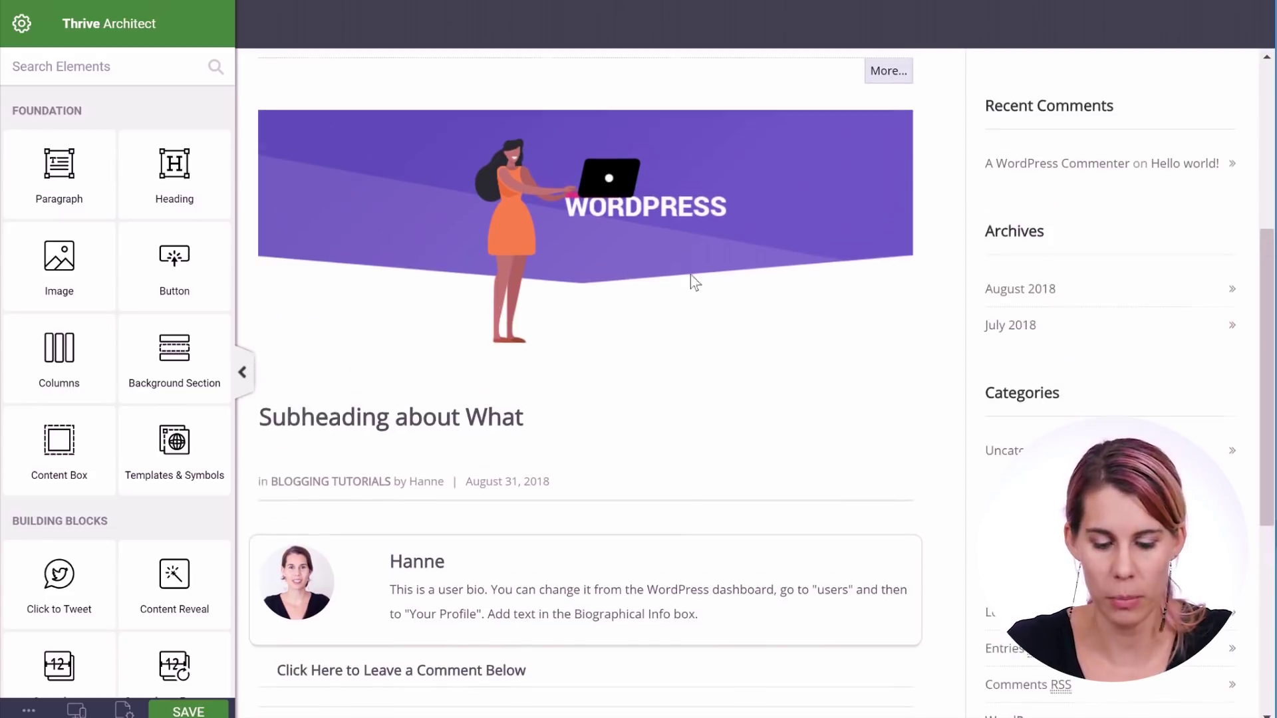
{"action": "scroll", "coordinate": [699, 253], "scroll_direction": "up", "scroll_amount": 3}
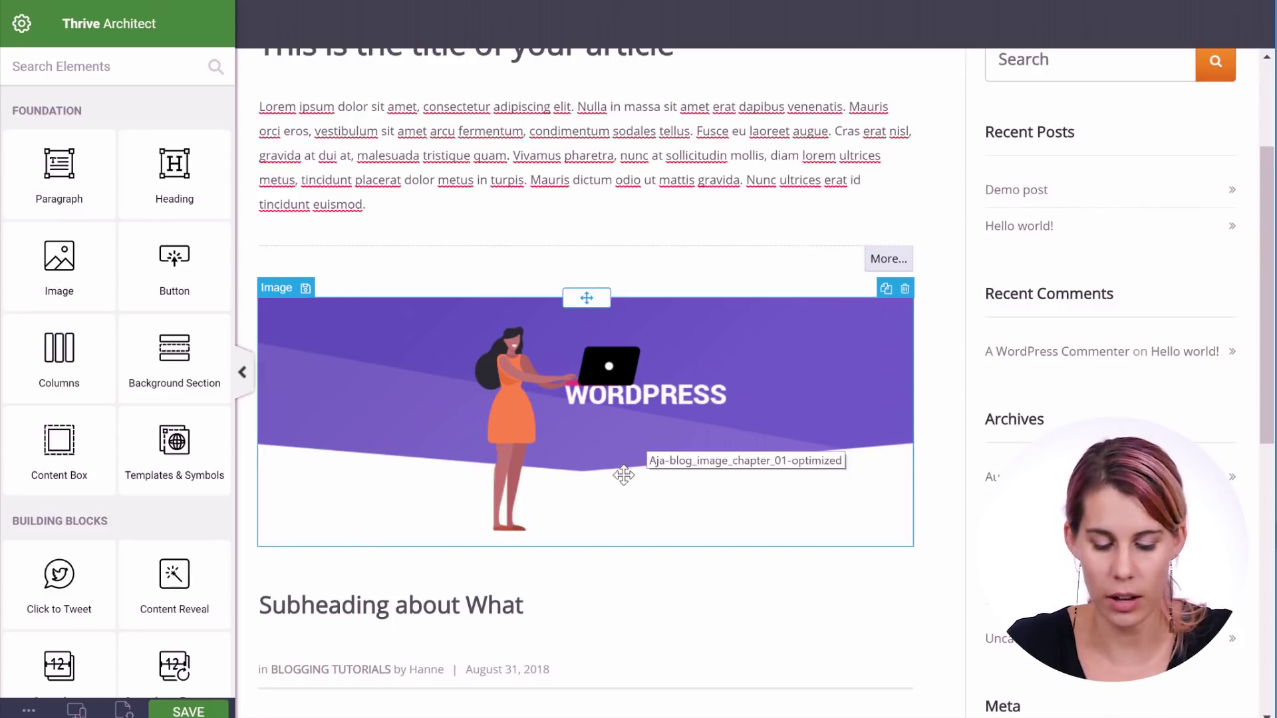
{"action": "scroll", "coordinate": [625, 466], "scroll_direction": "down", "scroll_amount": 3}
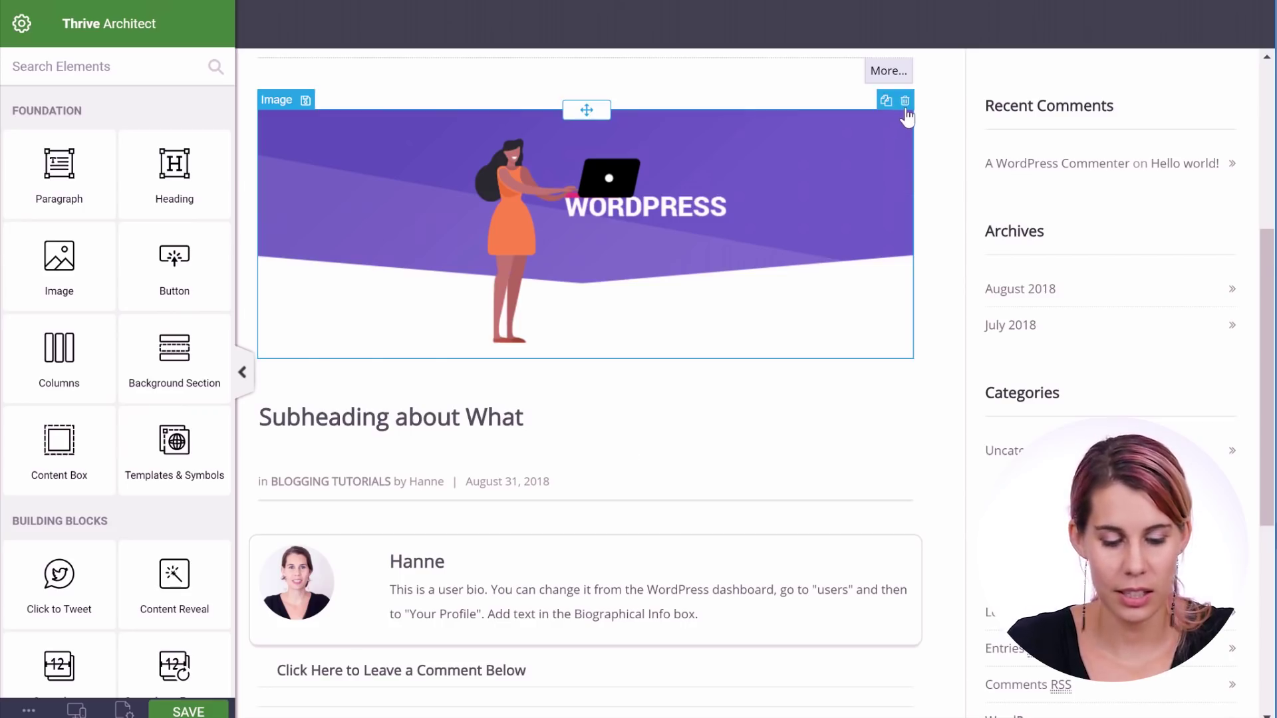
{"action": "left_click", "coordinate": [905, 101]}
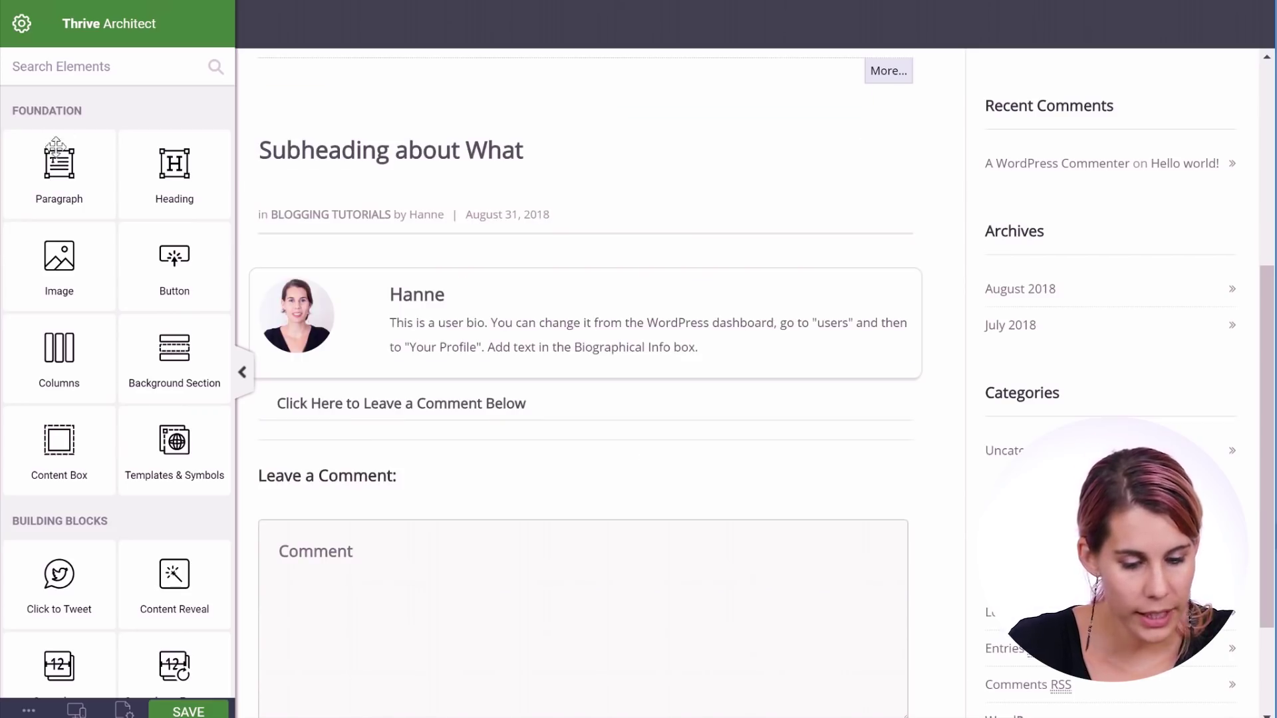
Insert an Icon element between the More Tag and the subheading, using the Pie Chart icon from the Font Awesome set.
{"action": "left_click", "coordinate": [90, 69]}
{"action": "type", "text": "icon"}
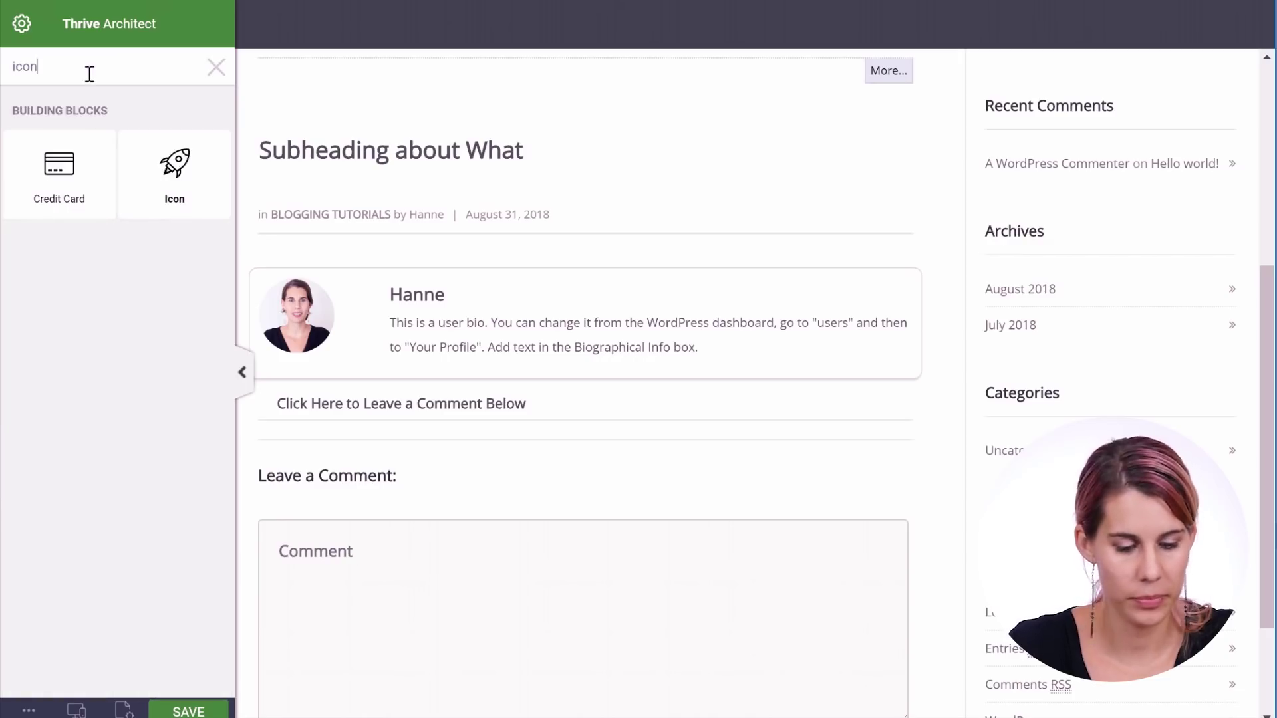
{"action": "left_click_drag", "start_coordinate": [170, 158], "coordinate": [470, 118]}
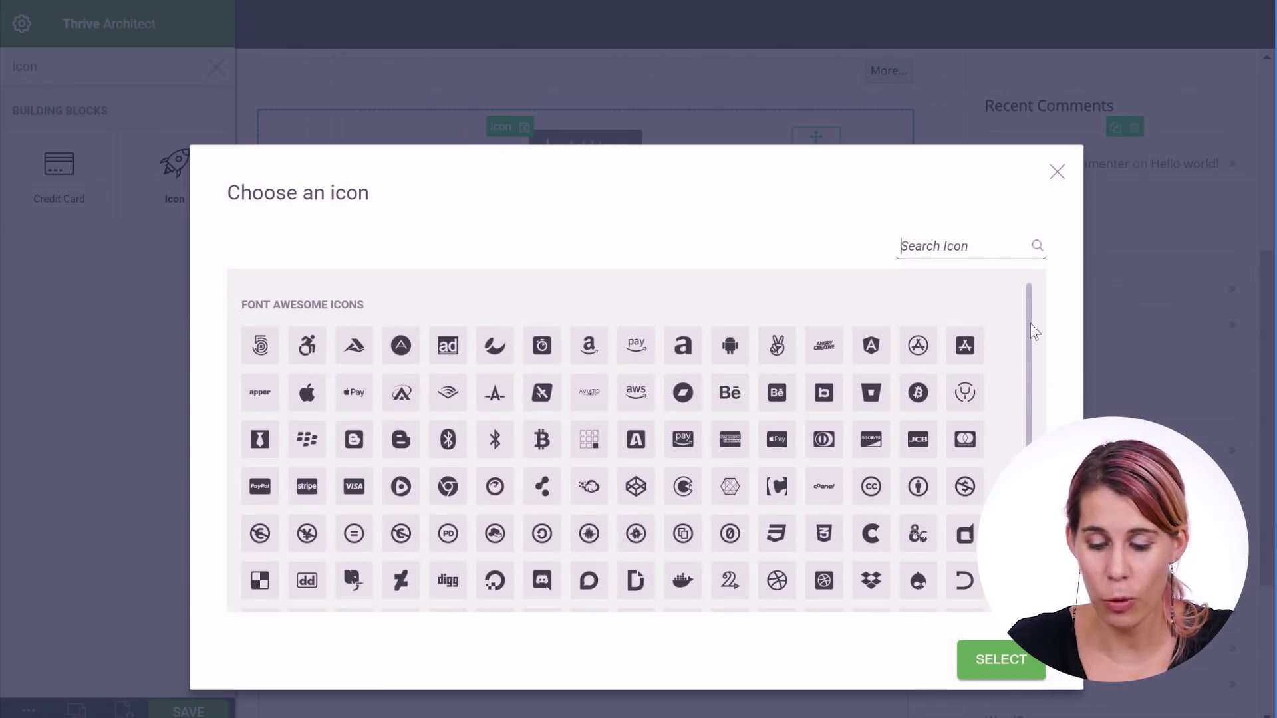
{"action": "left_click_drag", "start_coordinate": [1029, 330], "coordinate": [1039, 505]}
{"action": "scroll", "coordinate": [871, 512], "scroll_direction": "up", "scroll_amount": 15}
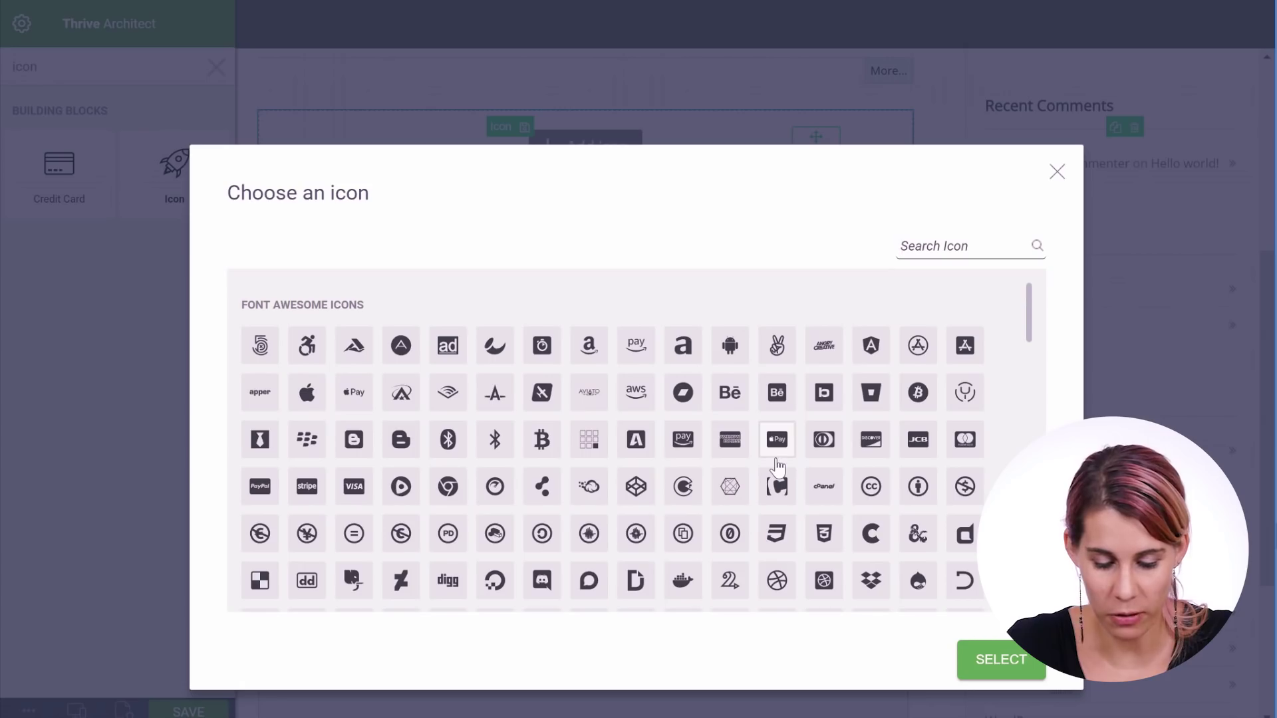
{"action": "scroll", "coordinate": [778, 465], "scroll_direction": "down", "scroll_amount": 10}
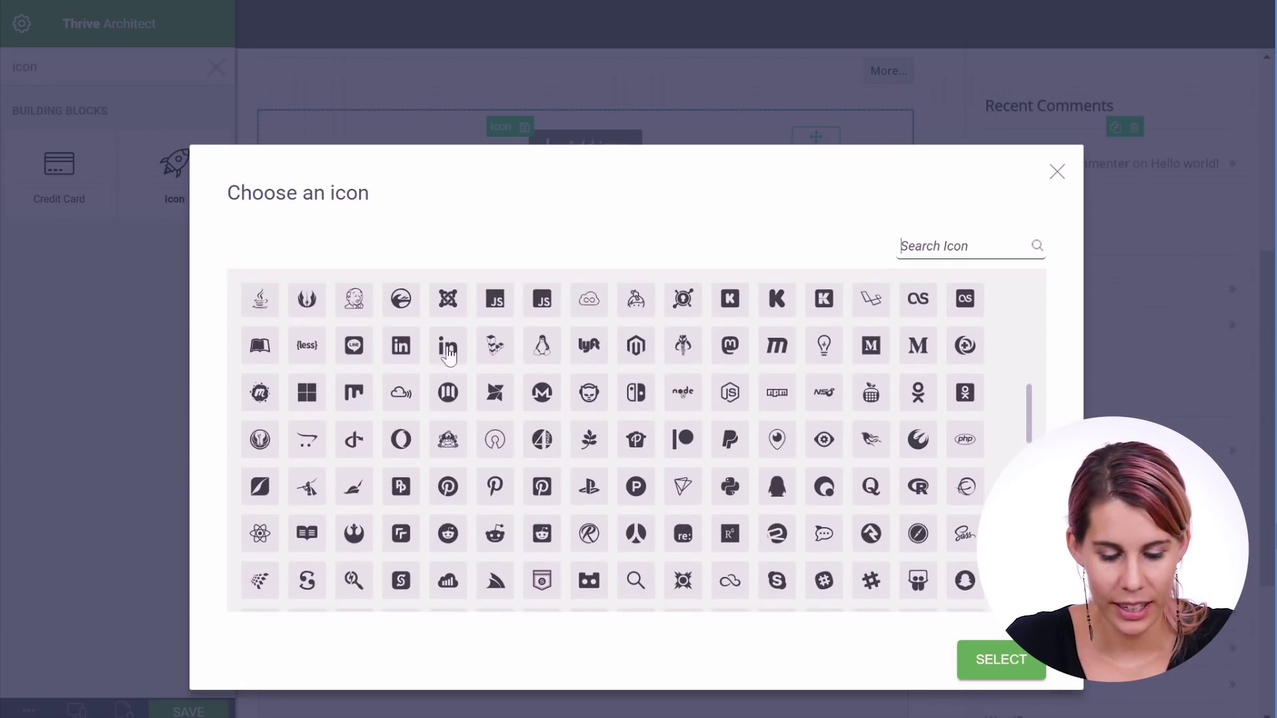
{"action": "scroll", "coordinate": [869, 476], "scroll_direction": "down", "scroll_amount": 10}
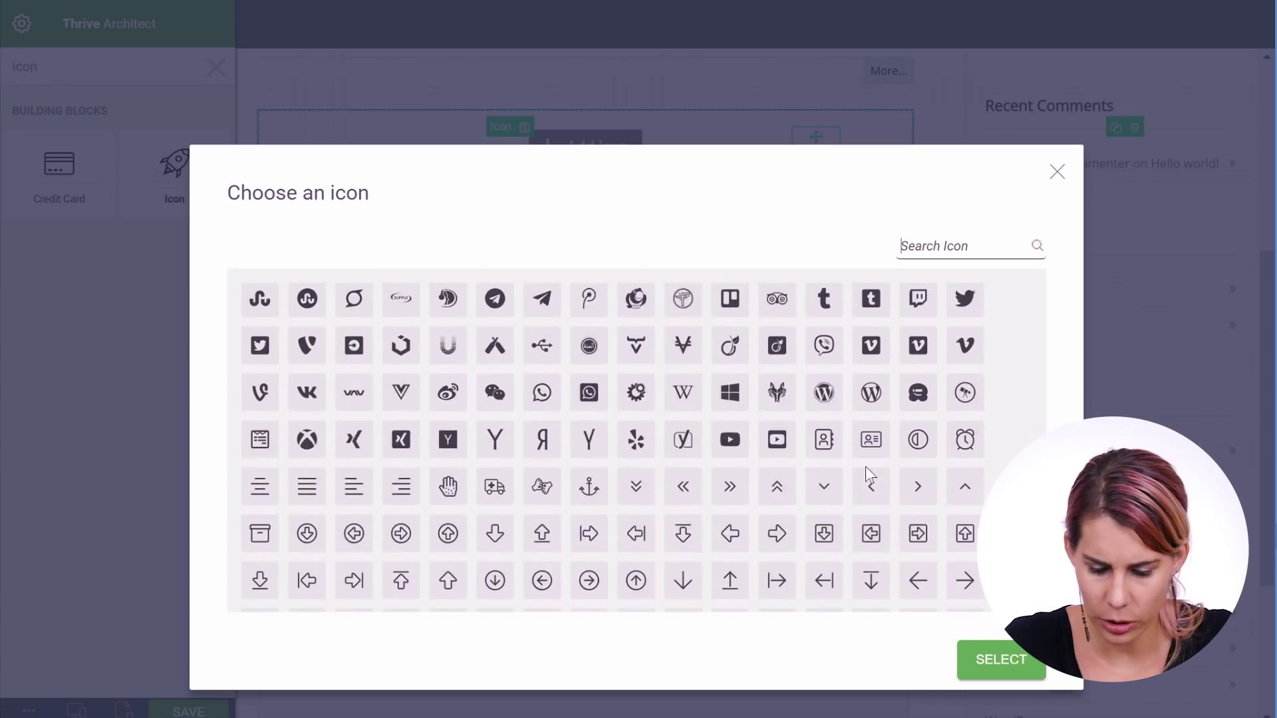
{"action": "scroll", "coordinate": [866, 467], "scroll_direction": "down", "scroll_amount": 10}
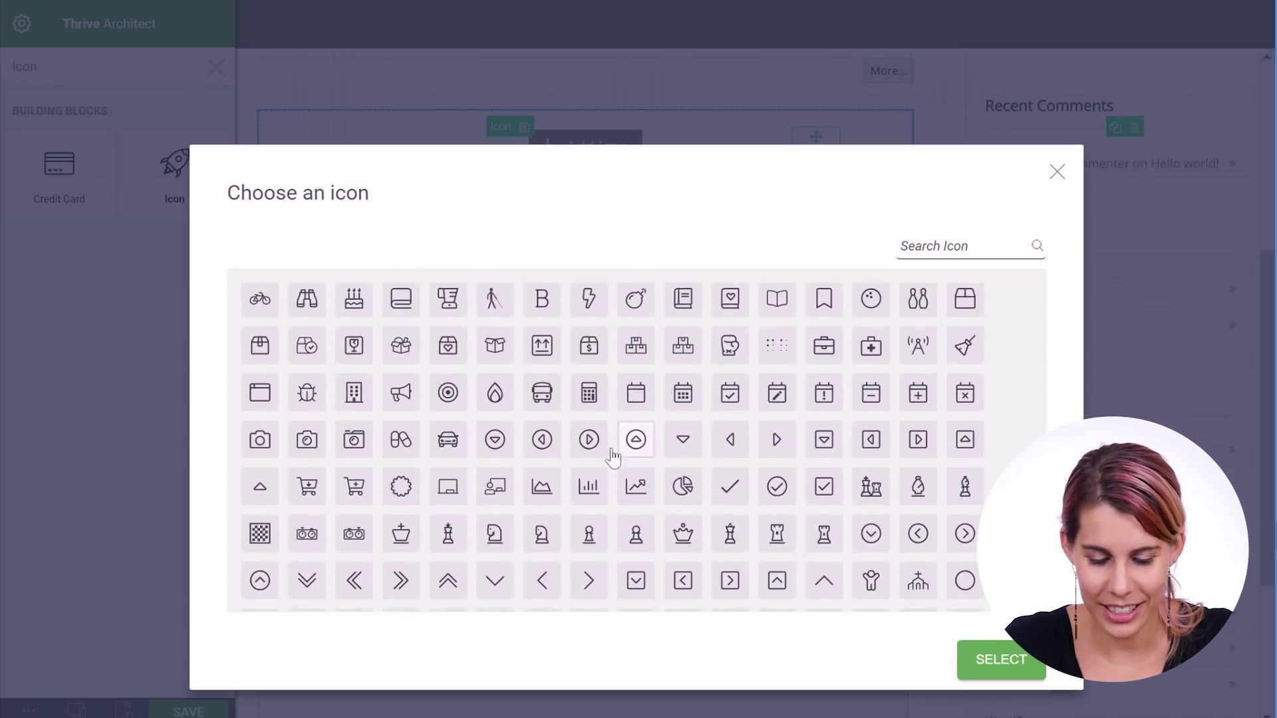
{"action": "left_click", "coordinate": [678, 487]}
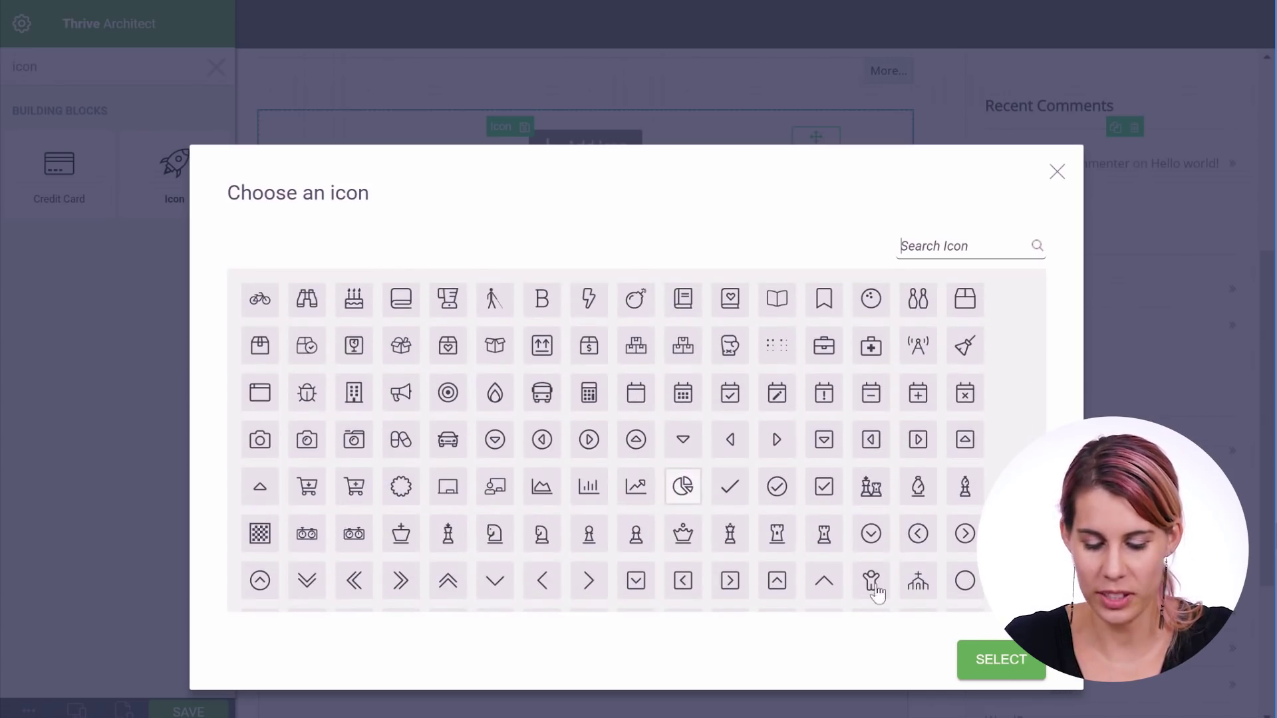
{"action": "left_click", "coordinate": [1000, 660]}
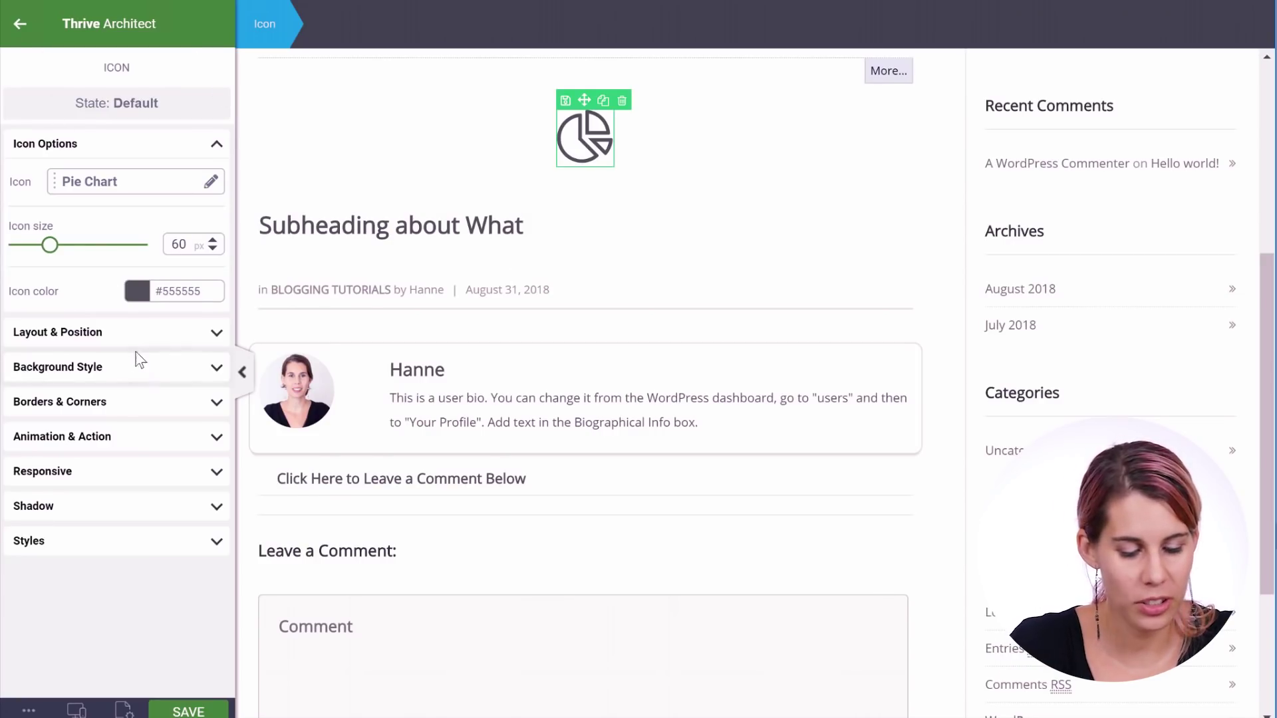
Give the icon a linear gradient background from light blue #29c1ec to purple #60138f at a 35-degree angle.
{"action": "left_click", "coordinate": [134, 376]}
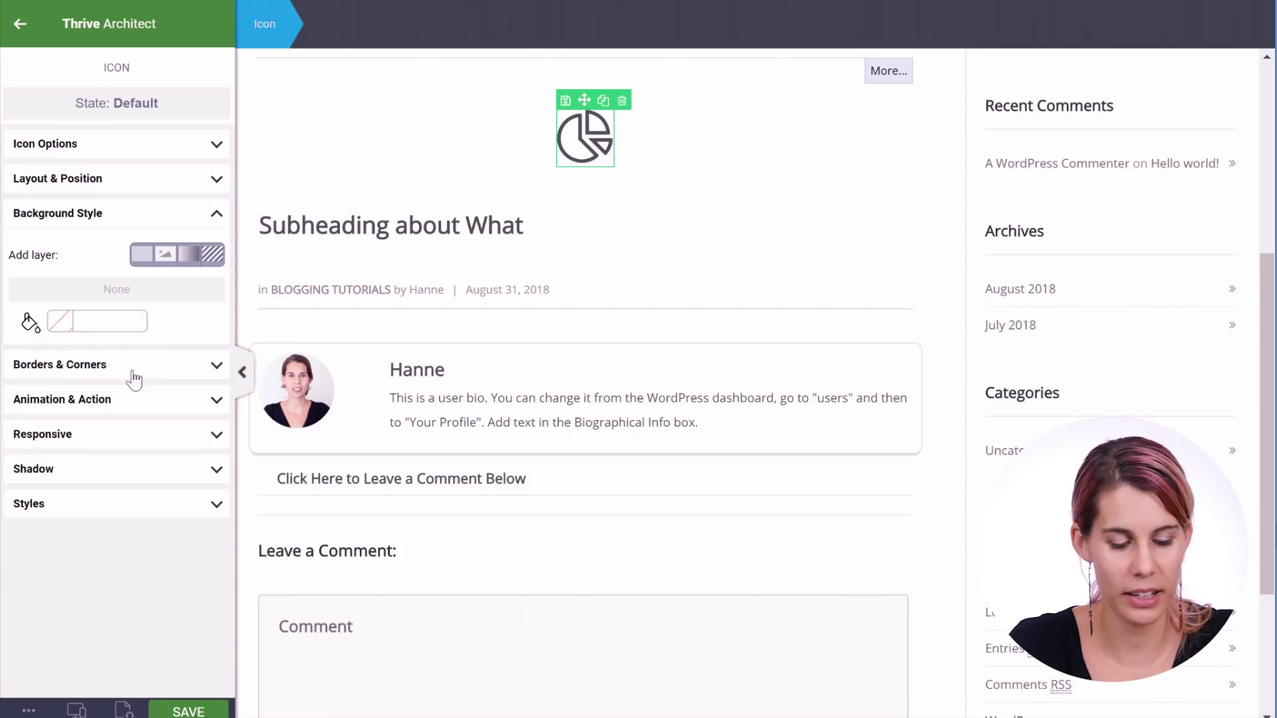
{"action": "left_click", "coordinate": [189, 260]}
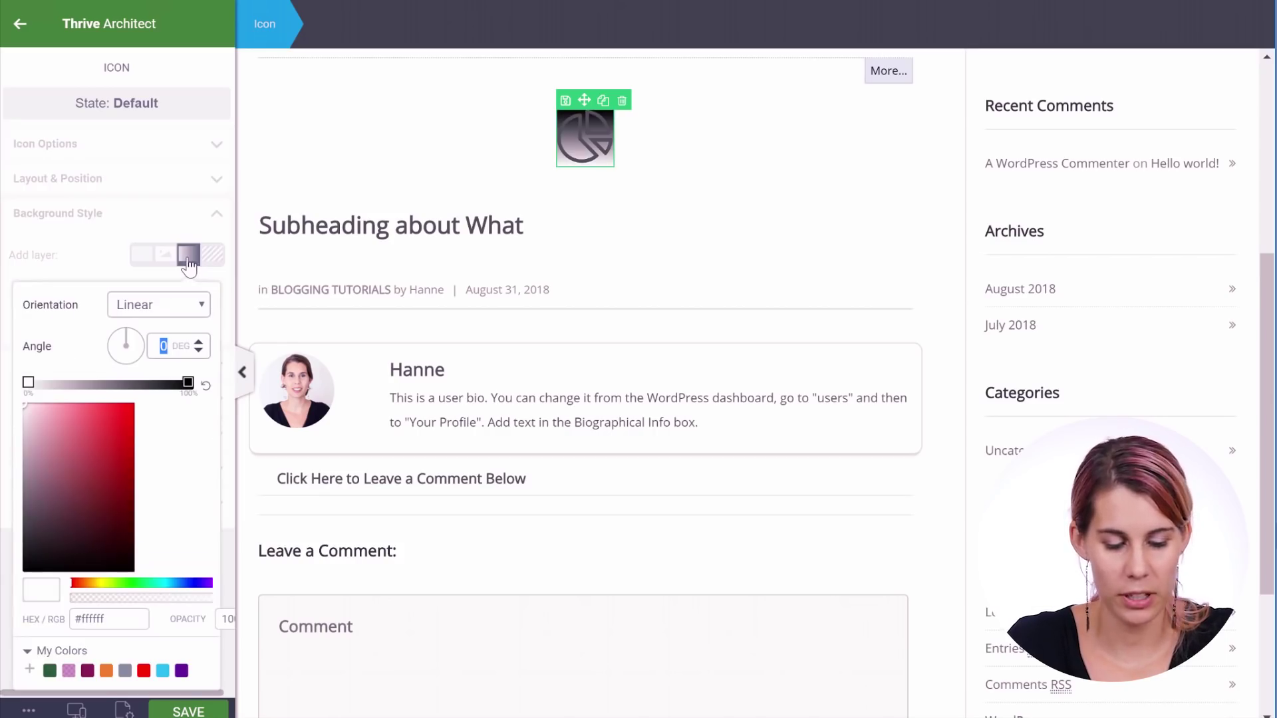
{"action": "left_click", "coordinate": [162, 671]}
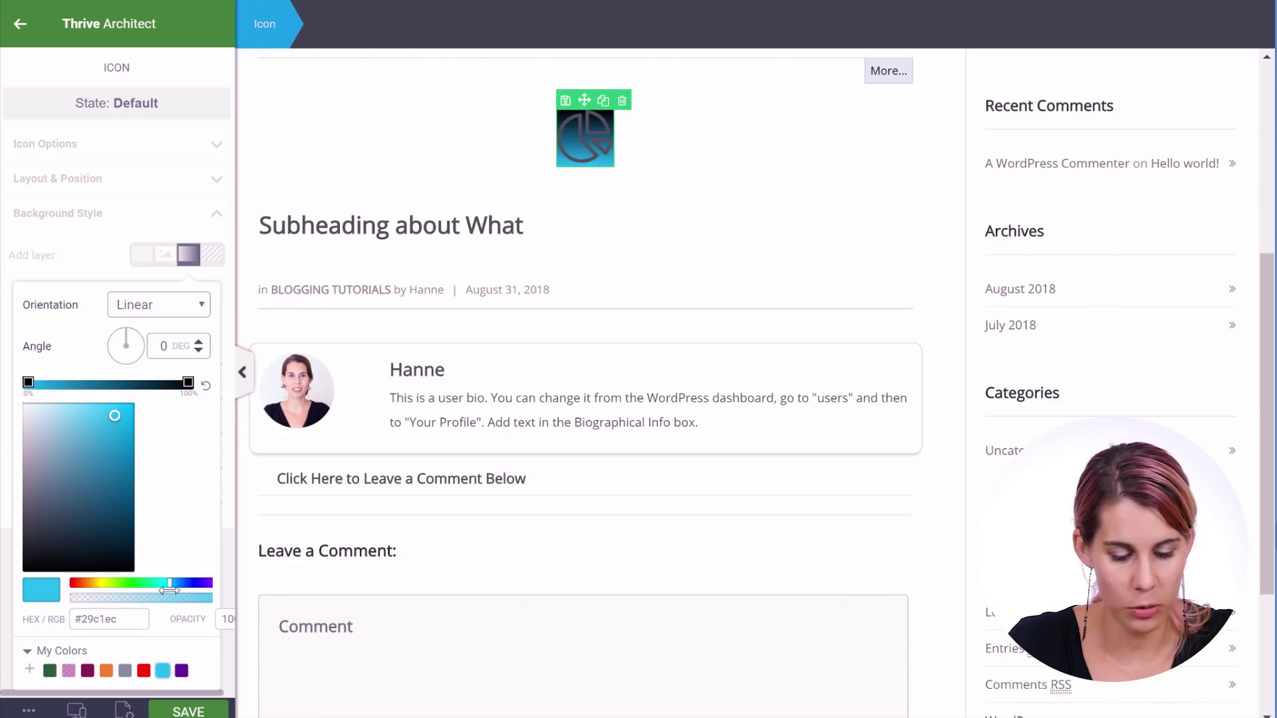
{"action": "left_click", "coordinate": [189, 383]}
{"action": "left_click", "coordinate": [182, 670]}
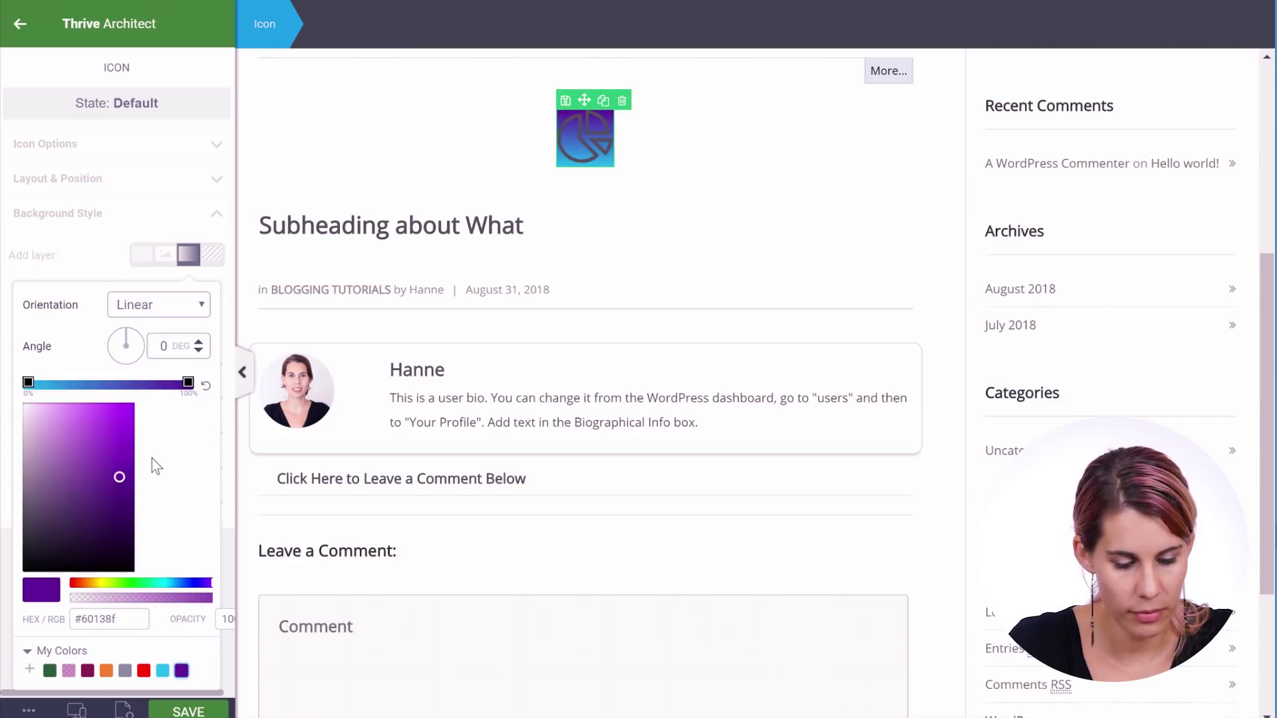
{"action": "left_click_drag", "start_coordinate": [124, 338], "coordinate": [129, 344]}
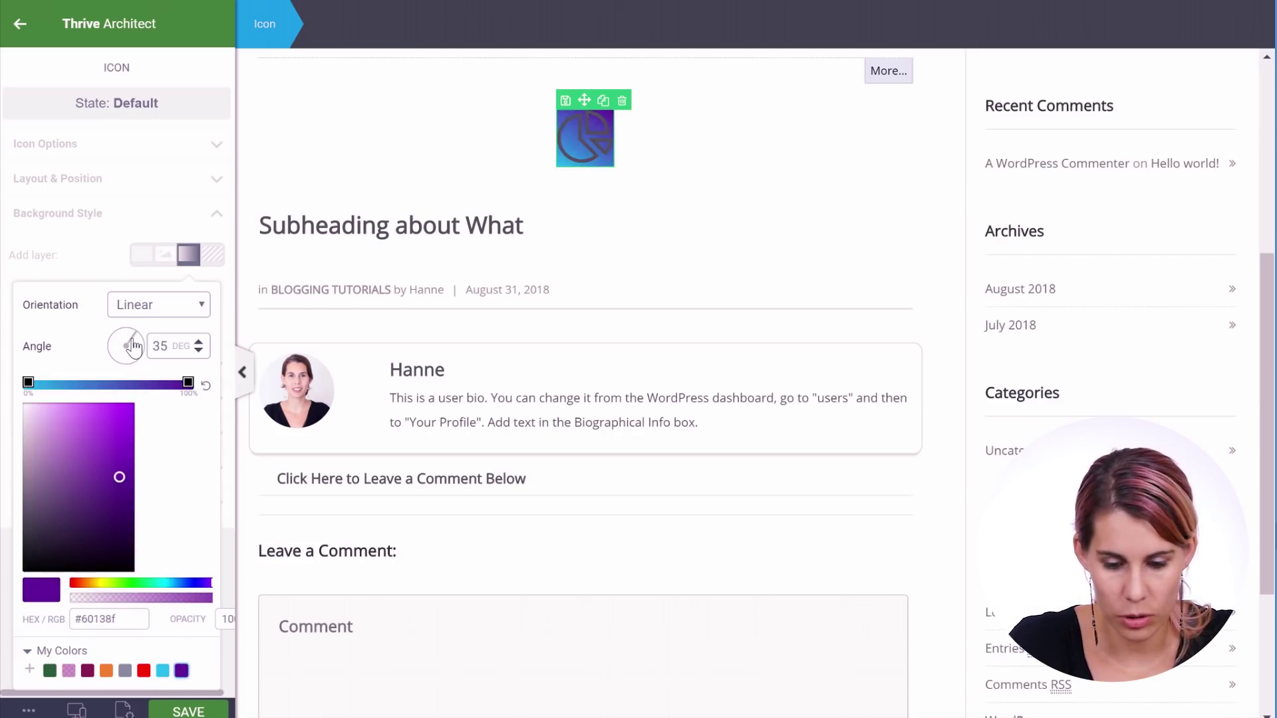
{"action": "left_click", "coordinate": [306, 330]}
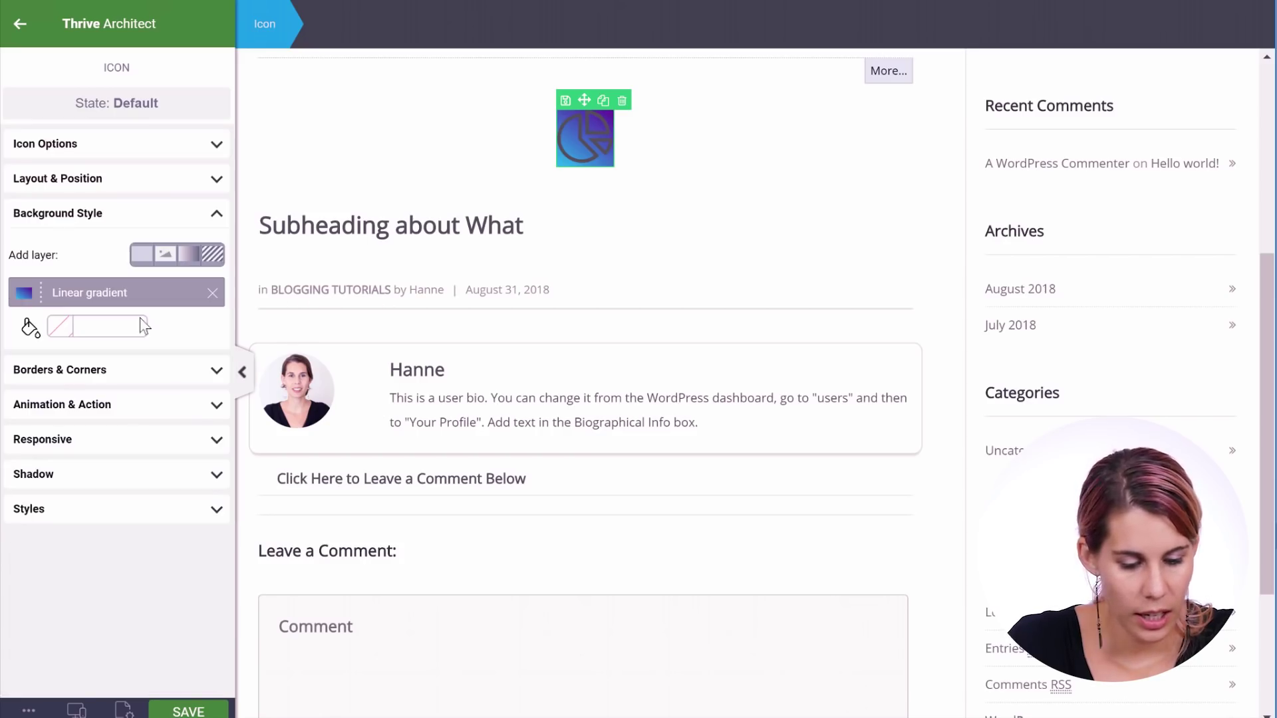
Round all corners of the icon's background with a 100 px radius.
{"action": "left_click", "coordinate": [104, 371]}
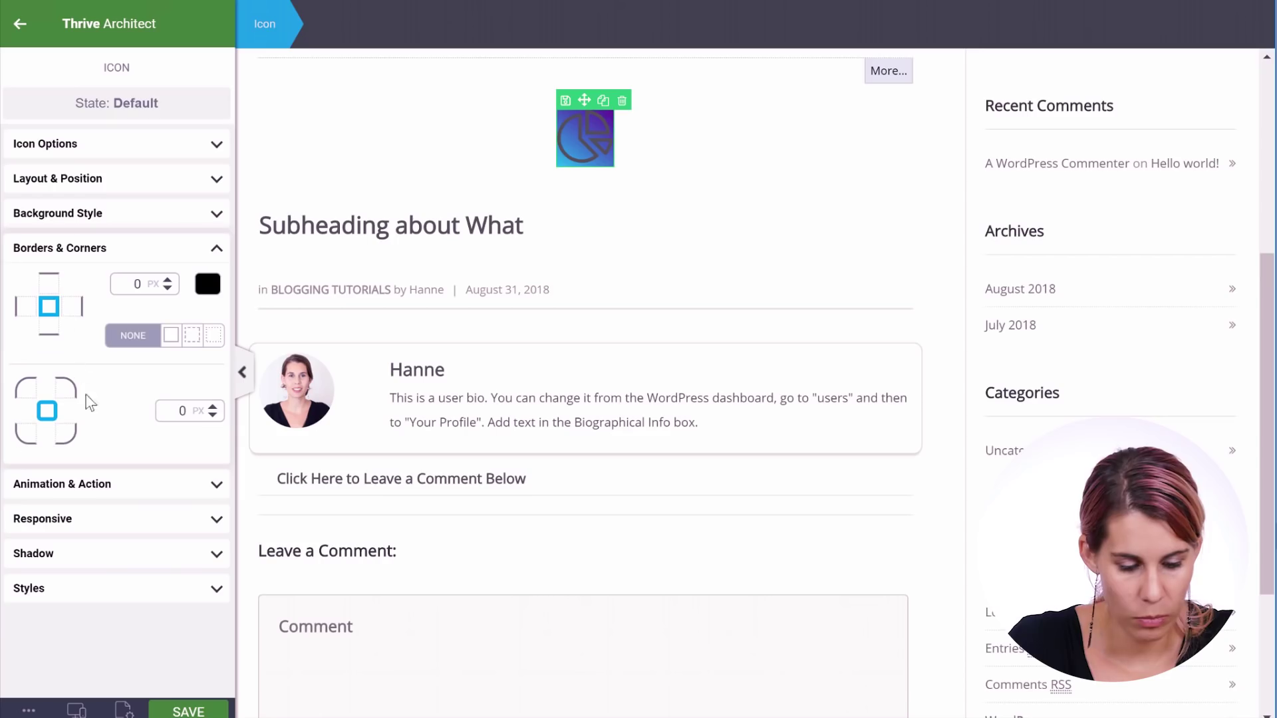
{"action": "double_click", "coordinate": [160, 410]}
{"action": "type", "text": "100"}
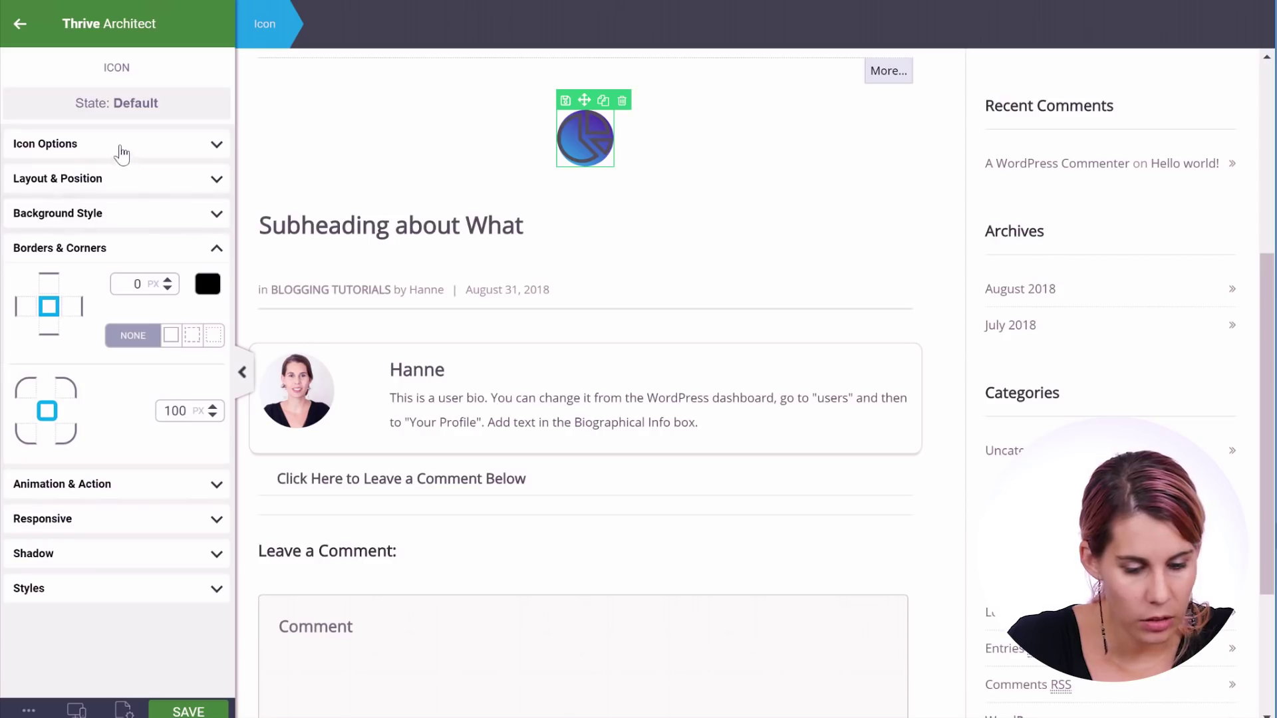
Set the icon's padding to 20 on all four sides with the values linked.
{"action": "left_click", "coordinate": [122, 185]}
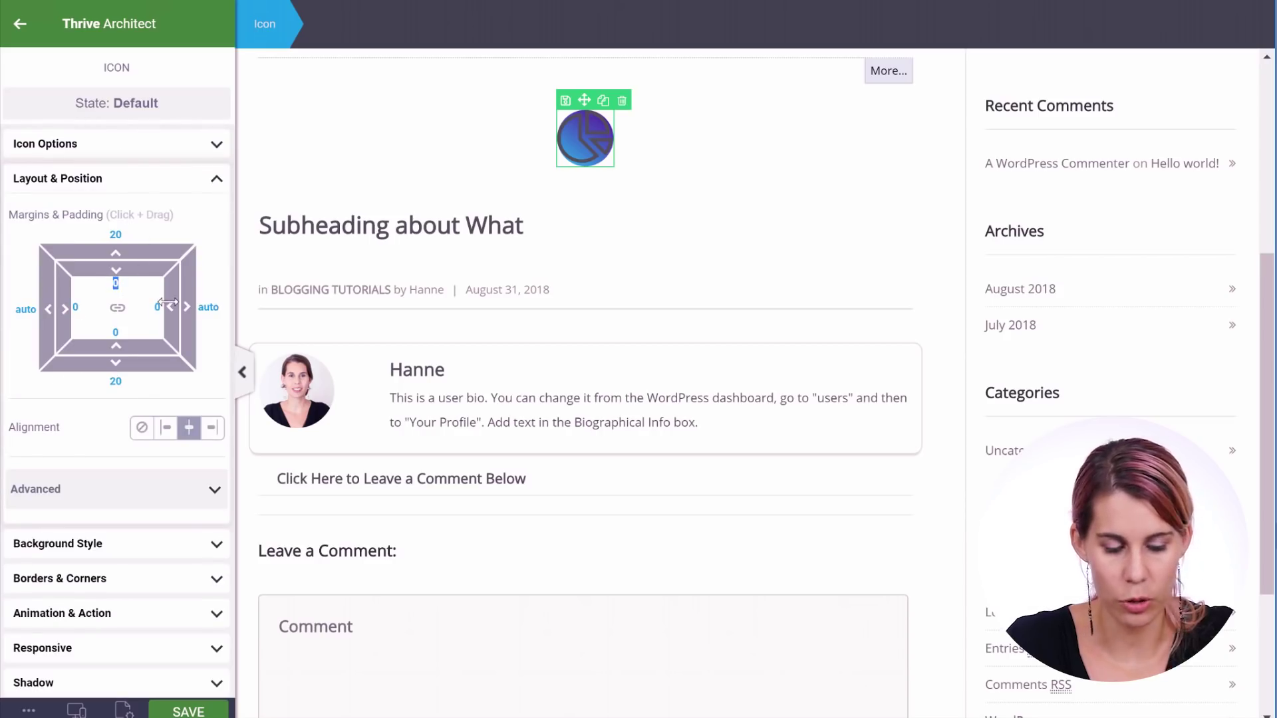
{"action": "type", "text": "20"}
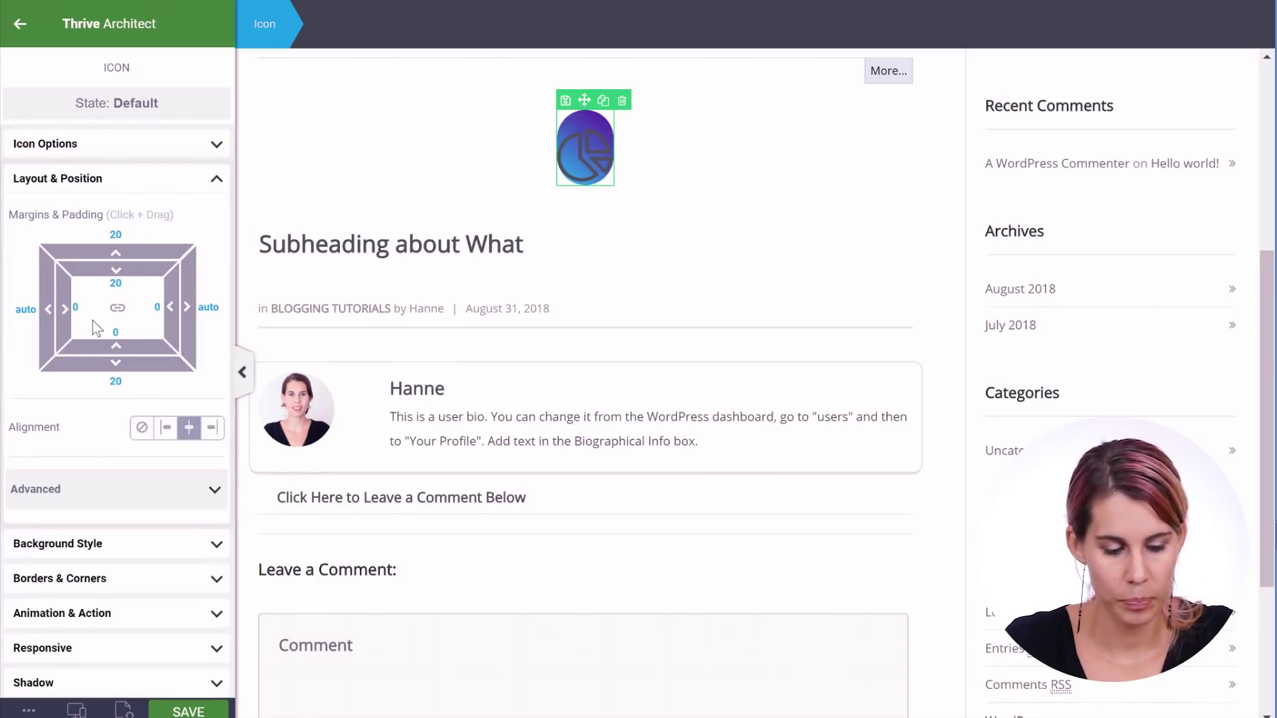
{"action": "key", "text": "Return"}
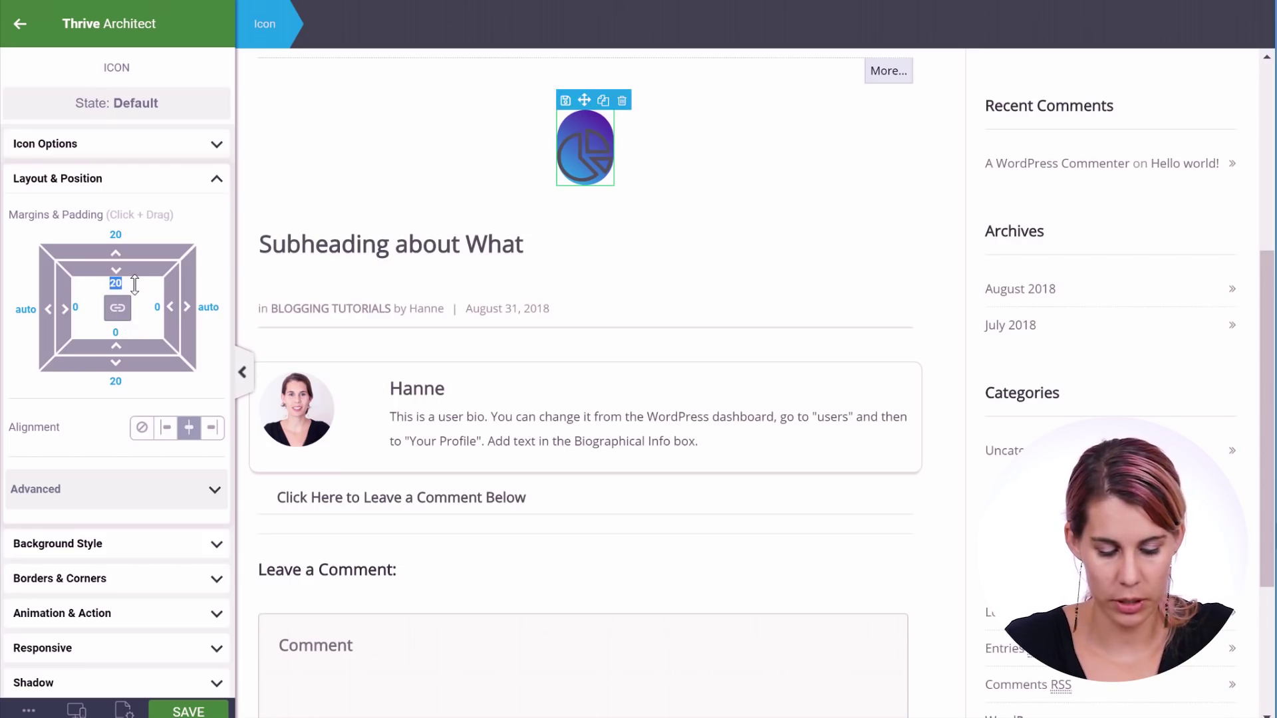
{"action": "left_click", "coordinate": [117, 307]}
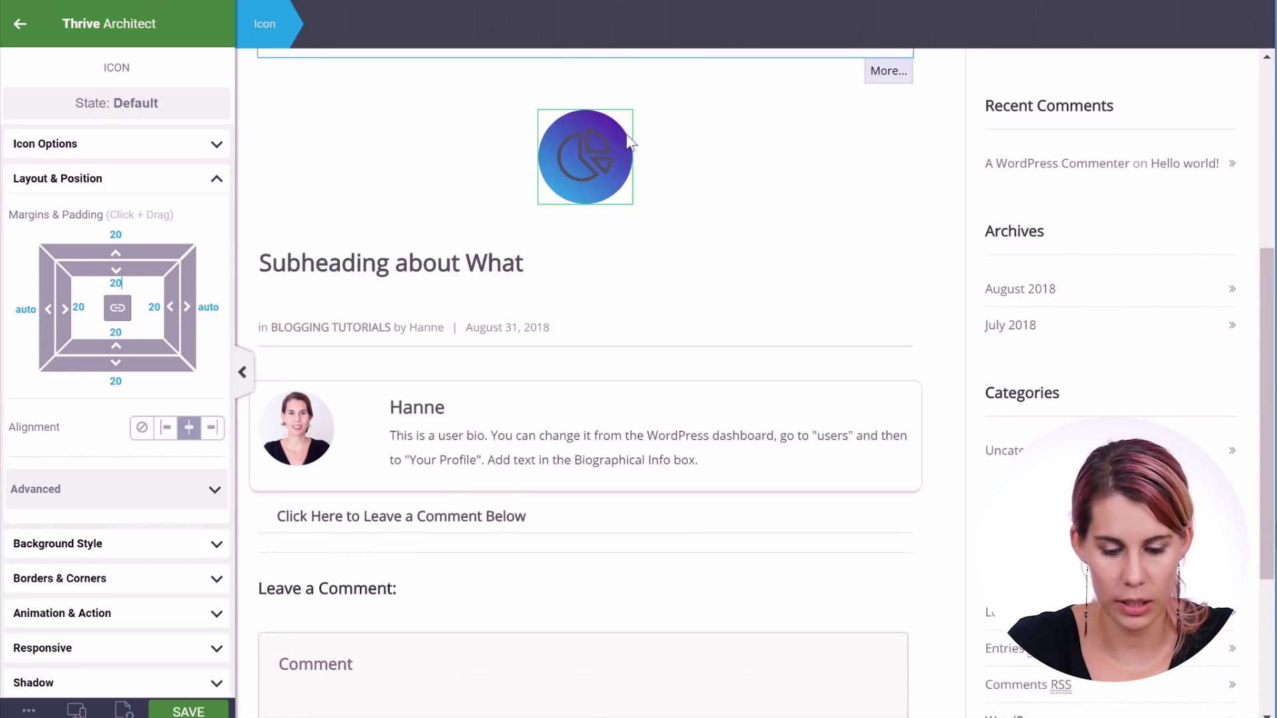
Set the pie chart icon's color to white (#ffffff) and deselect the icon.
{"action": "left_click", "coordinate": [202, 153]}
{"action": "left_click", "coordinate": [140, 293]}
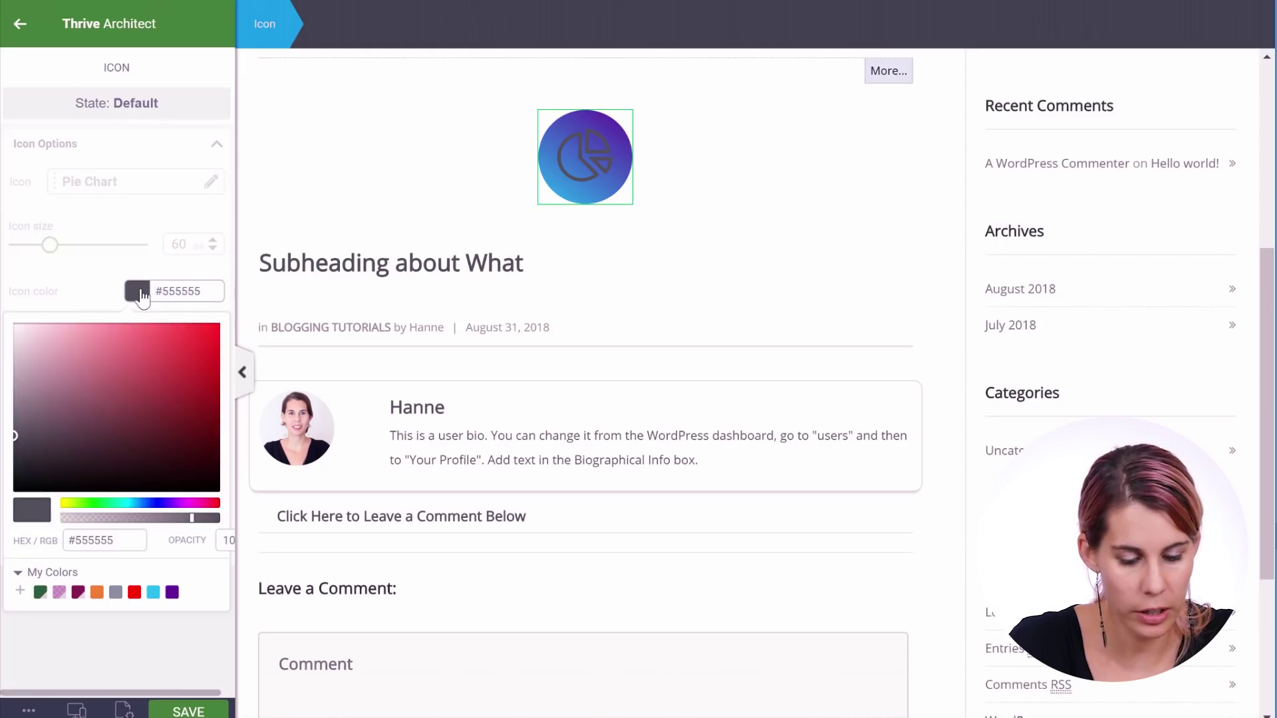
{"action": "triple_click", "coordinate": [94, 537]}
{"action": "type", "text": "fff"}
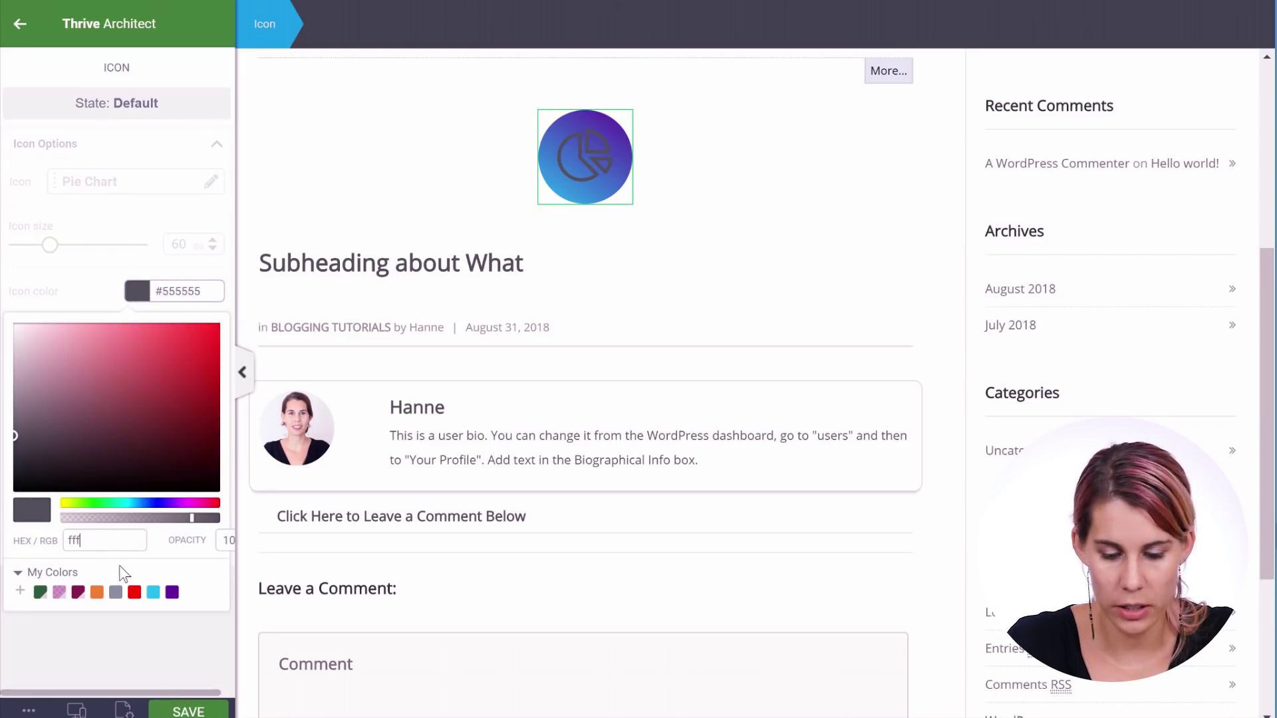
{"action": "key", "text": "Return"}
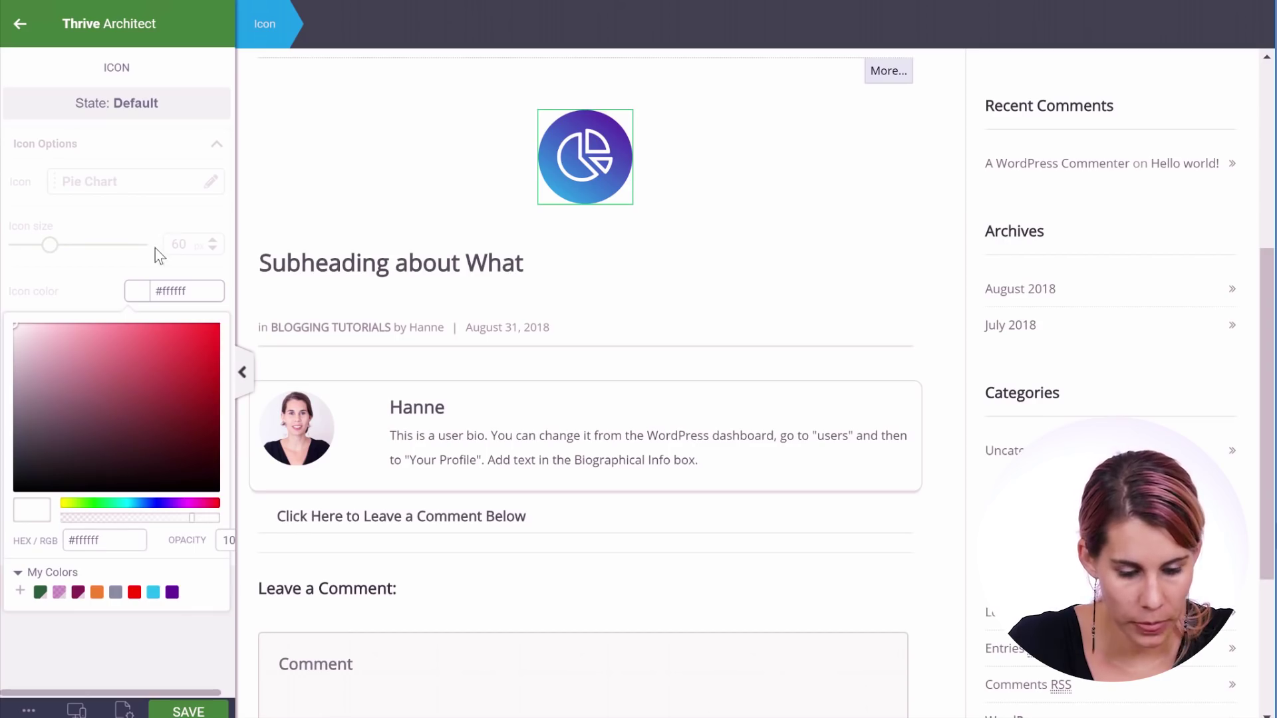
{"action": "left_click", "coordinate": [931, 316]}
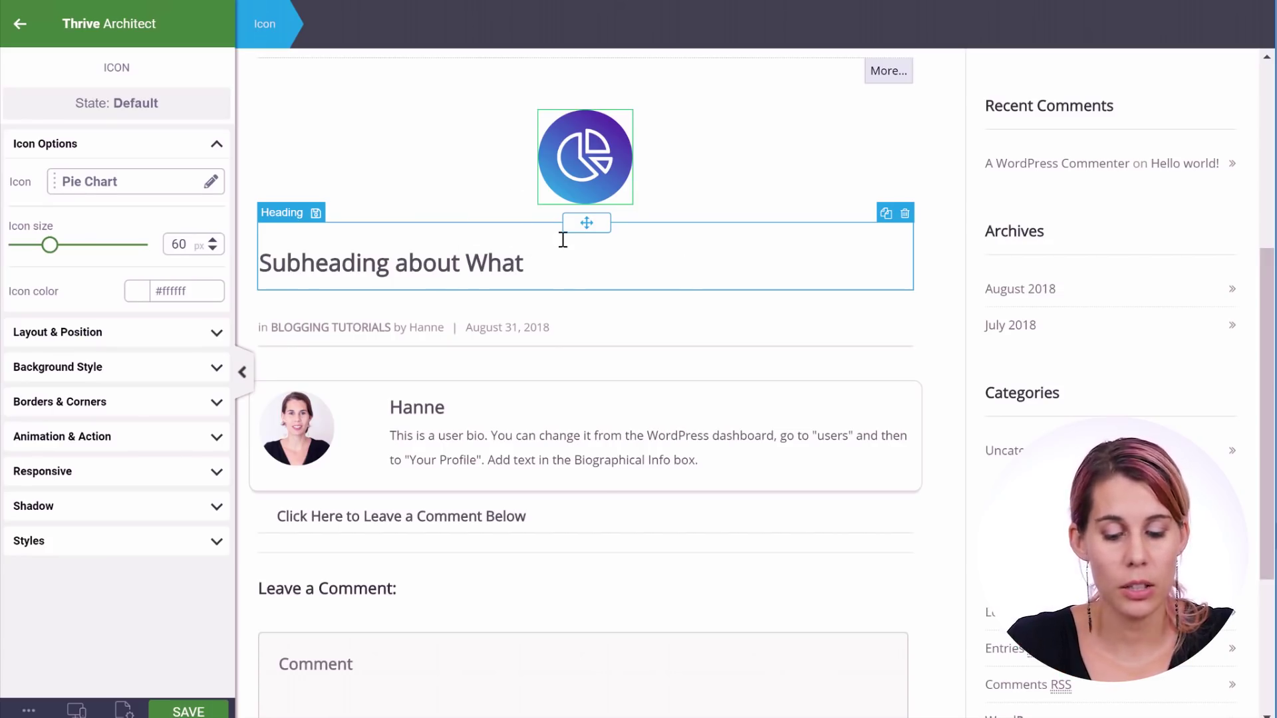
{"action": "left_click", "coordinate": [705, 146]}
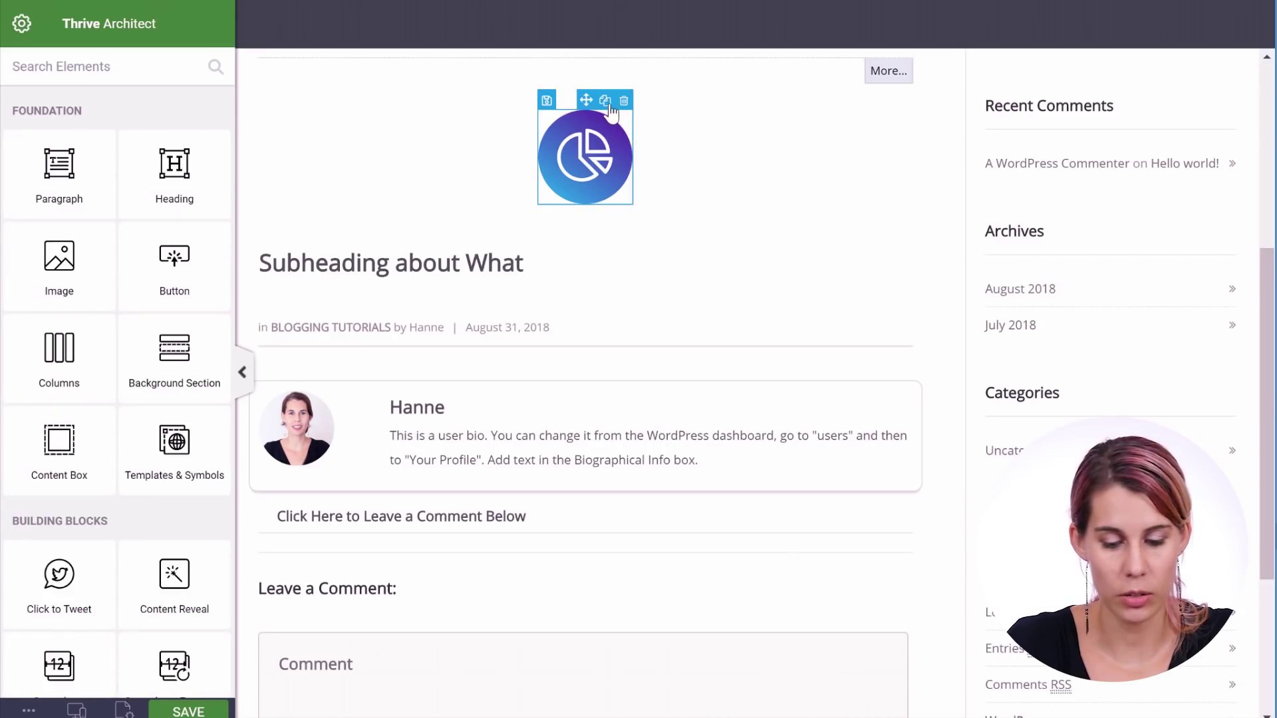
Duplicate the pie chart icon and change the copy's symbol to the Python icon.
{"action": "left_click", "coordinate": [604, 101]}
{"action": "left_click", "coordinate": [583, 251]}
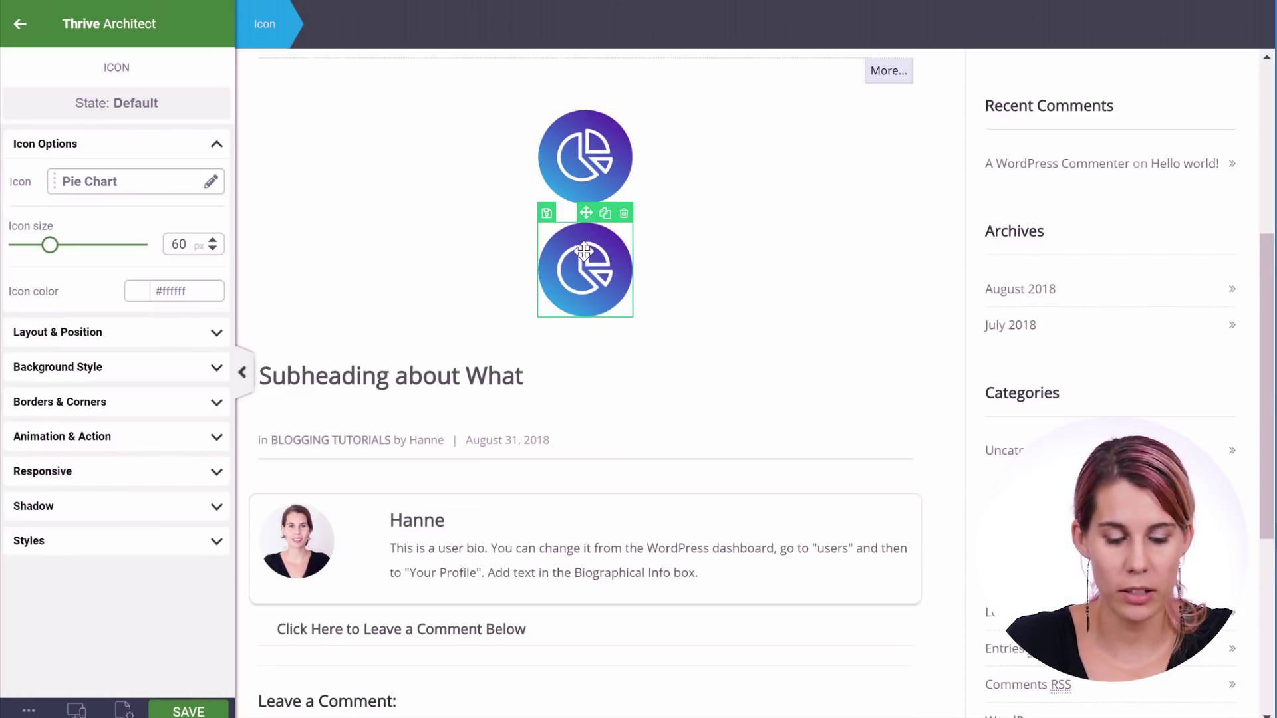
{"action": "left_click", "coordinate": [132, 189]}
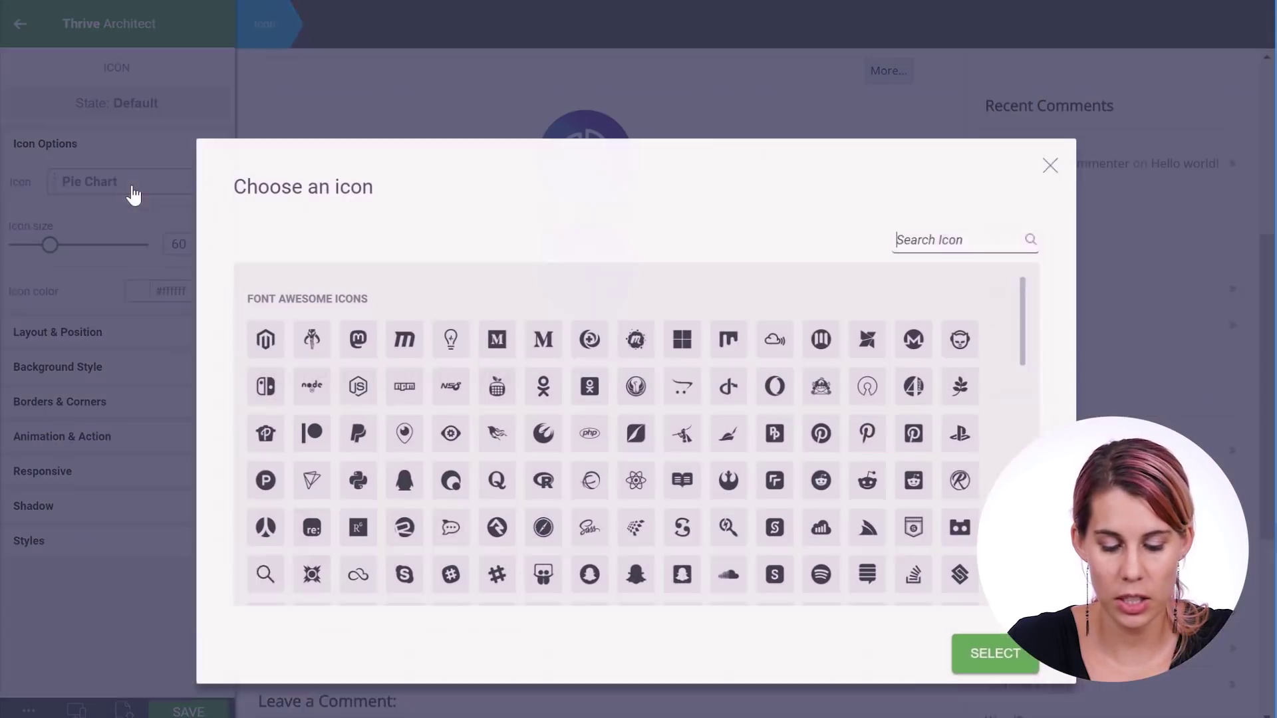
{"action": "left_click", "coordinate": [357, 492]}
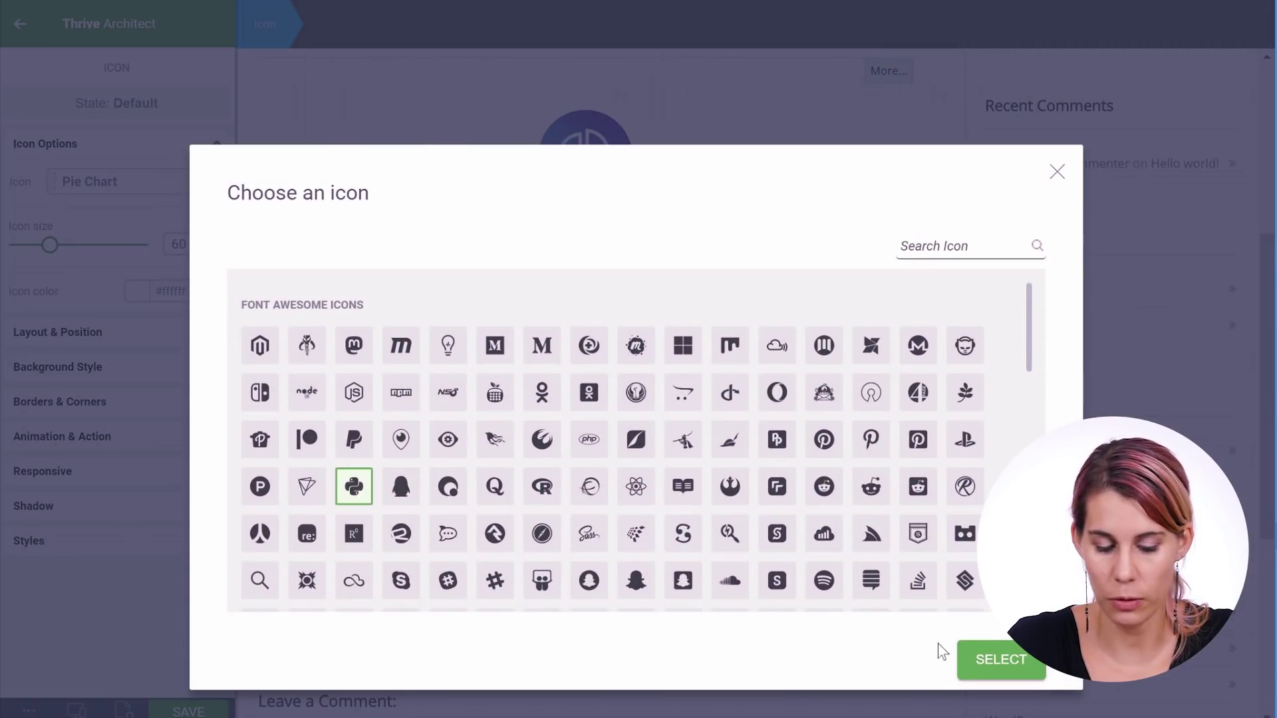
{"action": "left_click", "coordinate": [991, 658]}
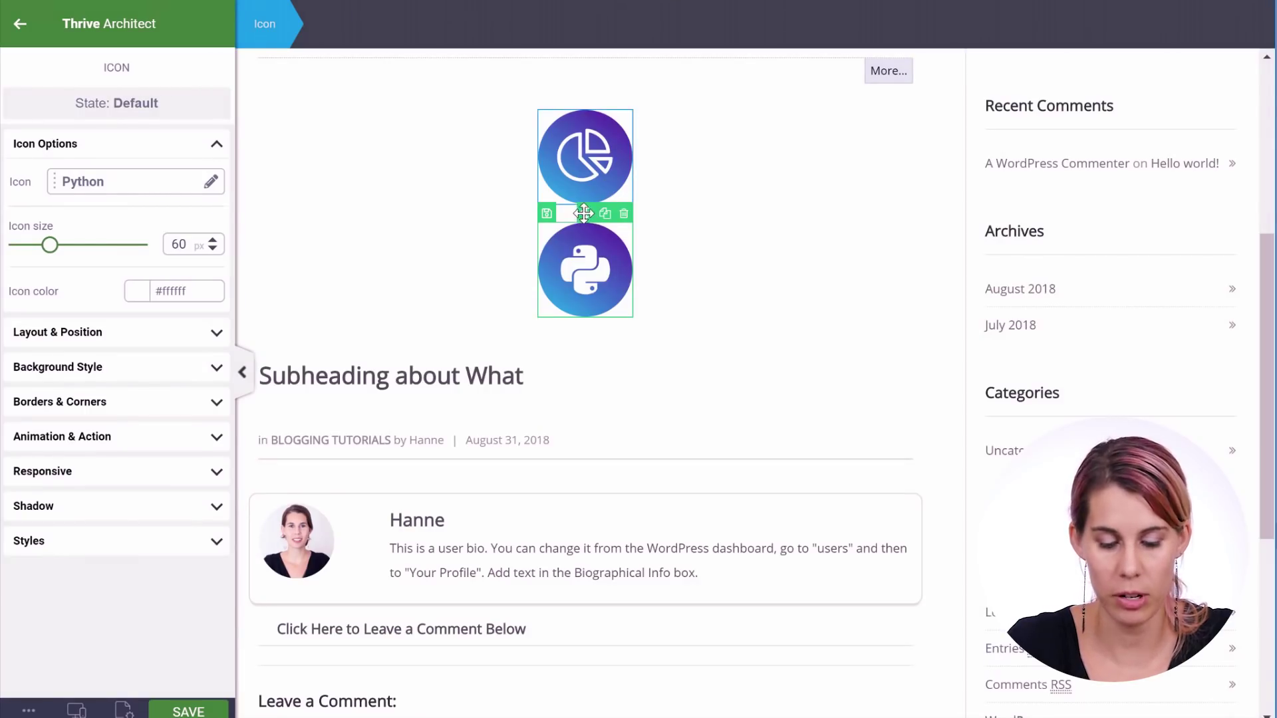
Move the Python icon below the subheading, then duplicate the subheading and place the copy beneath that icon.
{"action": "left_click_drag", "start_coordinate": [584, 213], "coordinate": [530, 407]}
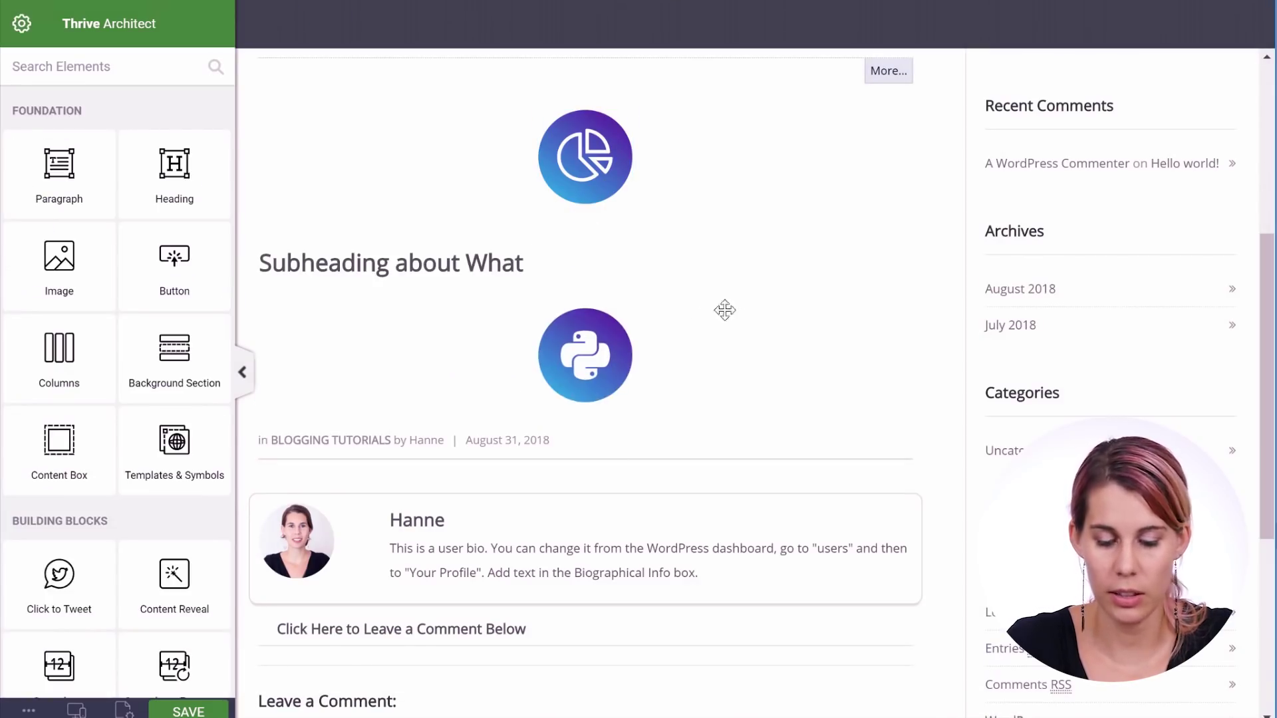
{"action": "left_click", "coordinate": [886, 214]}
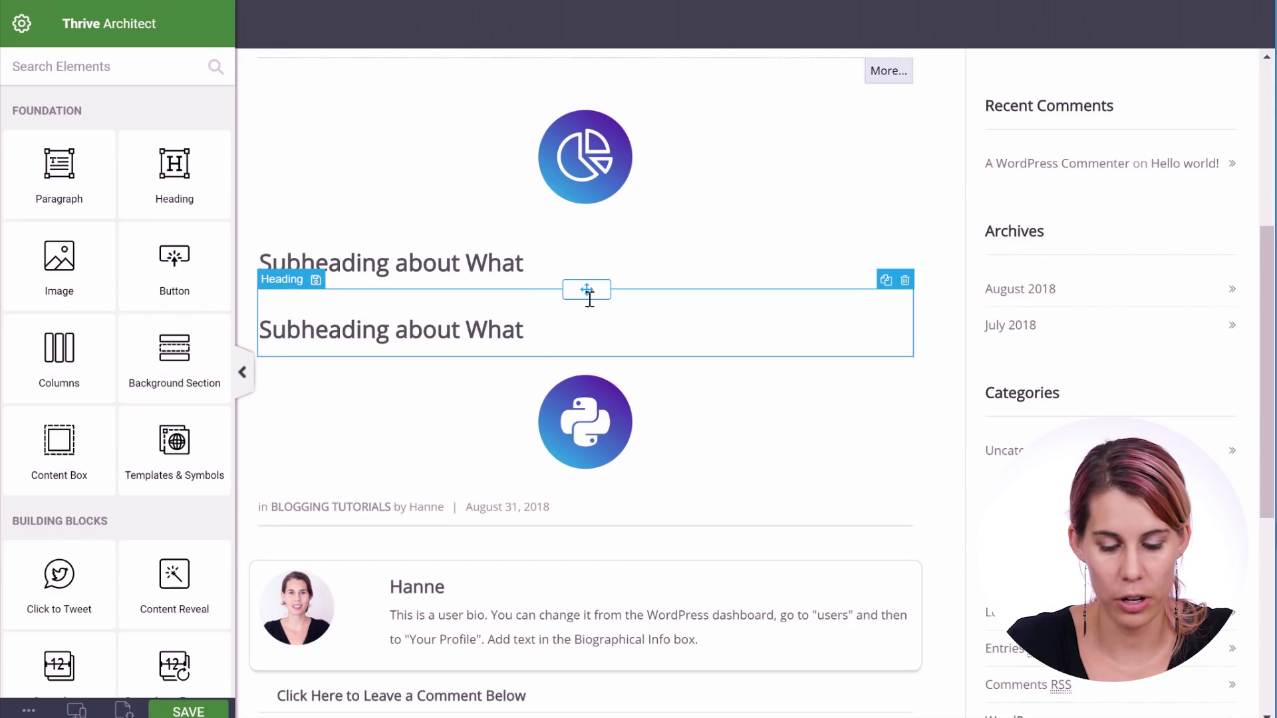
{"action": "left_click_drag", "start_coordinate": [589, 299], "coordinate": [585, 466]}
Change the duplicated heading's text to "Second Subheading about Why".
{"action": "left_click", "coordinate": [260, 461]}
{"action": "type", "text": "Second"}
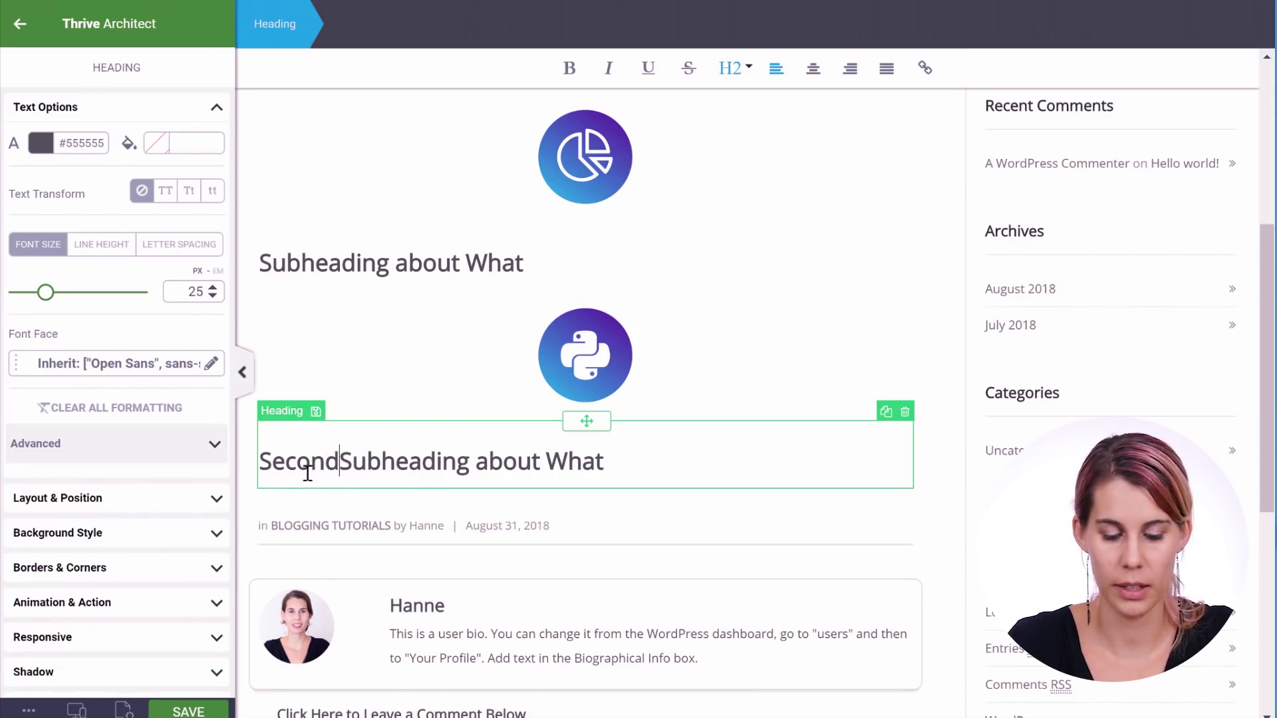
{"action": "double_click", "coordinate": [593, 464]}
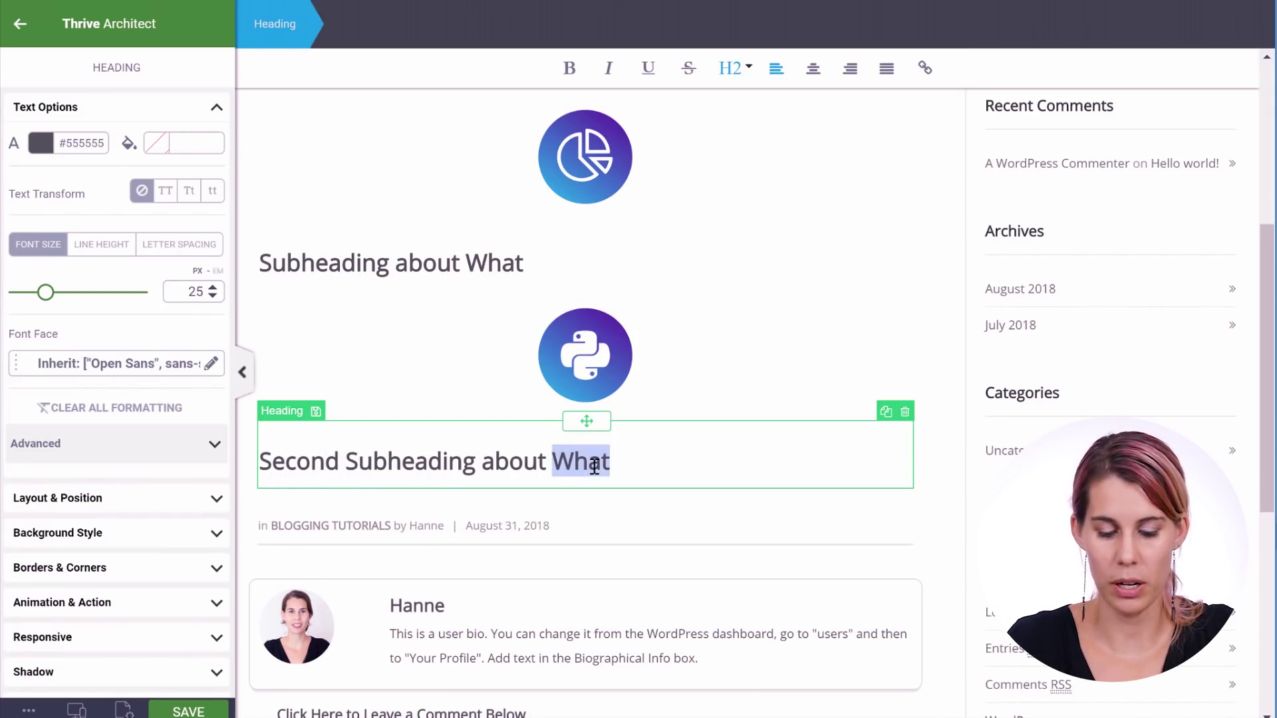
{"action": "type", "text": "Why"}
{"action": "left_click", "coordinate": [684, 348]}
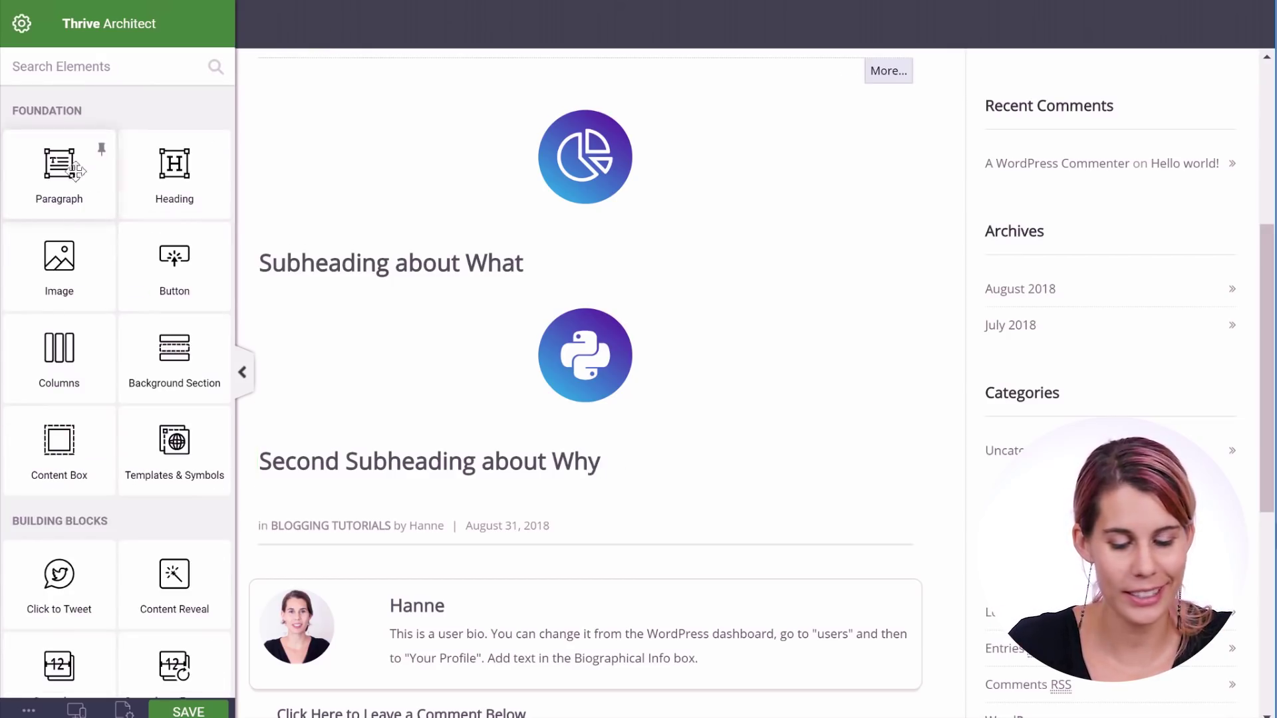
Add a paragraph directly below "Subheading about What" and fill it with Lorem ipsum placeholder text.
{"action": "left_click_drag", "start_coordinate": [67, 167], "coordinate": [453, 328]}
{"action": "type", "text": "Lorem ipsum dolor sit amet, consectetur adipiscing elit. Nulla in massa sit amet erat dapibus venenatis. Mauris orci eros, vestibulum sit amet arcu fermentum, condimentum sodales tellus. Fusce eu laoreet augue. Cras erat nisl, gravida at dui at, malesuada tristique quam. Vivamus pharetra, nunc at sollicitudin mollis, diam lorem ultrices metus, tincidunt placerat dolor metus in turpis. Mauris dictum odio ut mattis gravida. Nunc ultrices erat id tincidunt euismod."}
{"action": "key", "text": "Return"}
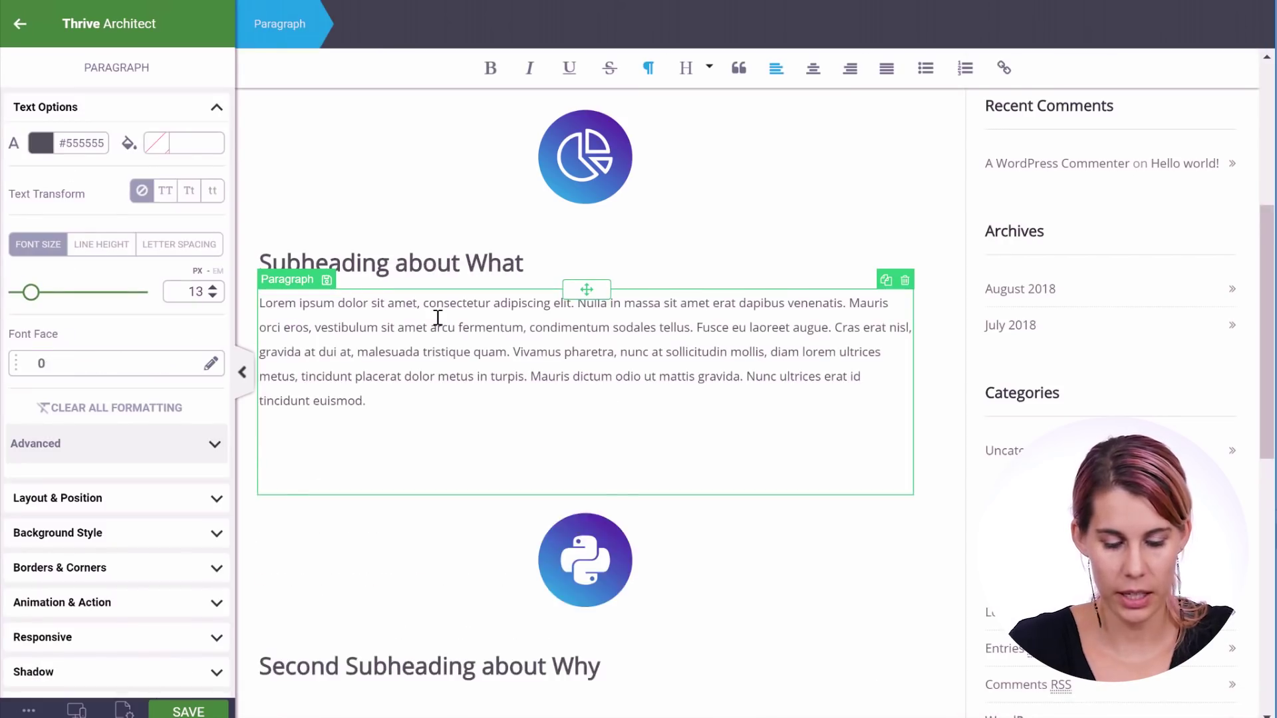
Append a second block of Lorem ipsum text to the "Subheading about What" paragraph and bold "Vivamus pharetra, nunc" in the first block.
{"action": "type", "text": "Lorem ipsum dolor sit amet, consectetur adipiscing elit. Nulla in massa sit amet erat dapibus venenatis. Mauris orci eros, vestibulum sit amet arcu fermentum, condimentum sodales tellus. Fusce eu laoreet augue. Cras erat nisl, gravida at dui at, malesuada tristique quam. Vivamus pharetra, nunc at sollicitudin mollis, diam lorem ultrices metus, tincidunt placerat dolor metus in turpis. Mauris dictum odio ut mattis gravida. Nunc ultrices erat id tincidunt euismod."}
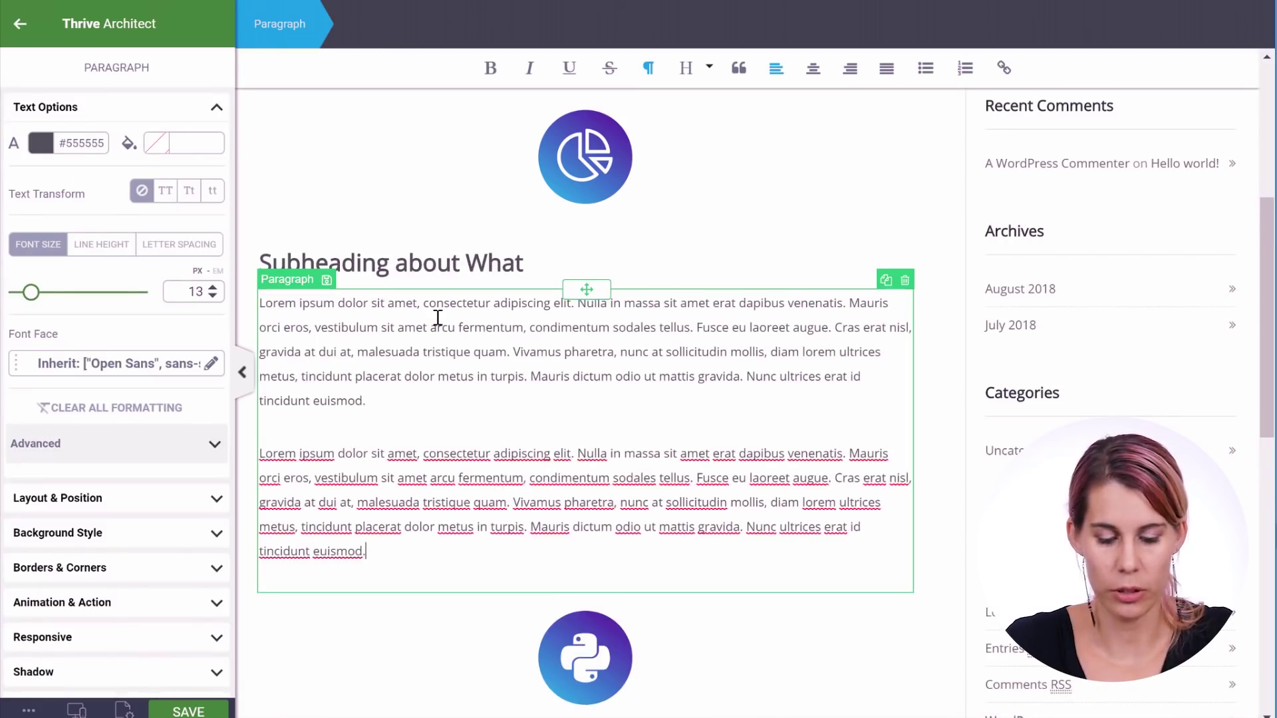
{"action": "left_click", "coordinate": [950, 254]}
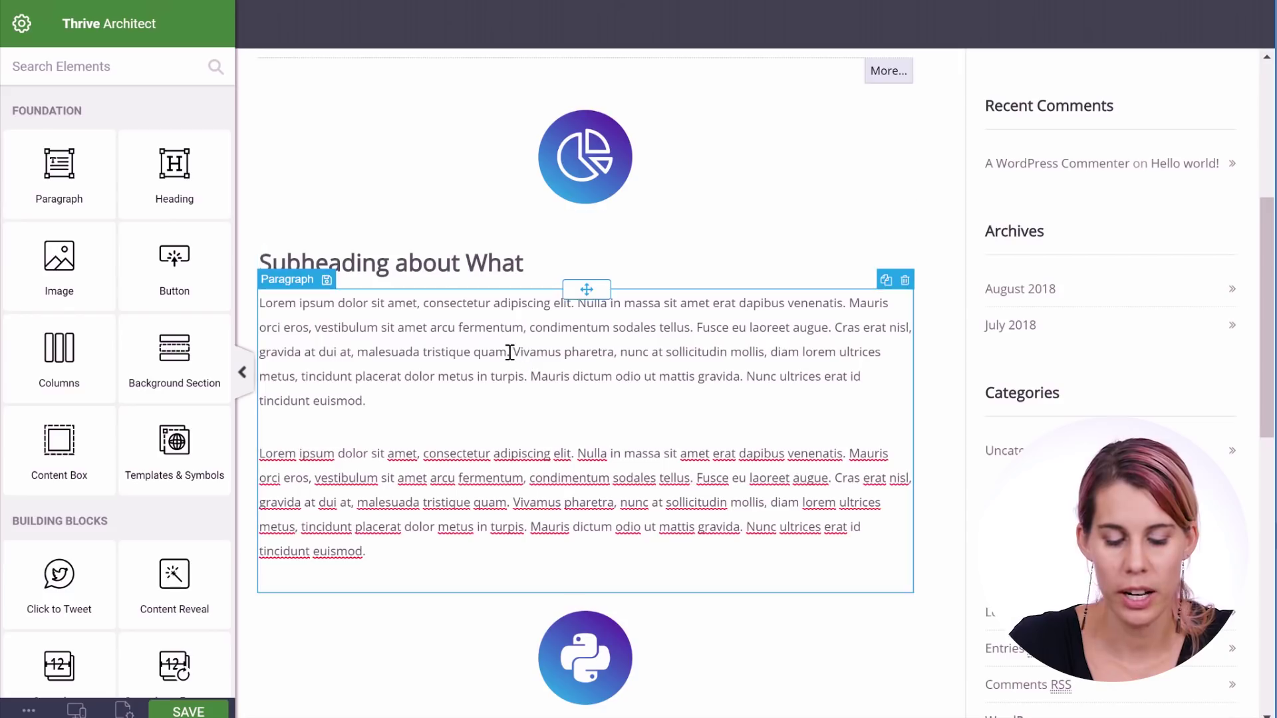
{"action": "left_click_drag", "start_coordinate": [544, 353], "coordinate": [647, 357]}
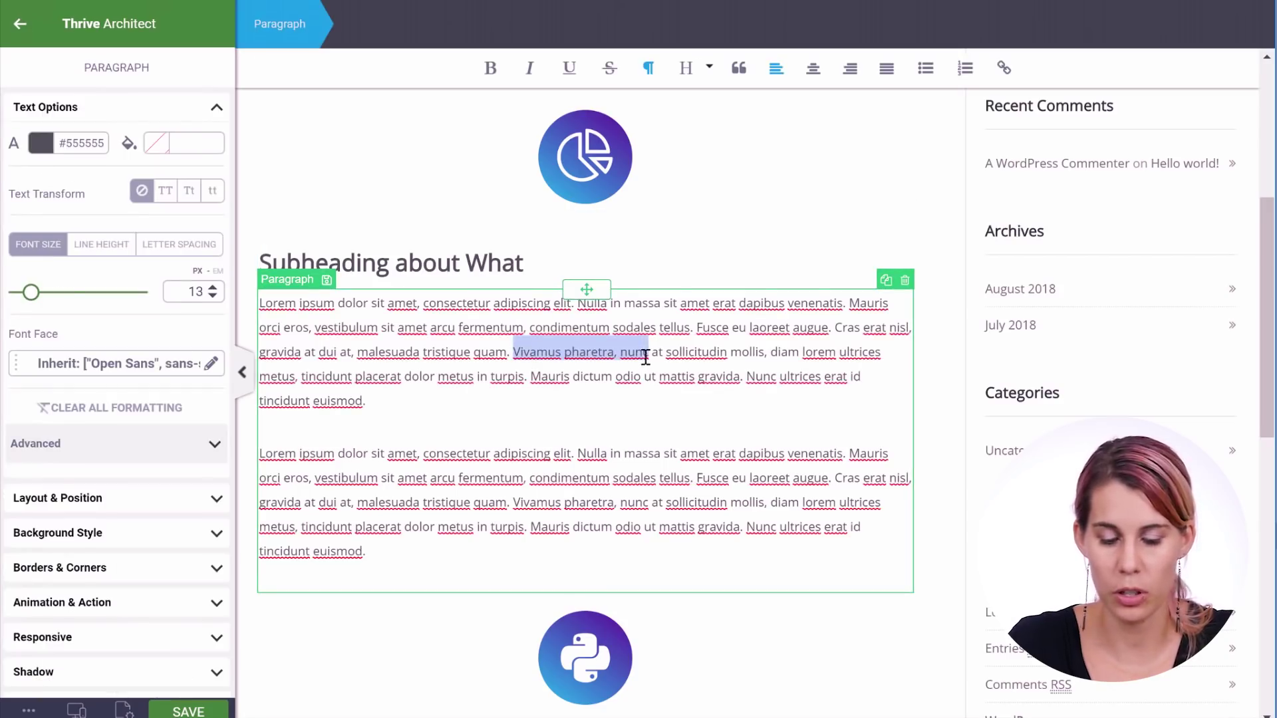
{"action": "left_click", "coordinate": [492, 73]}
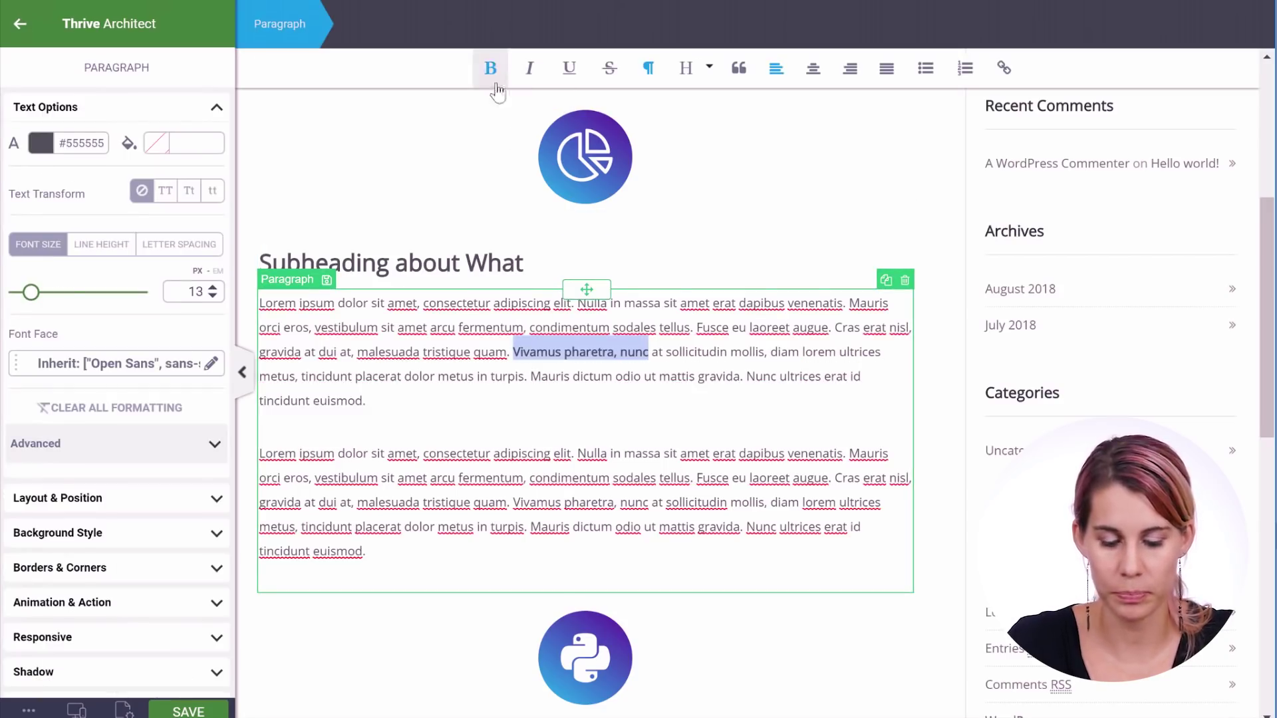
{"action": "left_click", "coordinate": [940, 370]}
Turn off the browser's spell checking of text fields from within the Lorem ipsum paragraph.
{"action": "left_click", "coordinate": [480, 369]}
{"action": "right_click", "coordinate": [480, 369]}
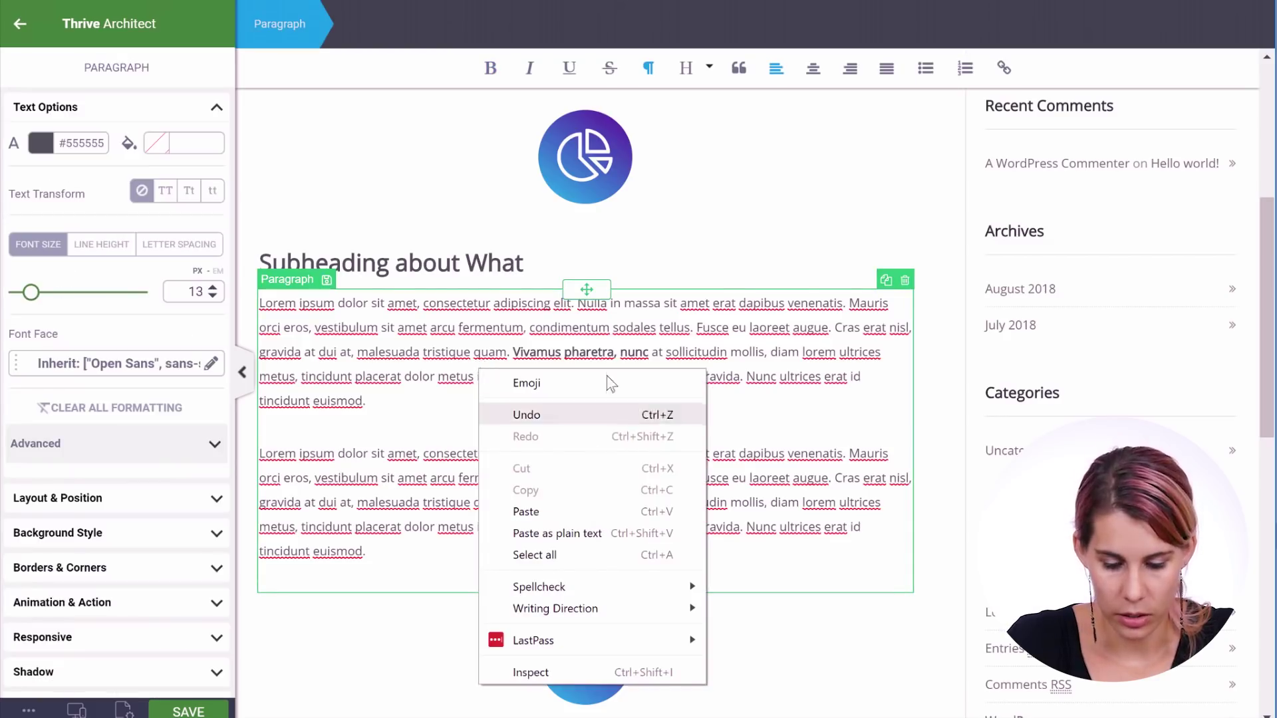
{"action": "mouse_move", "coordinate": [685, 592]}
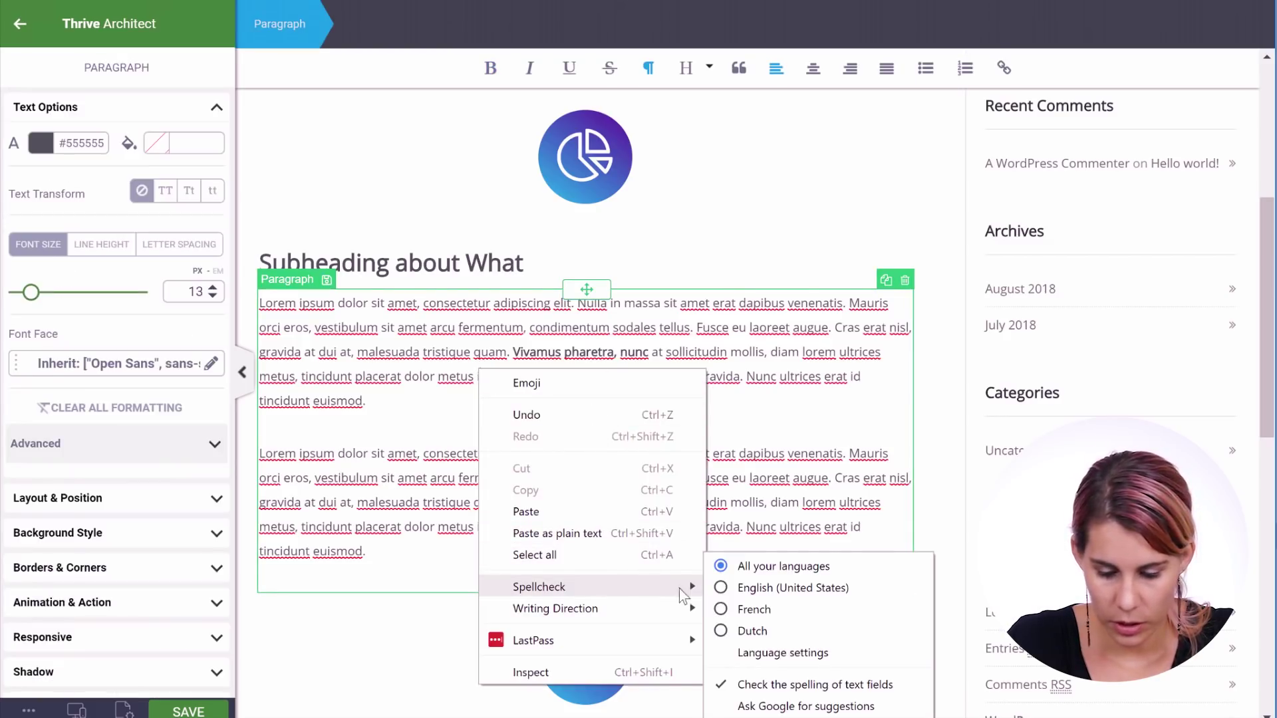
{"action": "left_click", "coordinate": [728, 686]}
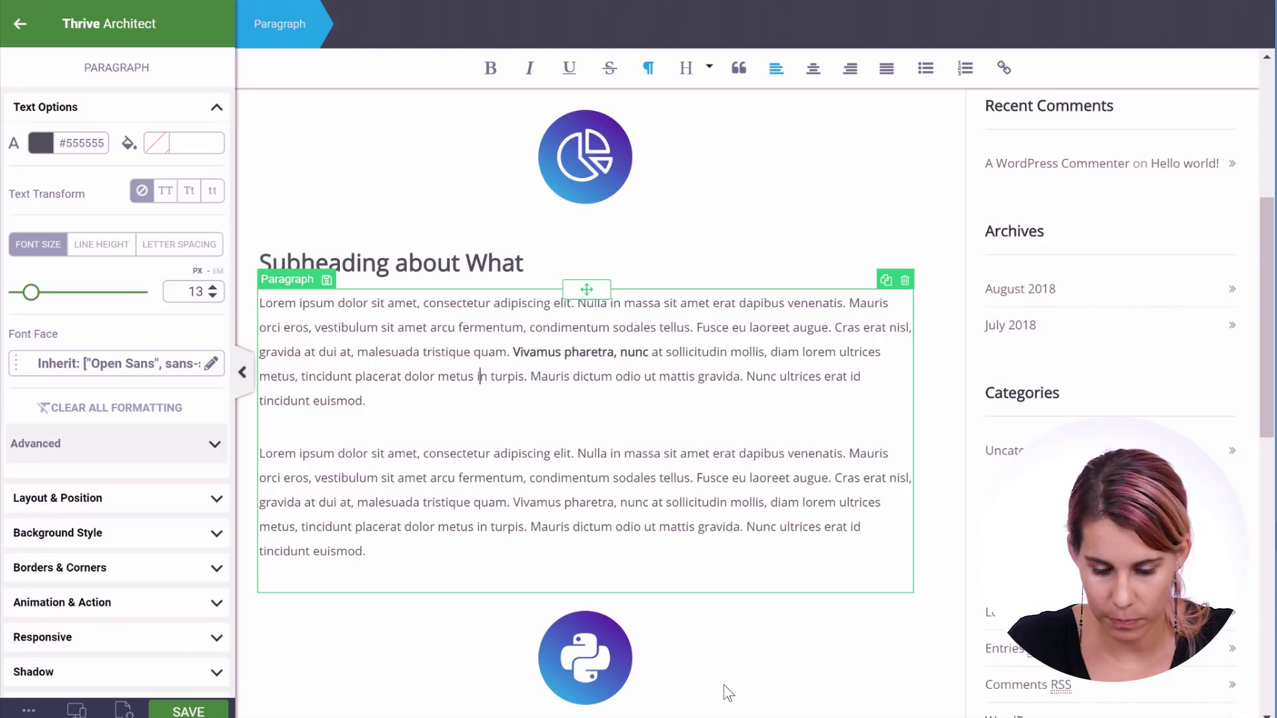
{"action": "left_click", "coordinate": [941, 212]}
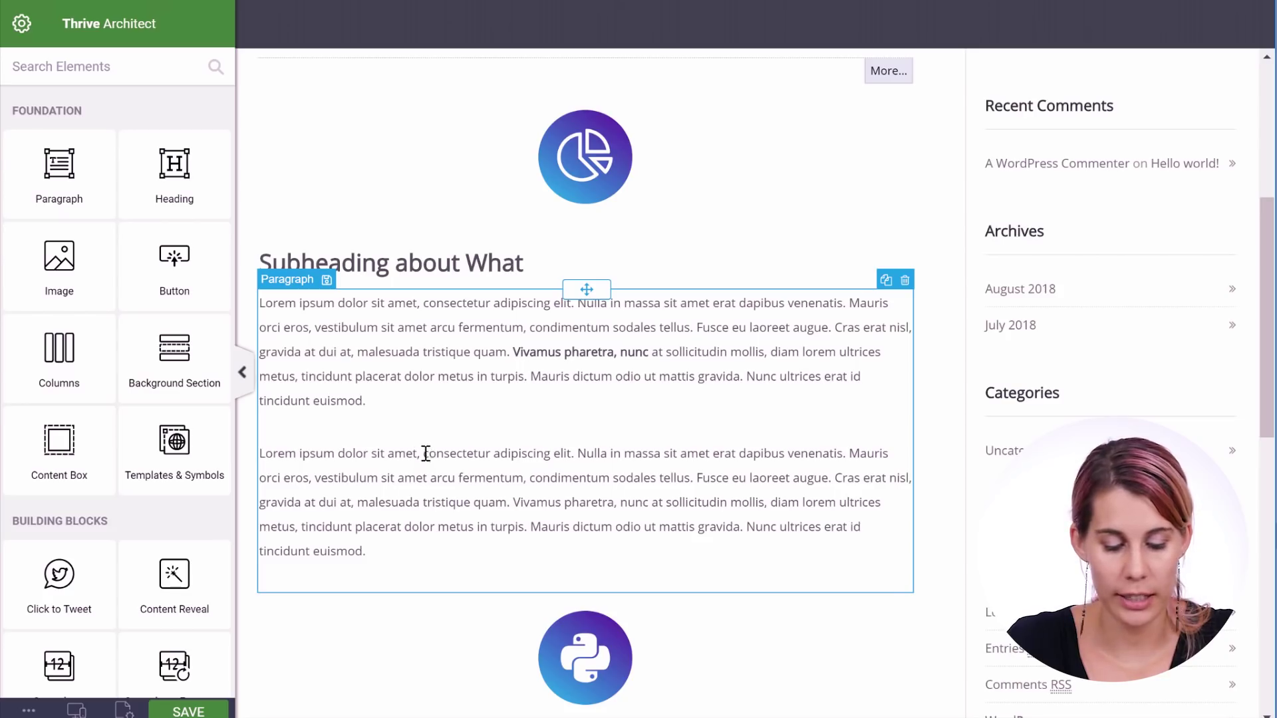
{"action": "left_click_drag", "start_coordinate": [424, 453], "coordinate": [551, 453]}
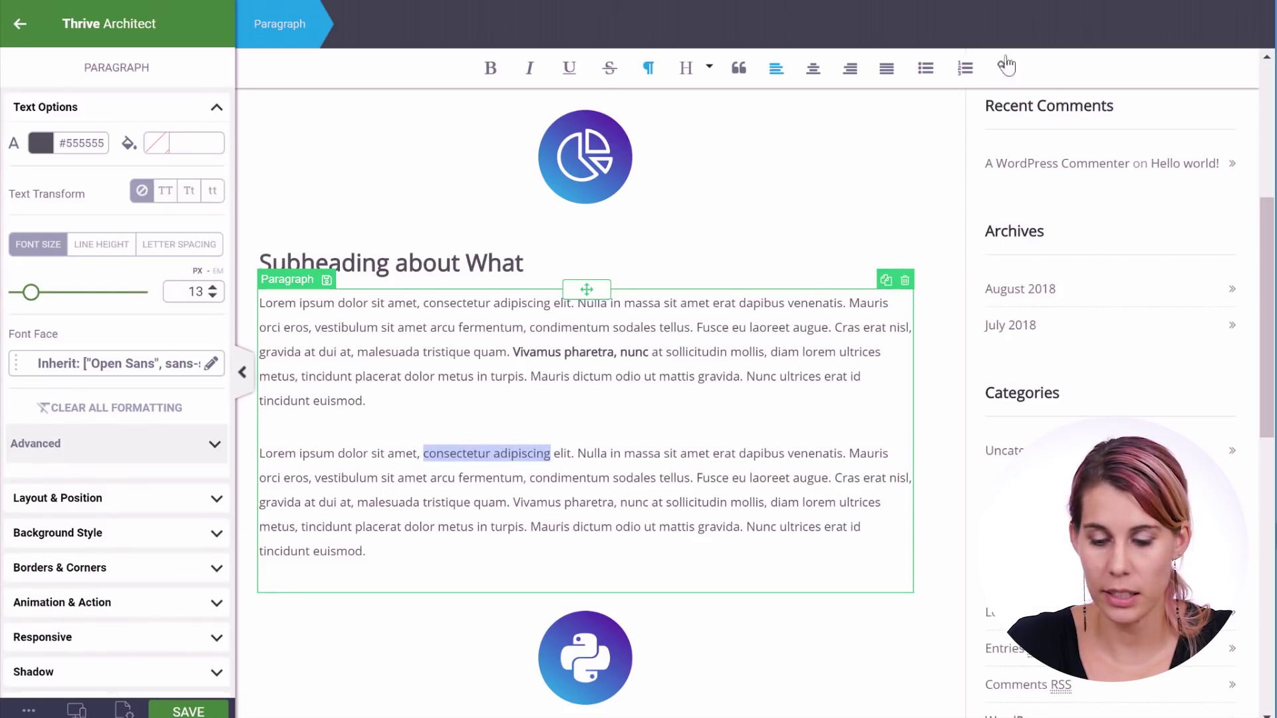
{"action": "left_click", "coordinate": [1004, 66]}
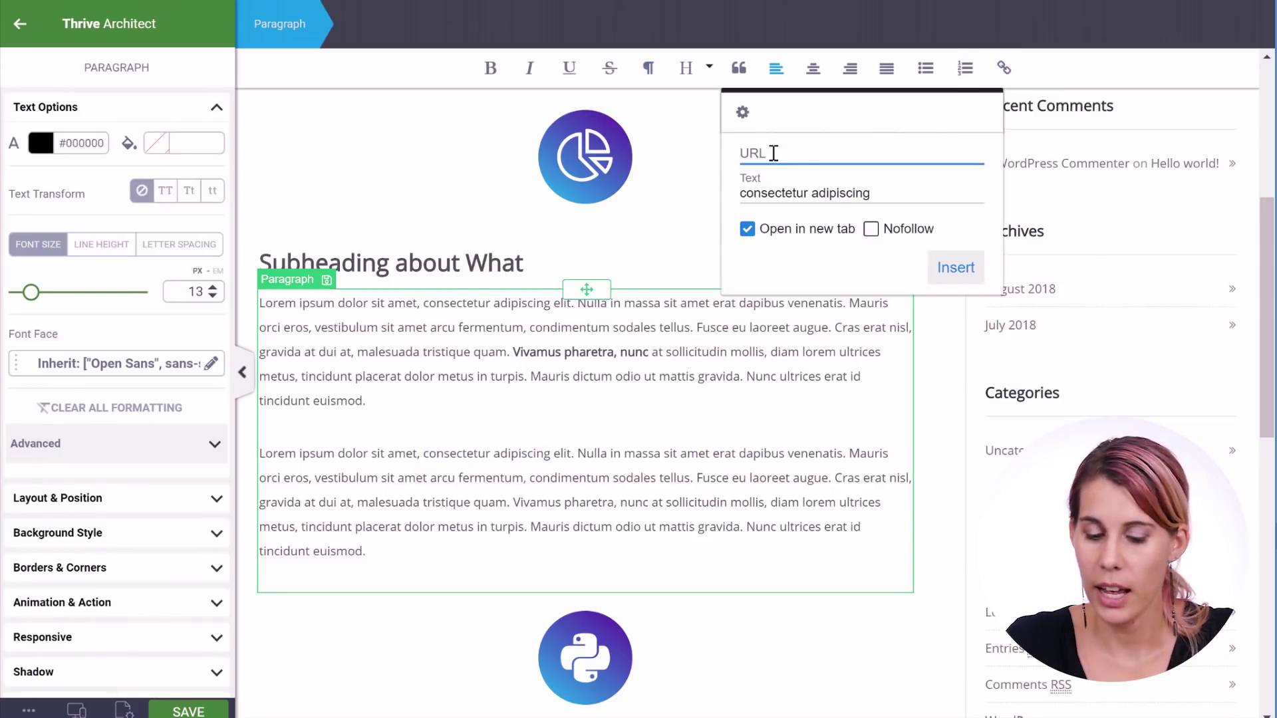
{"action": "type", "text": "googl"}
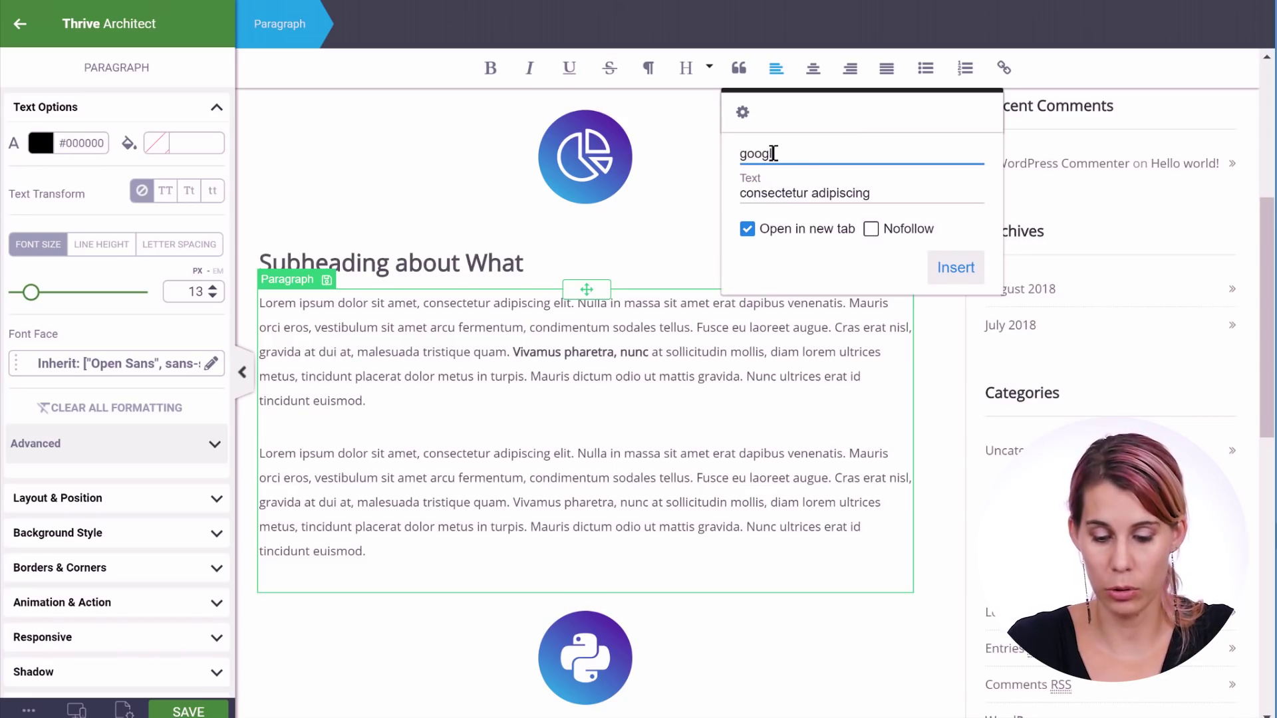
{"action": "type", "text": "e.com"}
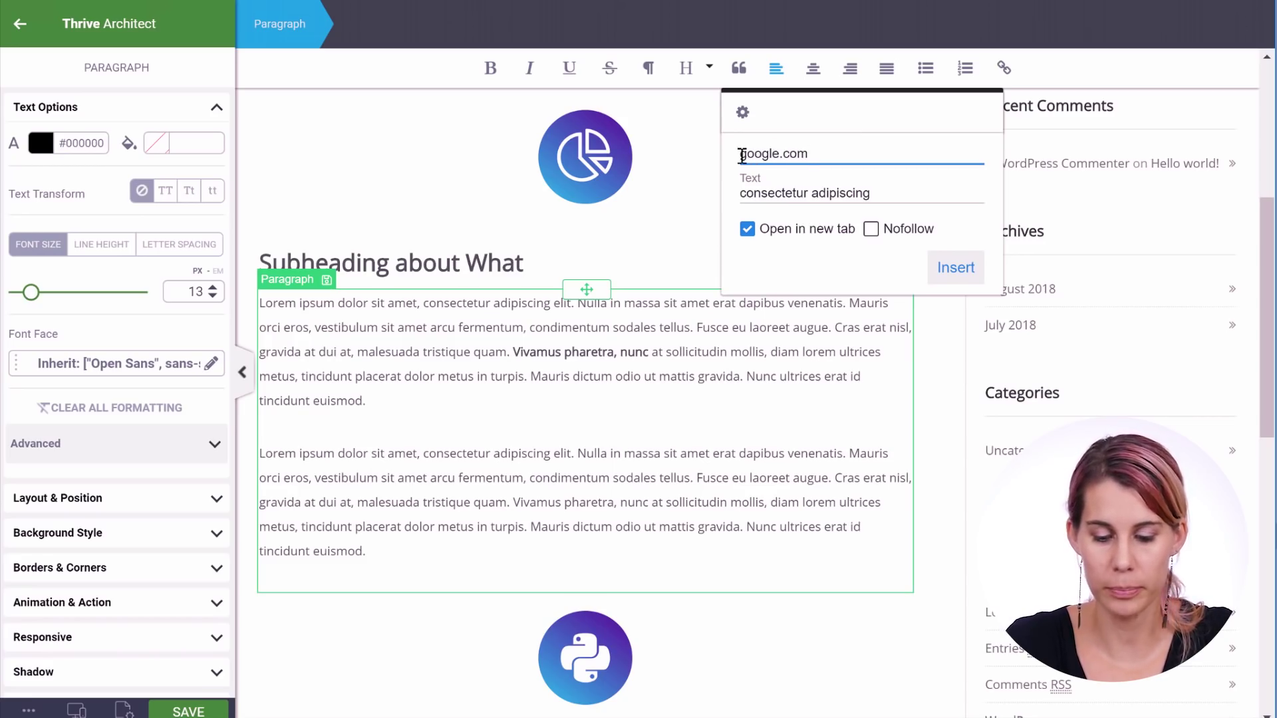
{"action": "left_click", "coordinate": [741, 155]}
{"action": "type", "text": "http://"}
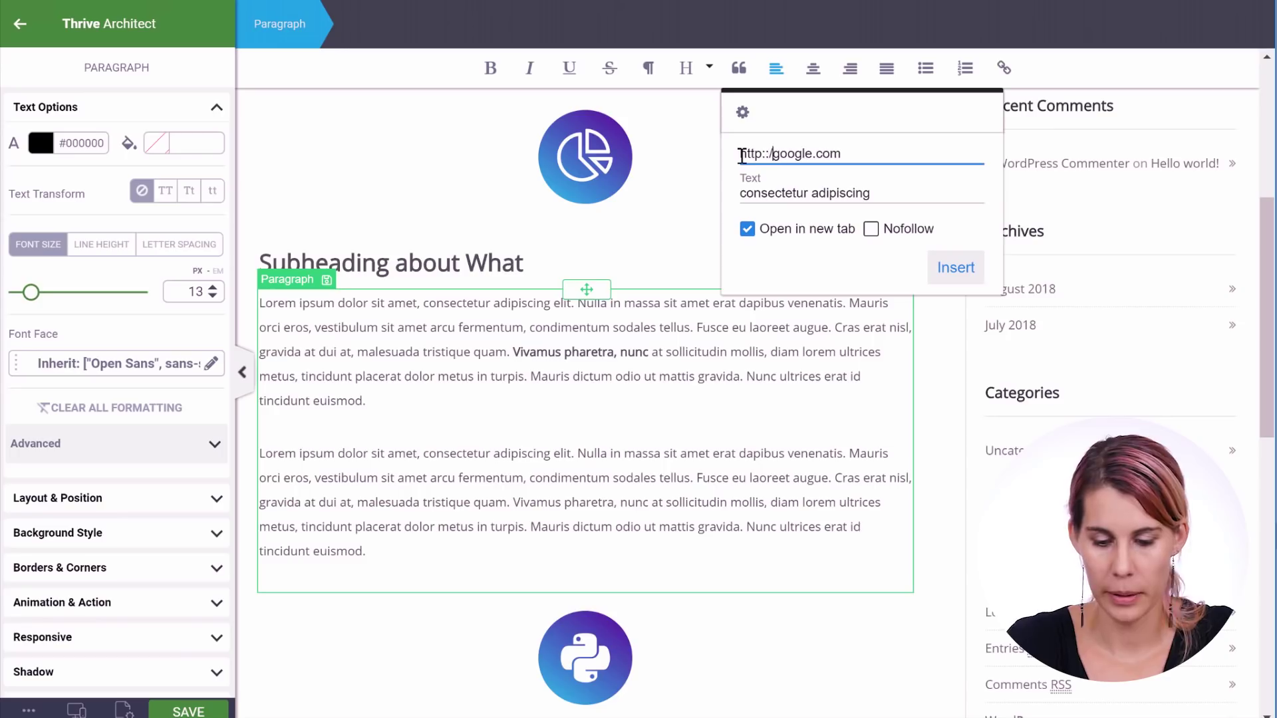
{"action": "key", "text": "BackSpace"}
{"action": "key", "text": "BackSpace"}
{"action": "type", "text": "//"}
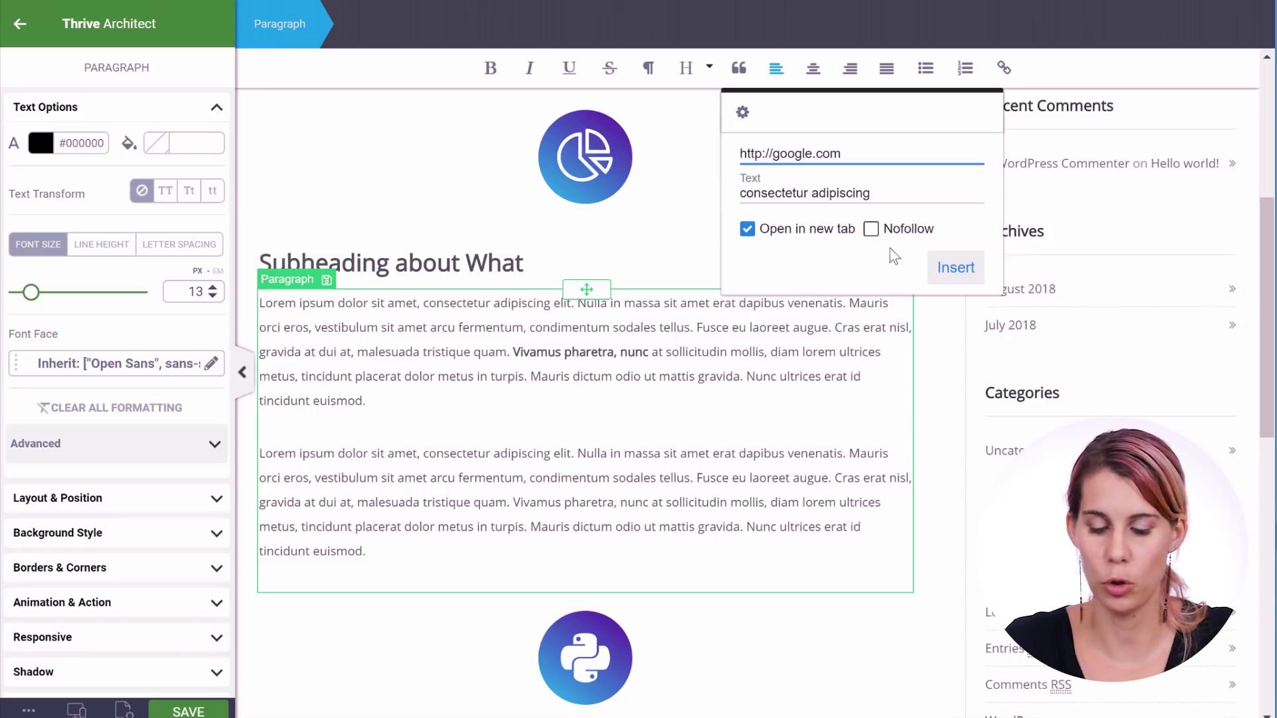
{"action": "left_click", "coordinate": [948, 272]}
{"action": "left_click", "coordinate": [955, 302]}
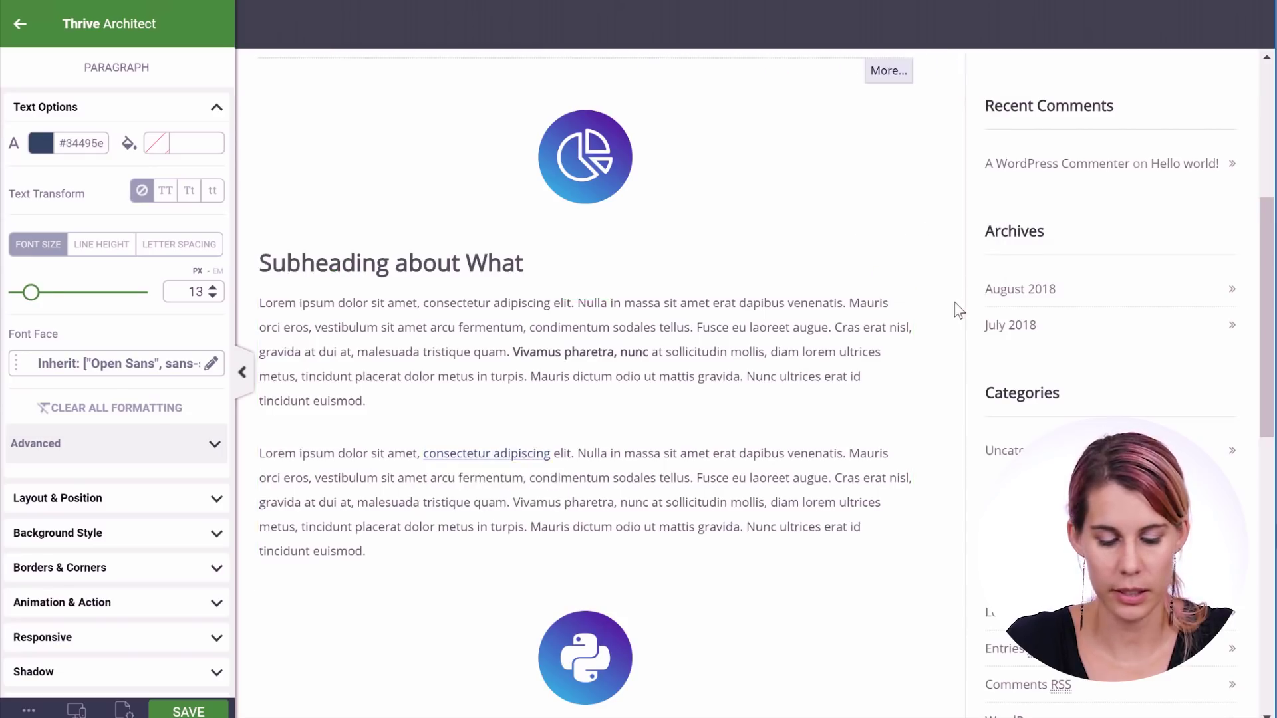
Add a heading element between the linked paragraph and the Python icon, and set its level to H3.
{"action": "scroll", "coordinate": [781, 244], "scroll_direction": "down", "scroll_amount": 2}
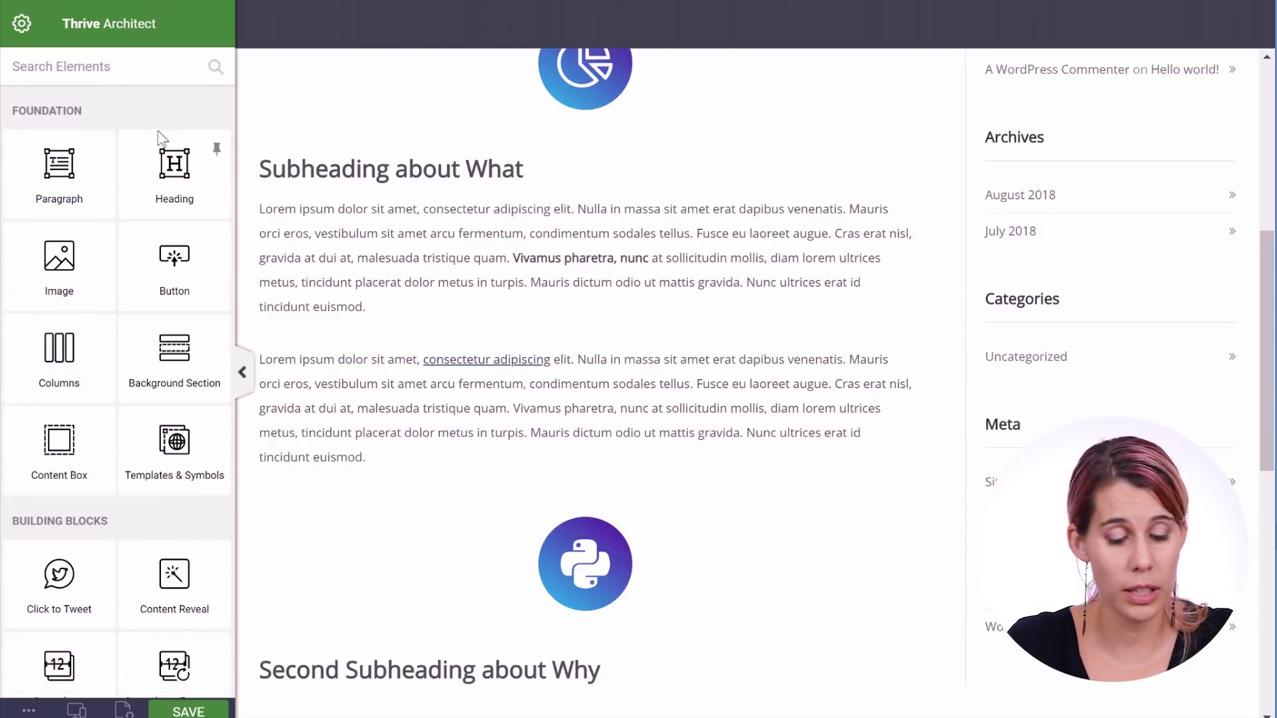
{"action": "left_click_drag", "start_coordinate": [168, 154], "coordinate": [448, 483]}
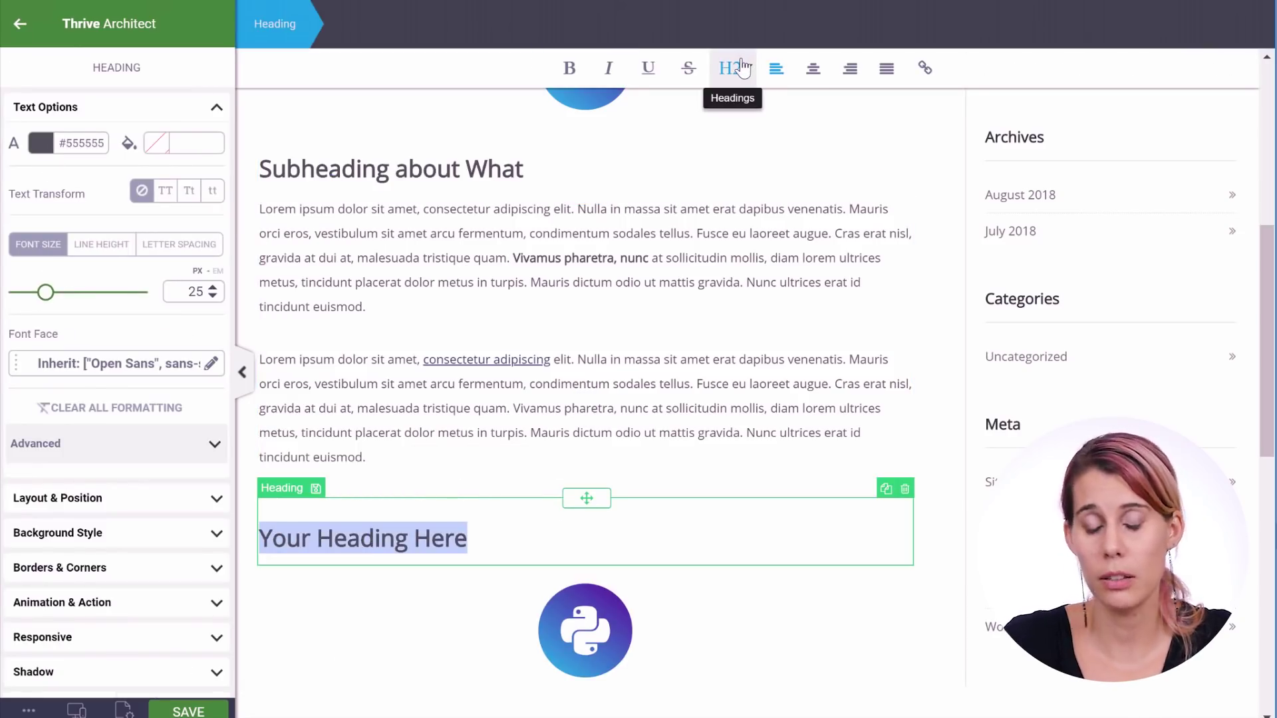
{"action": "left_click", "coordinate": [742, 67]}
{"action": "left_click", "coordinate": [765, 161]}
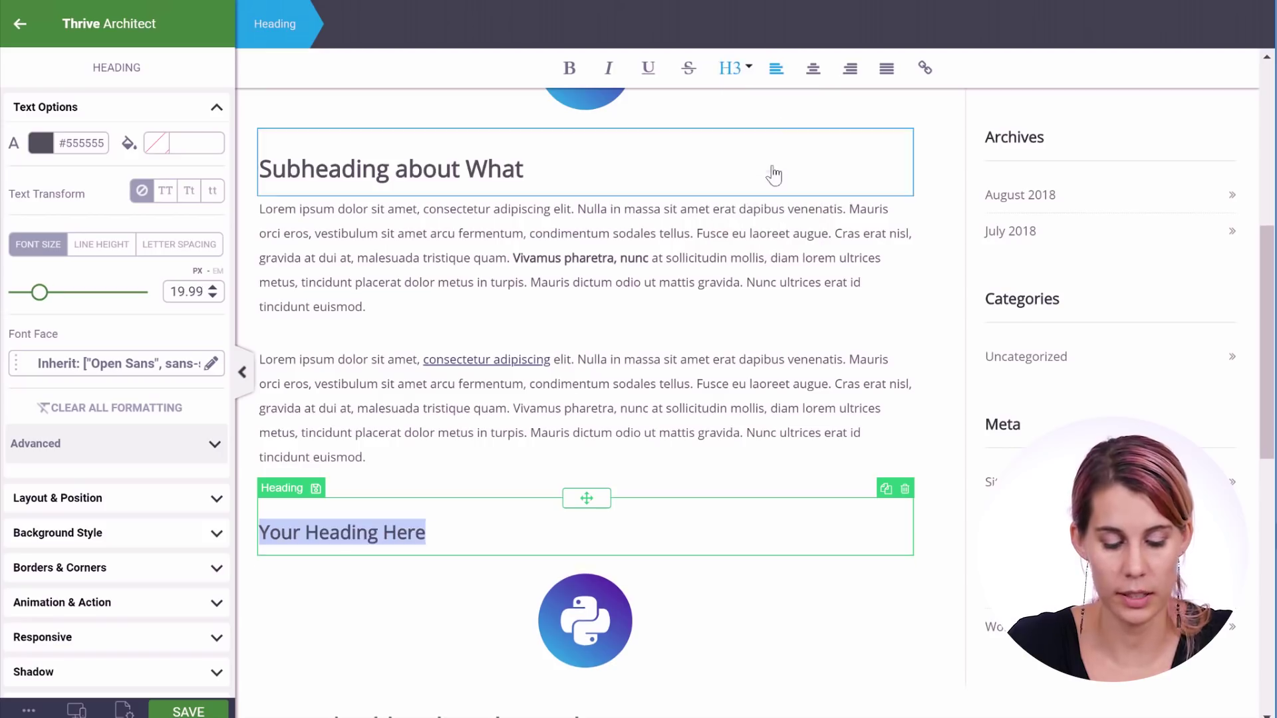
{"action": "left_click", "coordinate": [314, 577]}
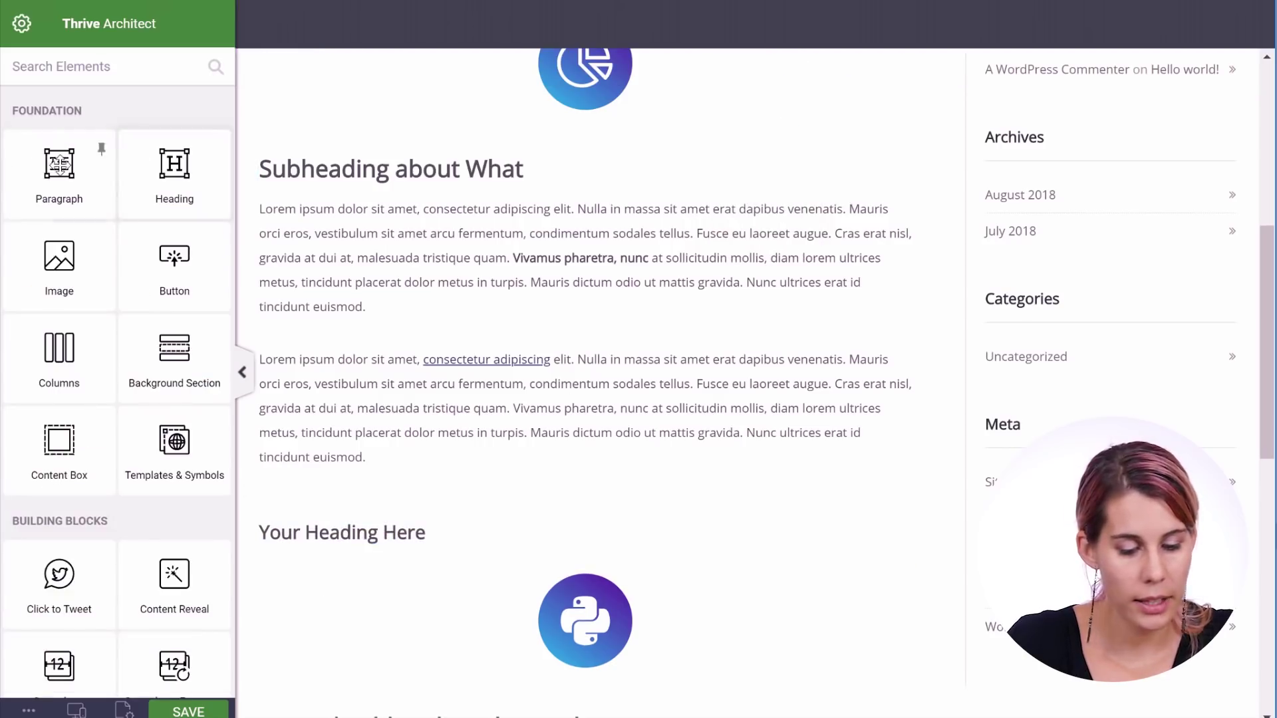
Add a paragraph directly below the H3 heading "Your Heading Here" and fill it with Lorem ipsum placeholder text.
{"action": "left_click_drag", "start_coordinate": [63, 167], "coordinate": [444, 537]}
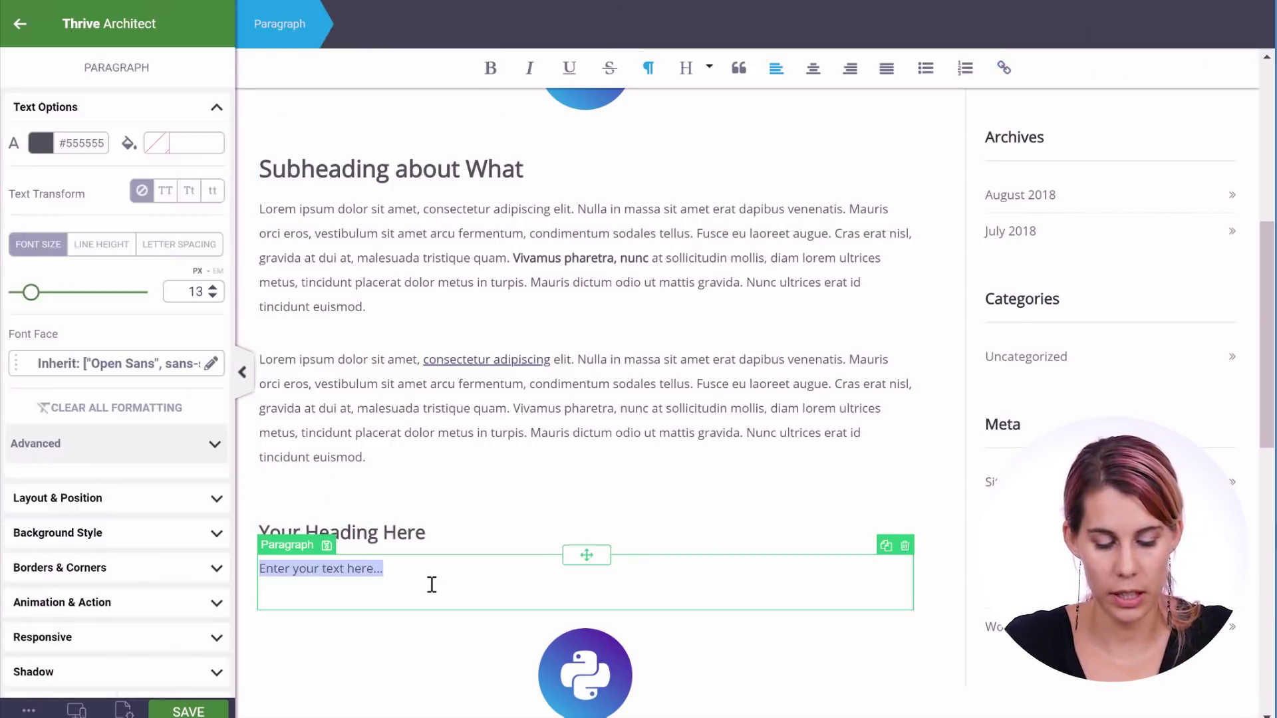
{"action": "type", "text": "Lorem ipsum dolor sit amet, consectetur adipiscing elit. Nulla in massa sit amet erat dapibus venenatis. Mauris orci eros, vestibulum sit amet arcu fermentum, condimentum sodales tellus. Fusce eu laoreet augue. Cras erat nisl, gravida at dui at, malesuada tristique quam. Vivamus pharetra, nunc at sollicitudin mollis, diam lorem ultrices metus, tincidunt placerat dolor metus in turpis. Mauris dictum odio ut mattis gravida. Nunc ultrices erat id tincidunt euismod."}
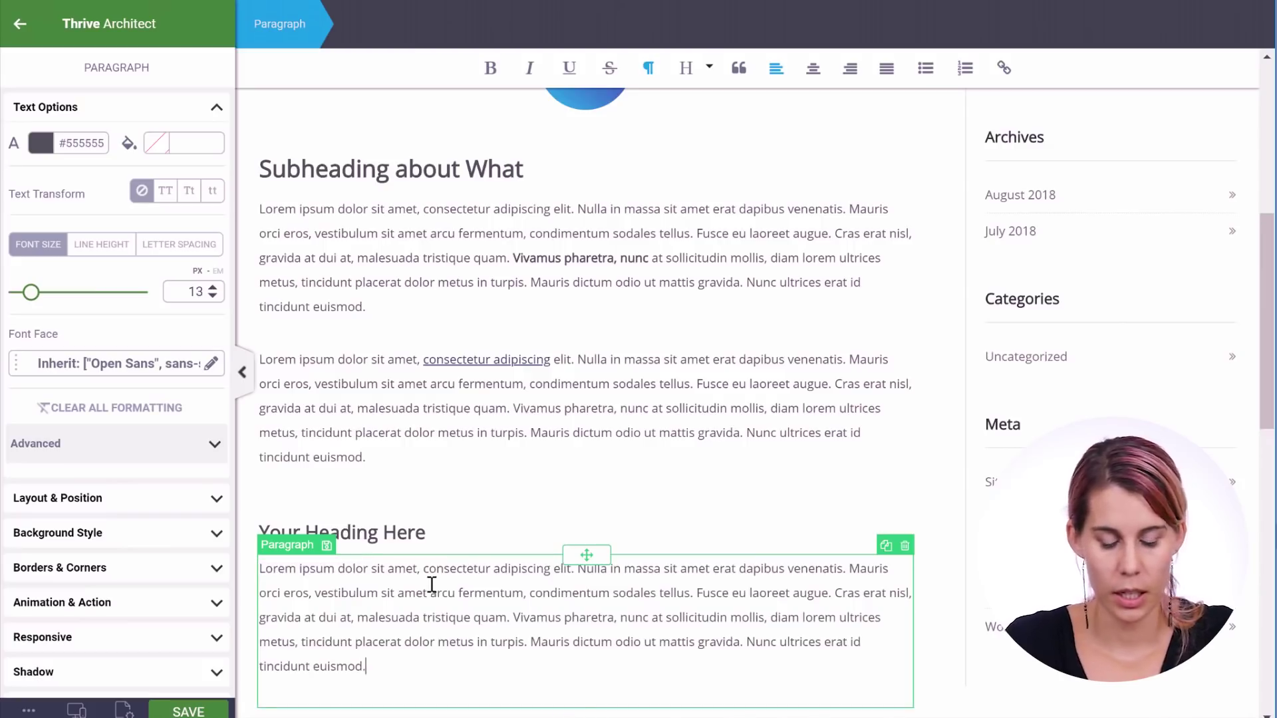
{"action": "left_click", "coordinate": [943, 529]}
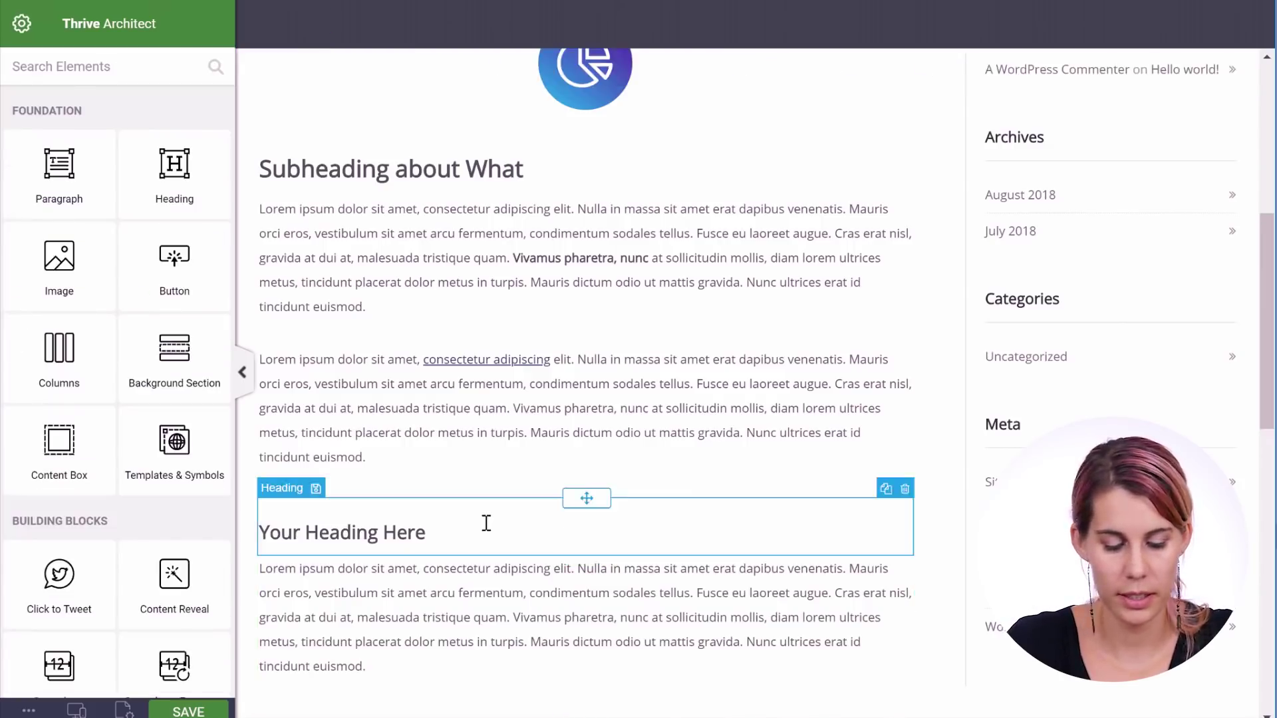
Insert the media library image Screenshot_26.png at Medium size, 300 × 174, between the last Lorem ipsum paragraph and the Python icon.
{"action": "scroll", "coordinate": [485, 521], "scroll_direction": "down", "scroll_amount": 4}
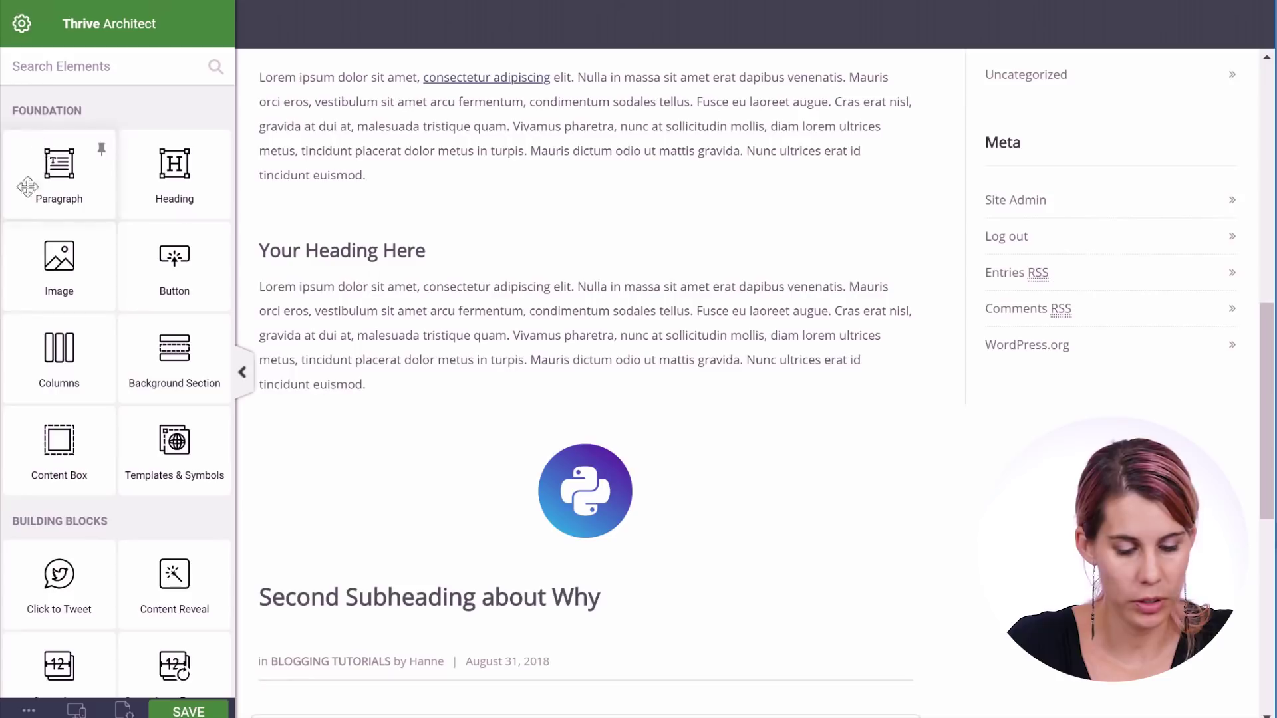
{"action": "left_click_drag", "start_coordinate": [66, 256], "coordinate": [649, 414]}
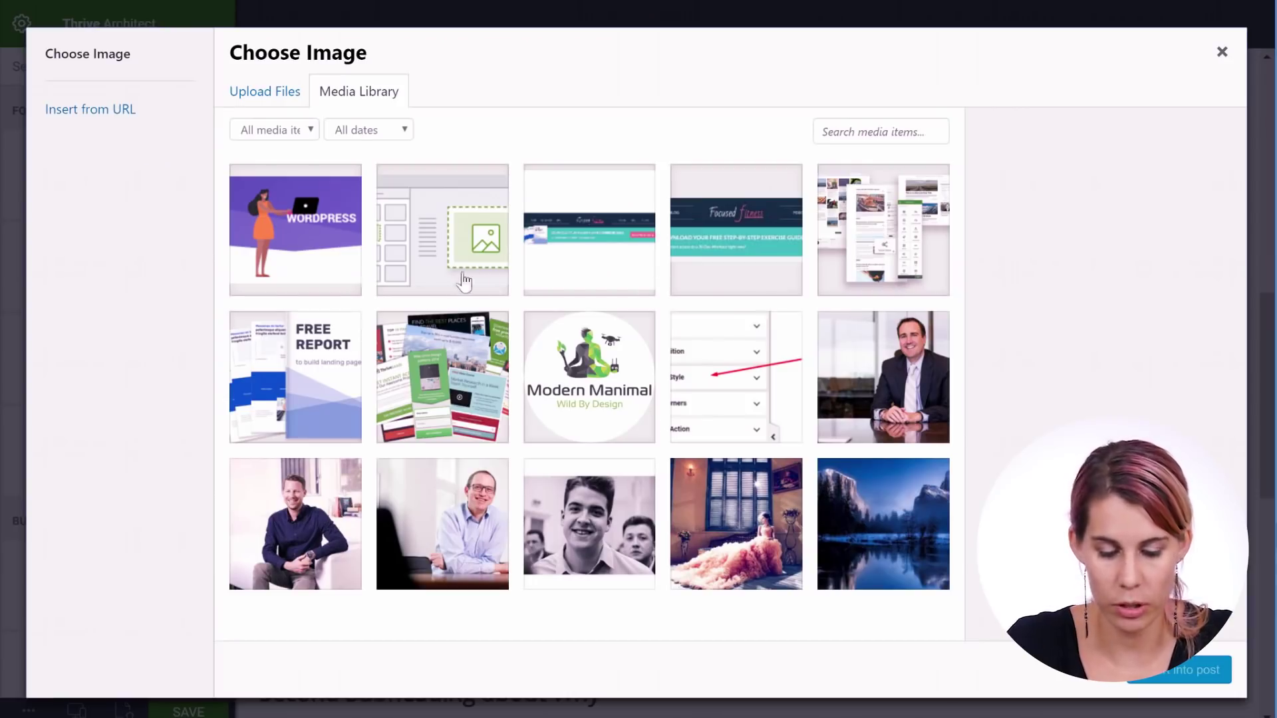
{"action": "left_click", "coordinate": [770, 390]}
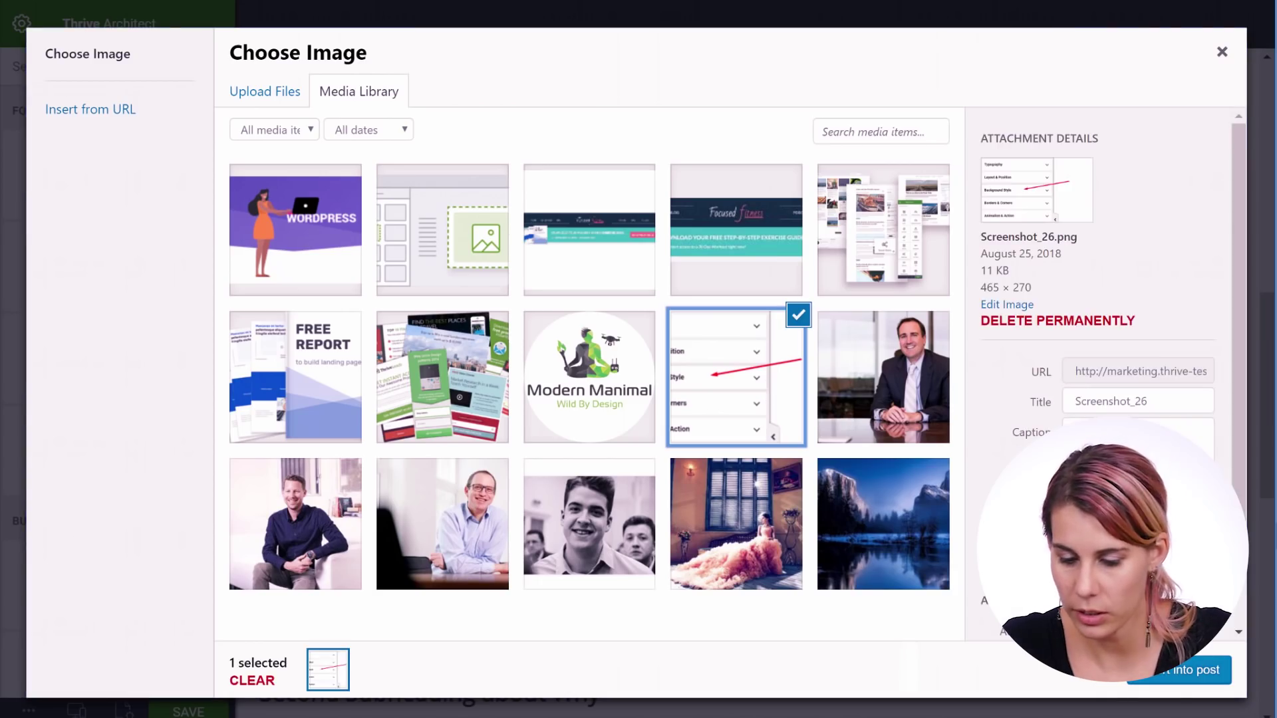
{"action": "left_click_drag", "start_coordinate": [1238, 529], "coordinate": [1242, 607]}
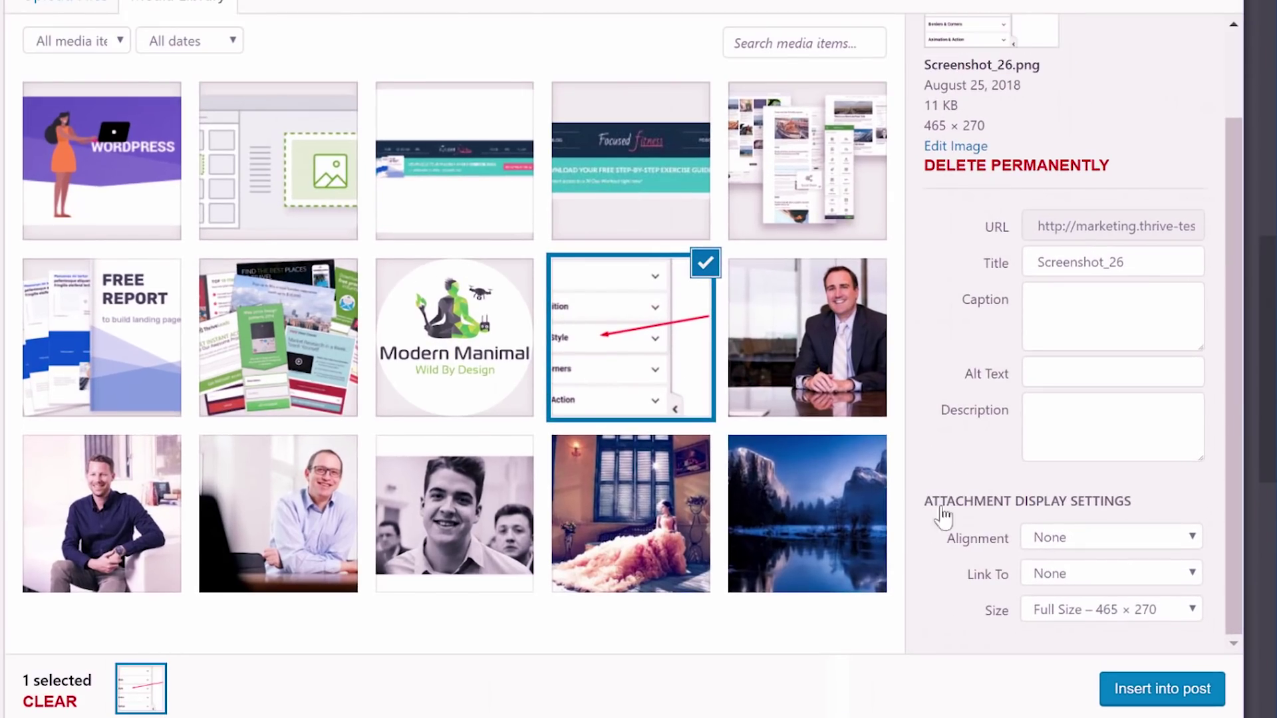
{"action": "left_click", "coordinate": [1176, 608]}
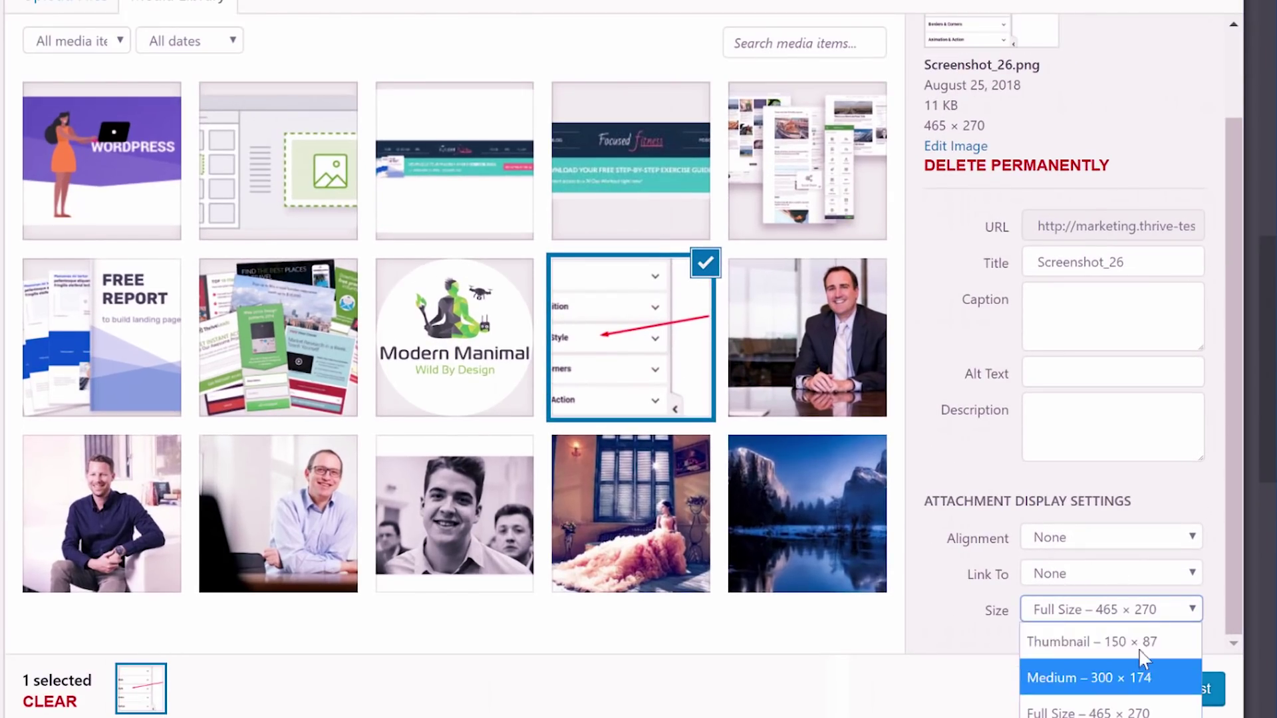
{"action": "left_click", "coordinate": [1105, 668]}
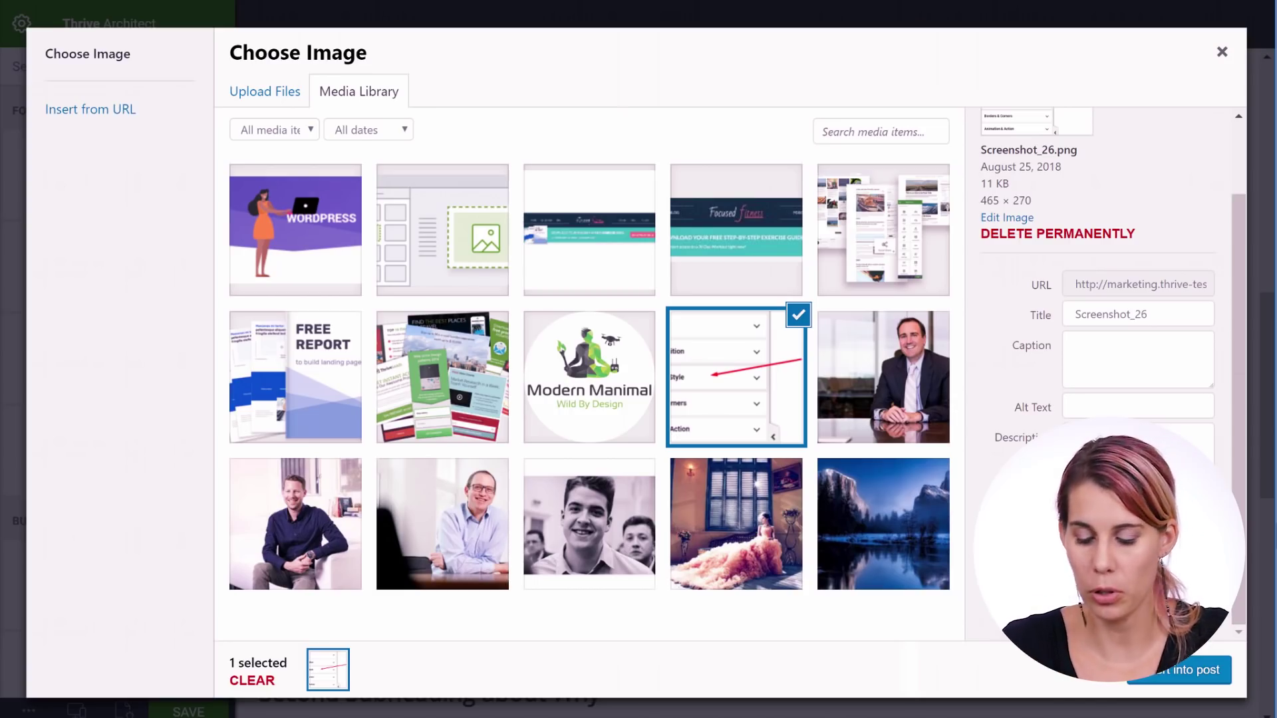
{"action": "left_click", "coordinate": [1197, 670]}
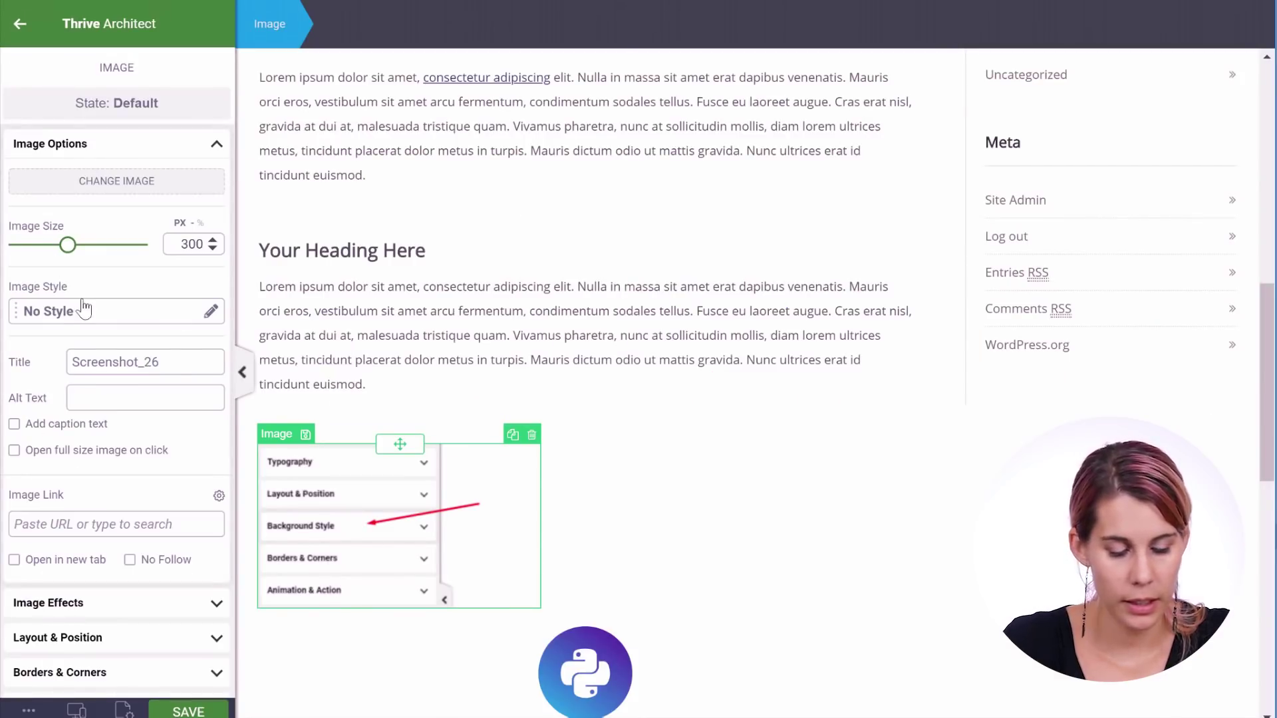
Set the inserted screenshot image's alignment to center.
{"action": "scroll", "coordinate": [83, 303], "scroll_direction": "down", "scroll_amount": 2}
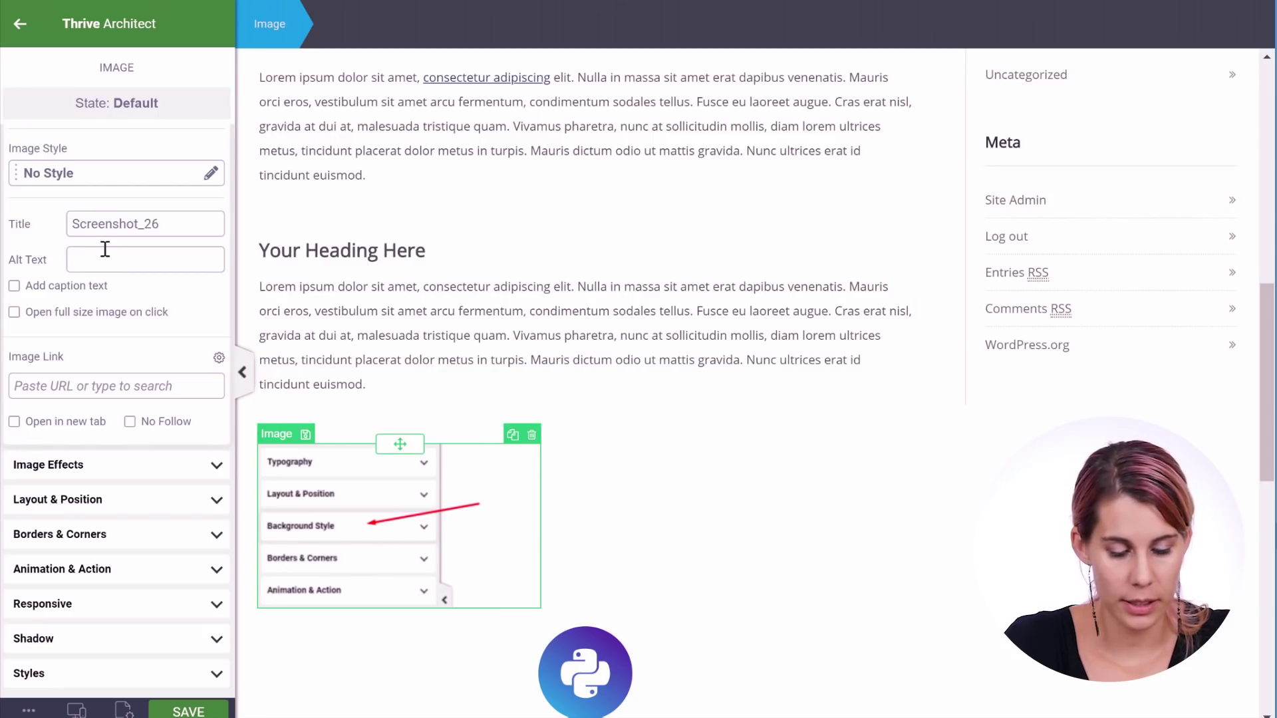
{"action": "left_click", "coordinate": [125, 497]}
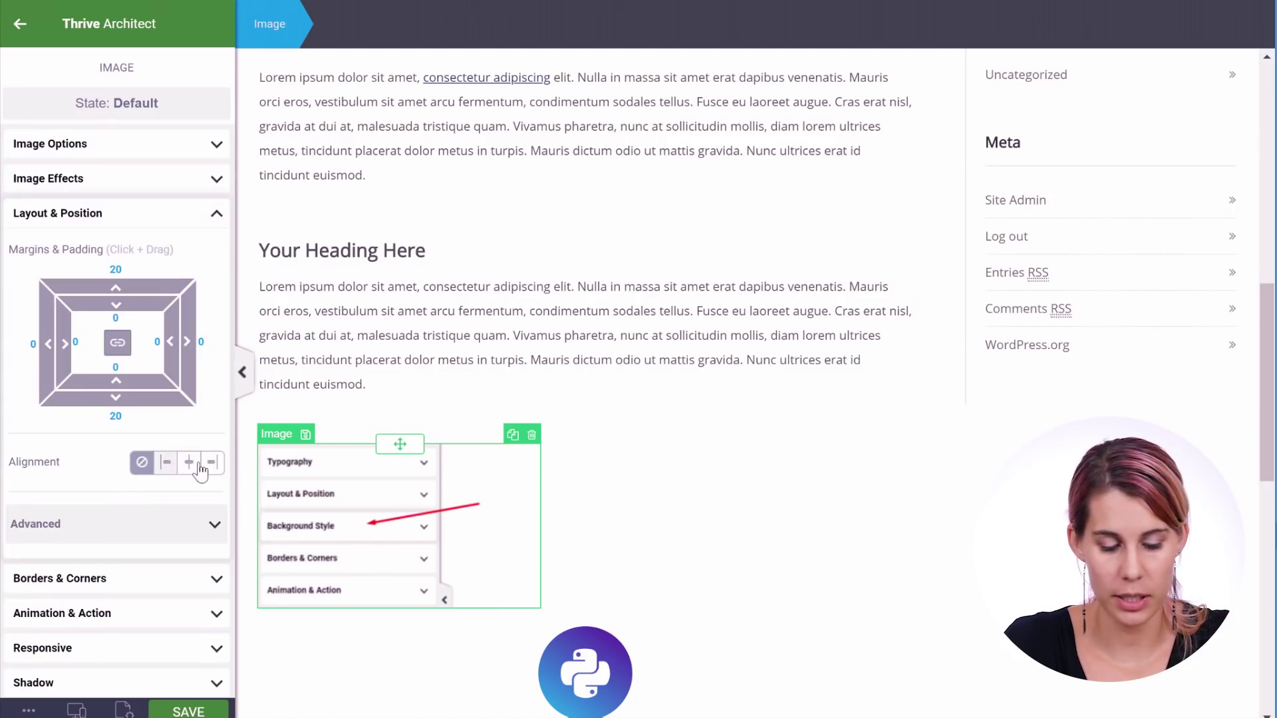
{"action": "left_click", "coordinate": [190, 463]}
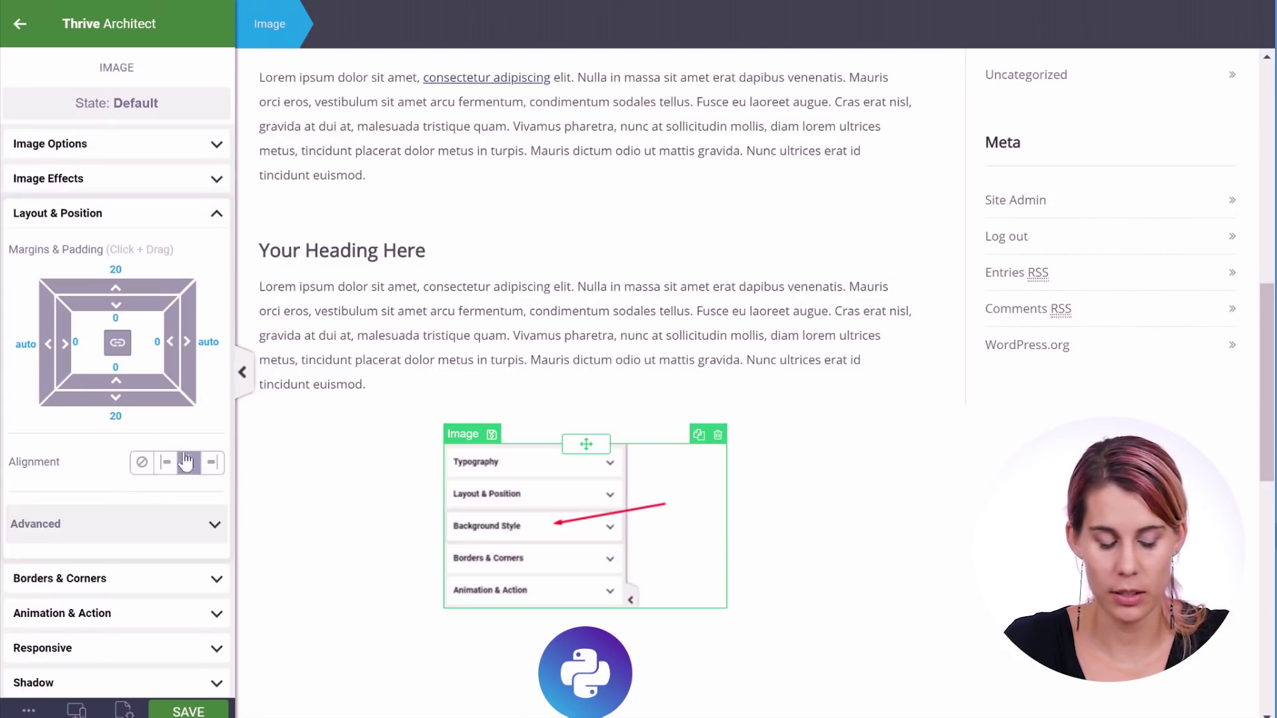
Enable caption text for the centered screenshot image in its image options.
{"action": "left_click", "coordinate": [109, 152]}
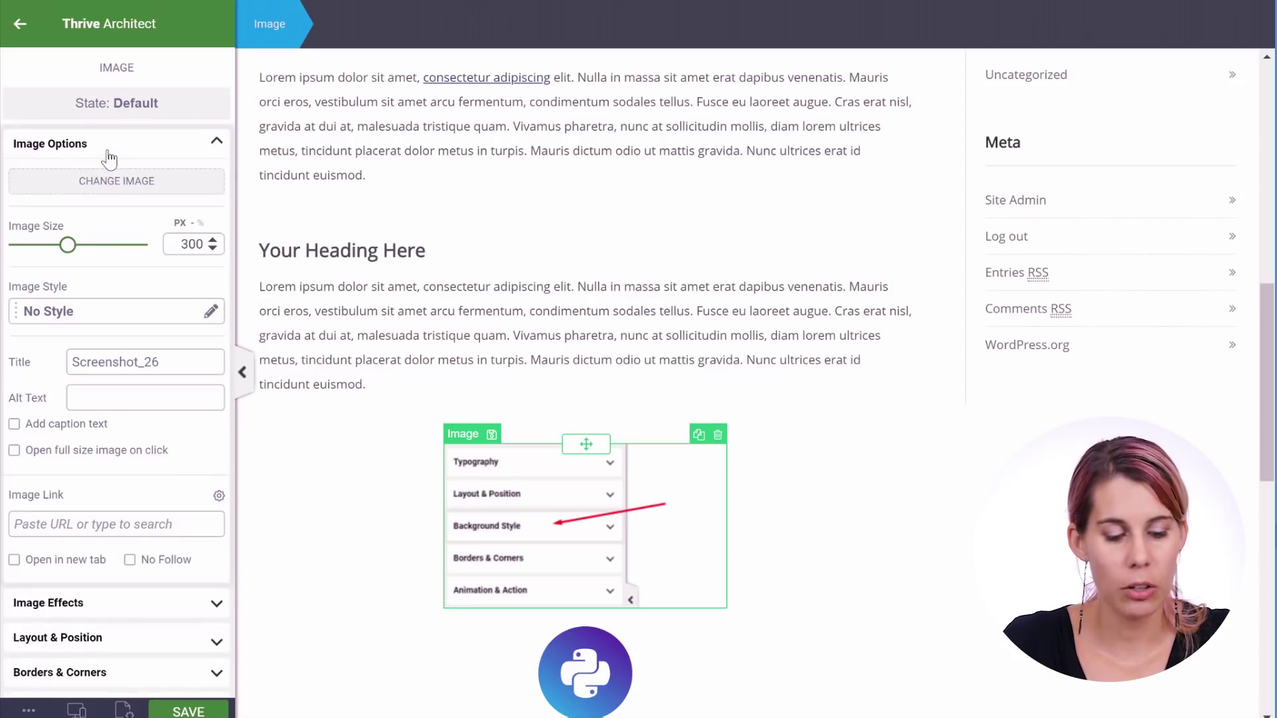
{"action": "left_click", "coordinate": [15, 426]}
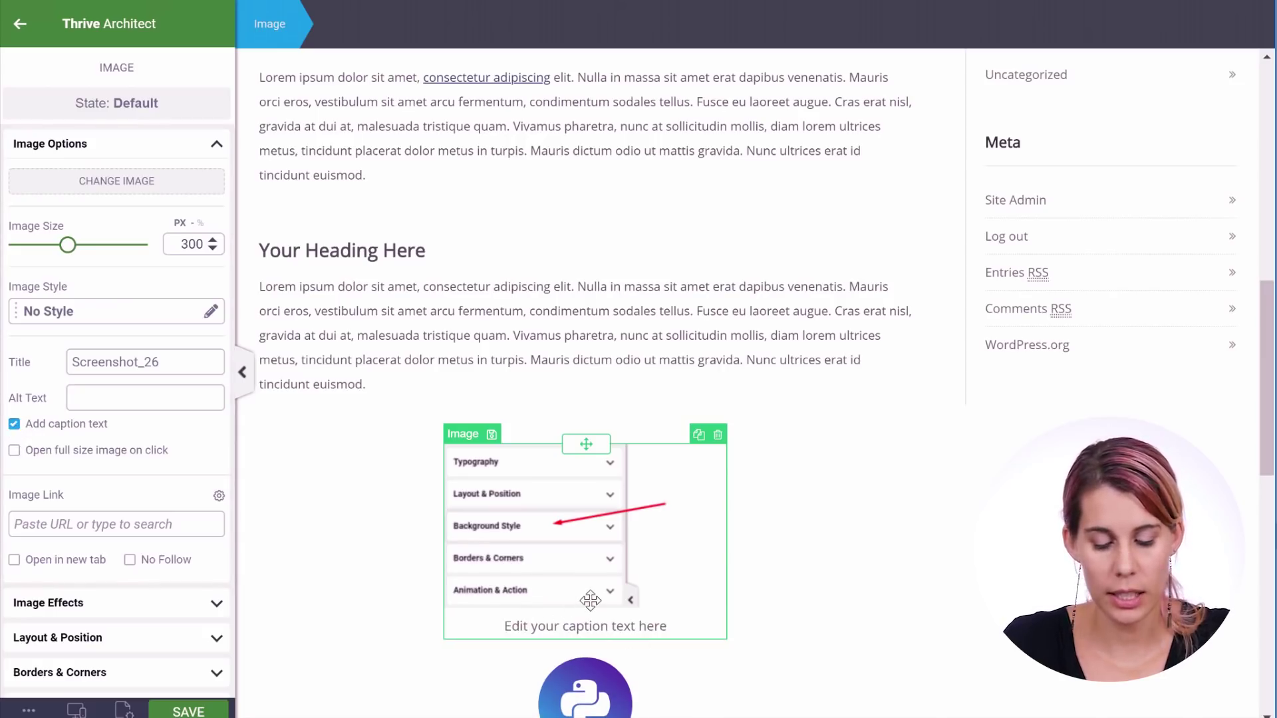
{"action": "scroll", "coordinate": [590, 601], "scroll_direction": "down", "scroll_amount": 4}
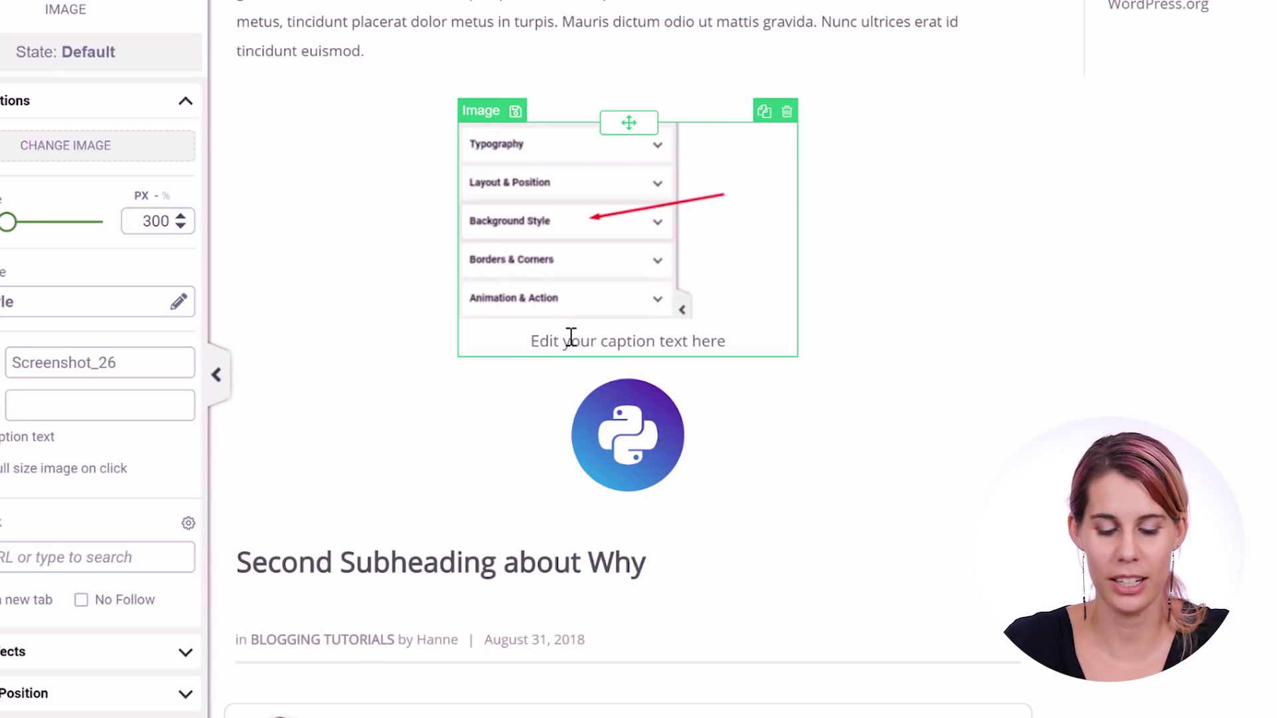
Replace the centered screenshot image's placeholder caption with "Add caption text here".
{"action": "left_click", "coordinate": [753, 336]}
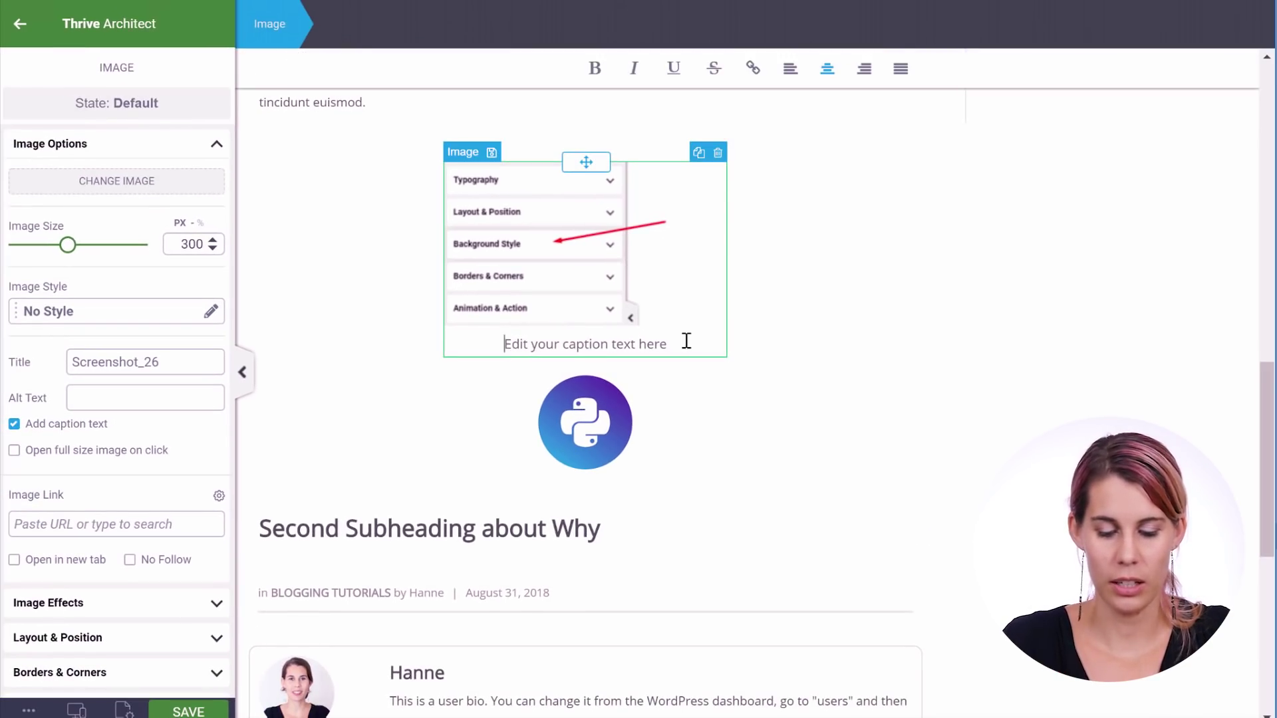
{"action": "left_click", "coordinate": [667, 342]}
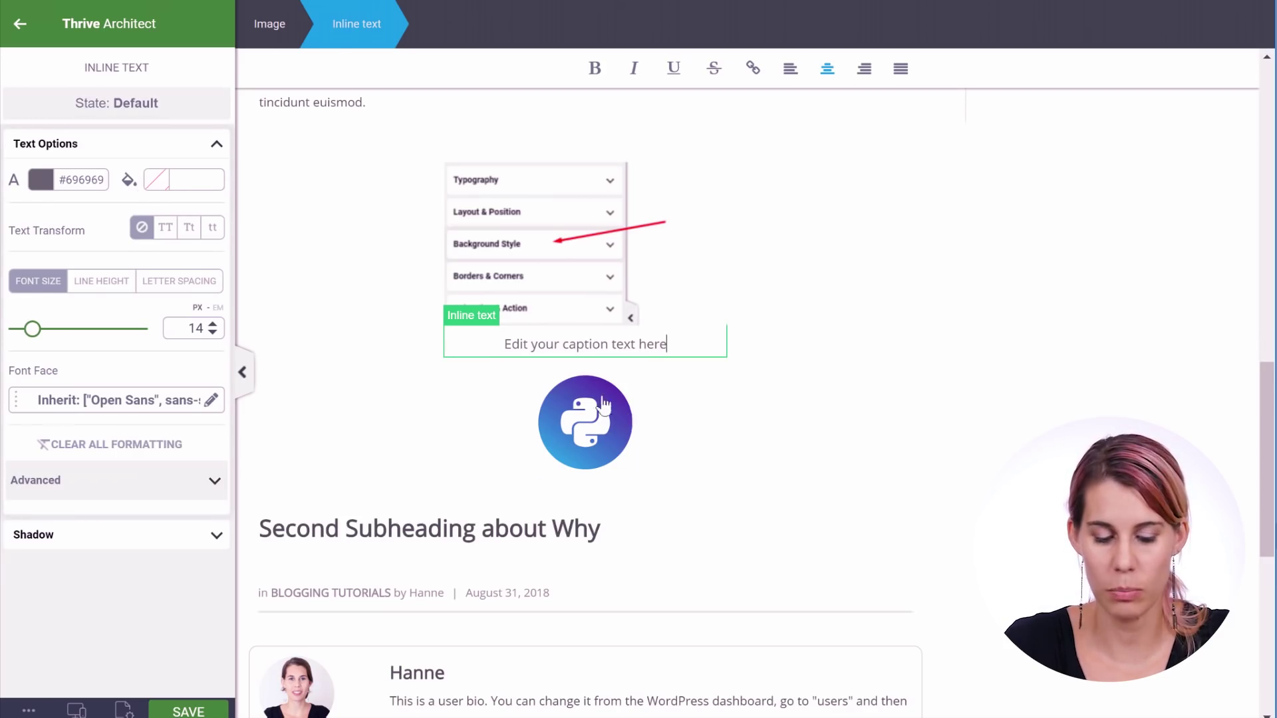
{"action": "left_click_drag", "start_coordinate": [505, 343], "coordinate": [670, 343]}
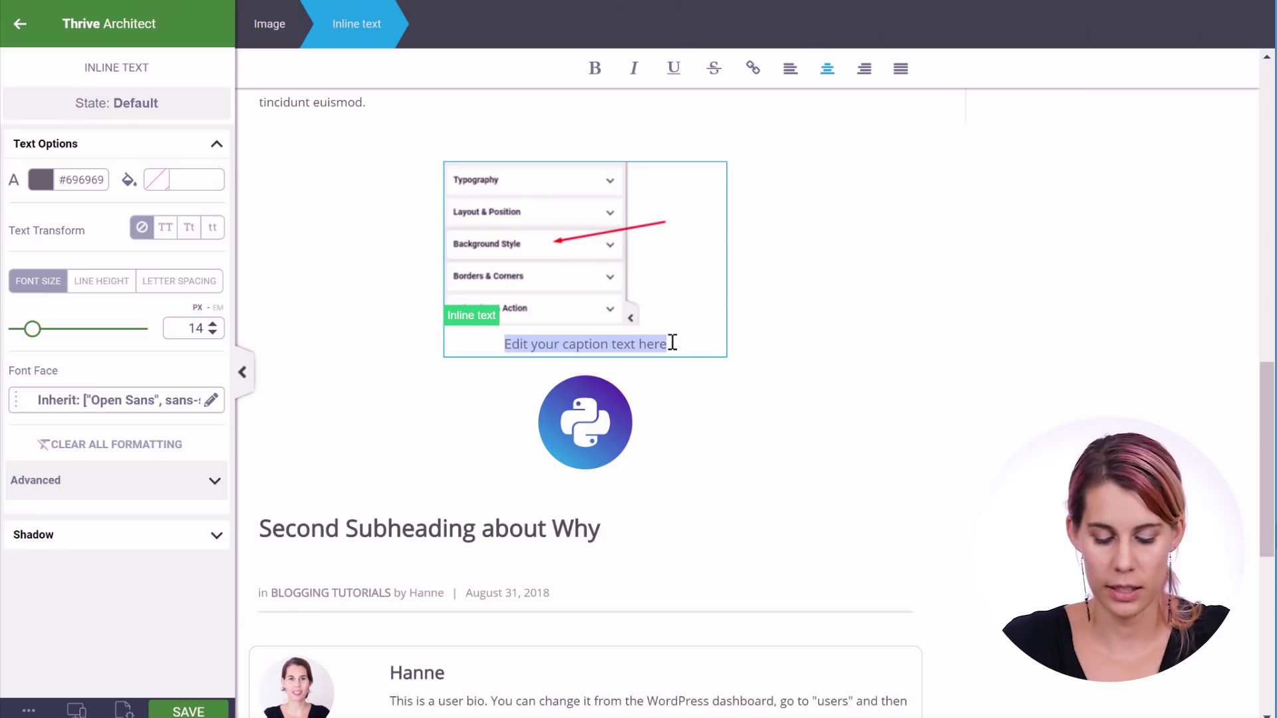
{"action": "type", "text": "Add caption text here"}
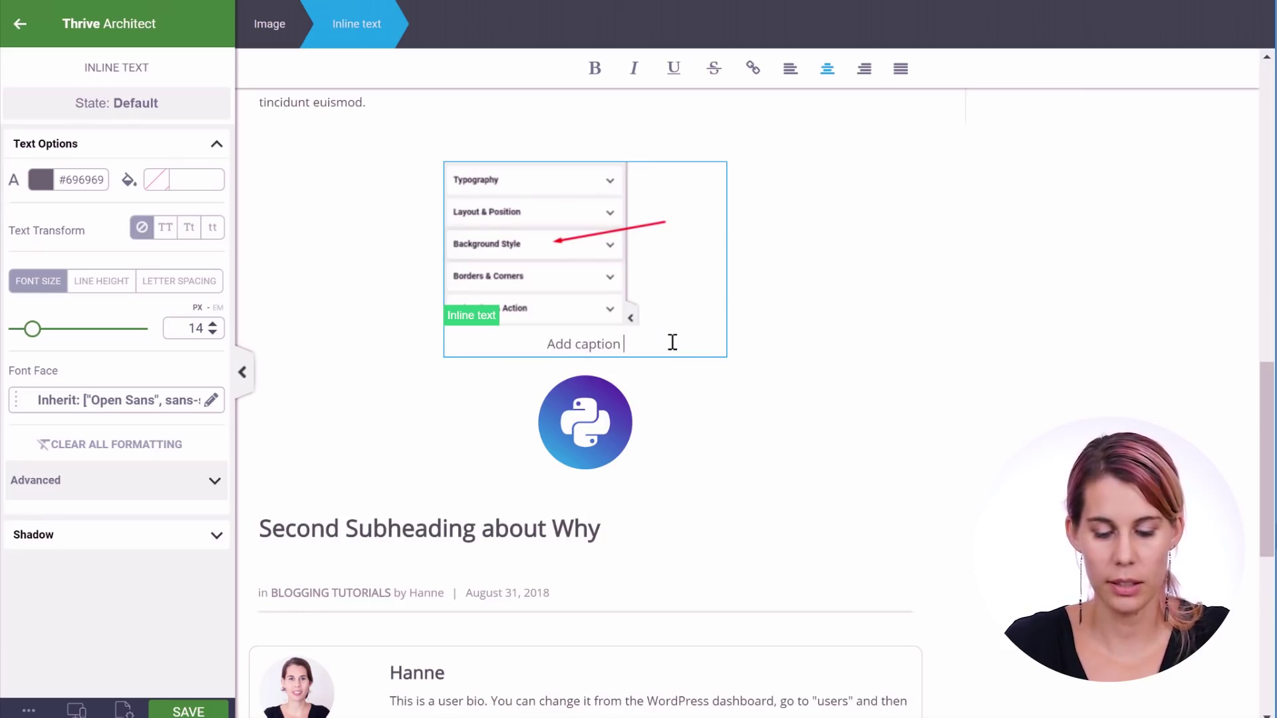
{"action": "left_click", "coordinate": [826, 234]}
Duplicate the Lorem ipsum paragraph under "Your Heading Here" and move the copy below the captioned image.
{"action": "scroll", "coordinate": [826, 234], "scroll_direction": "up", "scroll_amount": 3}
{"action": "left_click", "coordinate": [886, 171]}
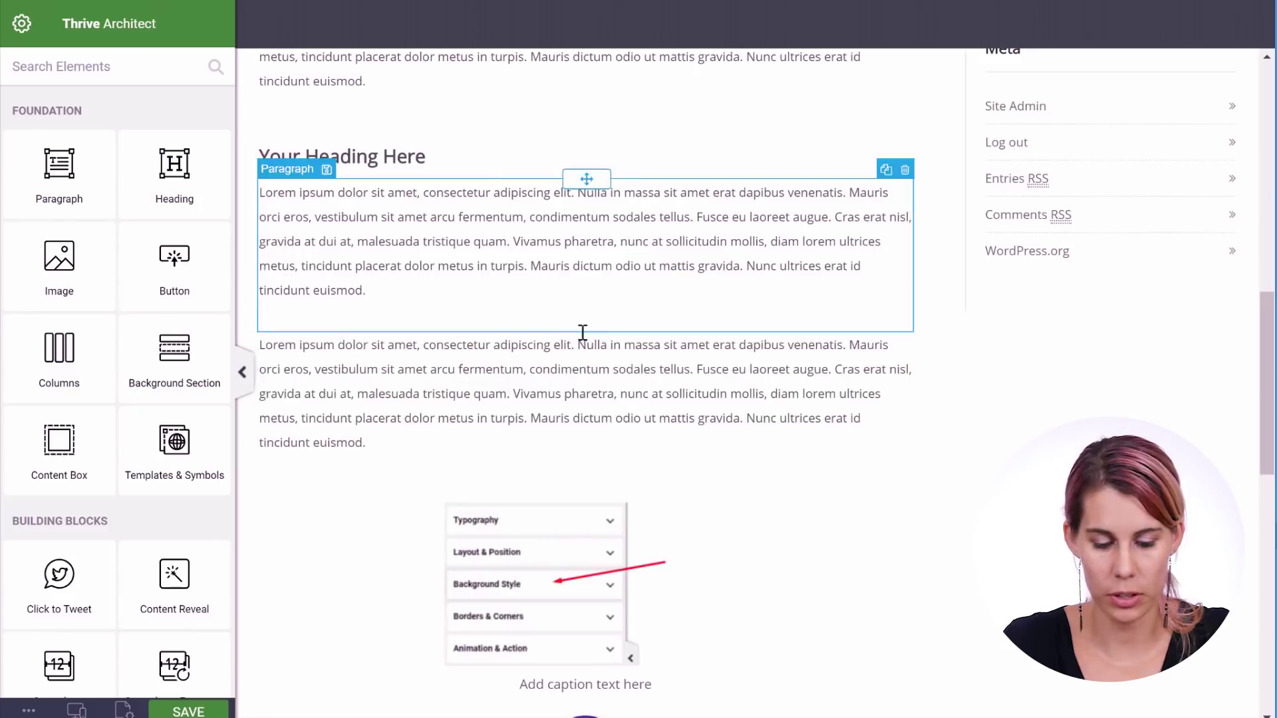
{"action": "left_click_drag", "start_coordinate": [587, 331], "coordinate": [570, 691]}
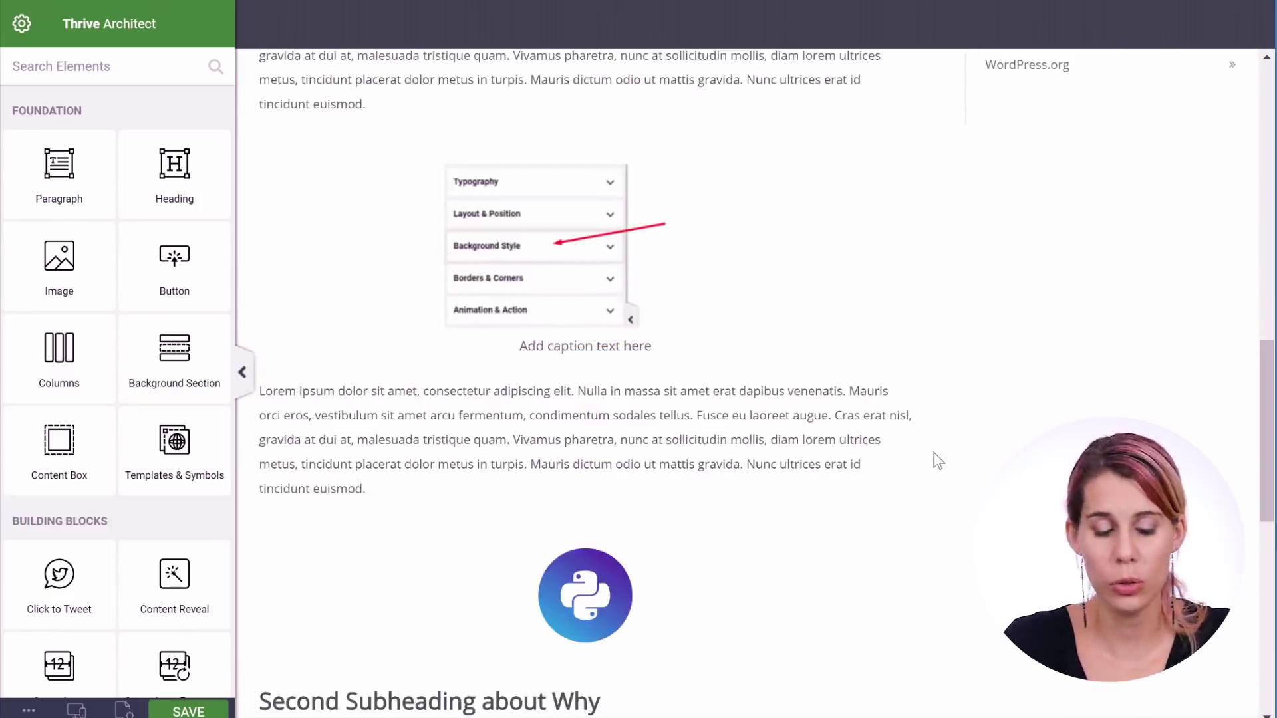
Review the post's paragraphs and captioned image, and save all changes.
{"action": "scroll", "coordinate": [931, 448], "scroll_direction": "up", "scroll_amount": 7}
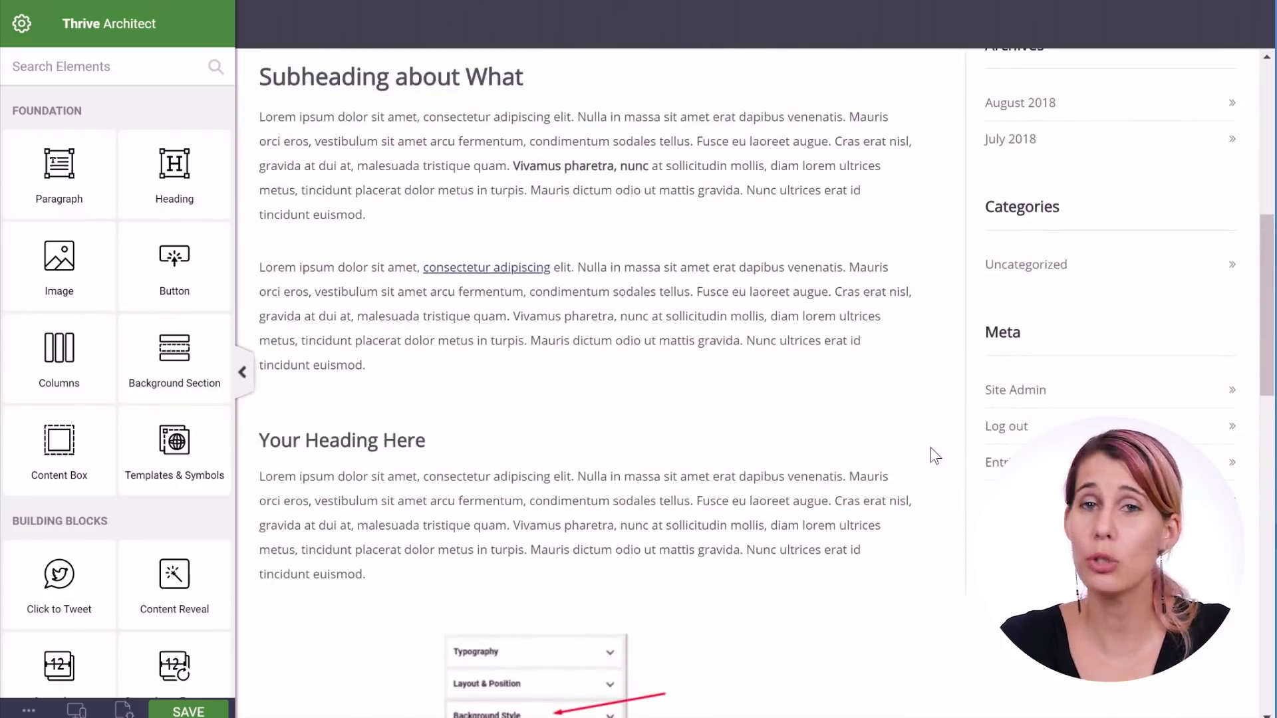
{"action": "scroll", "coordinate": [931, 448], "scroll_direction": "down", "scroll_amount": 4}
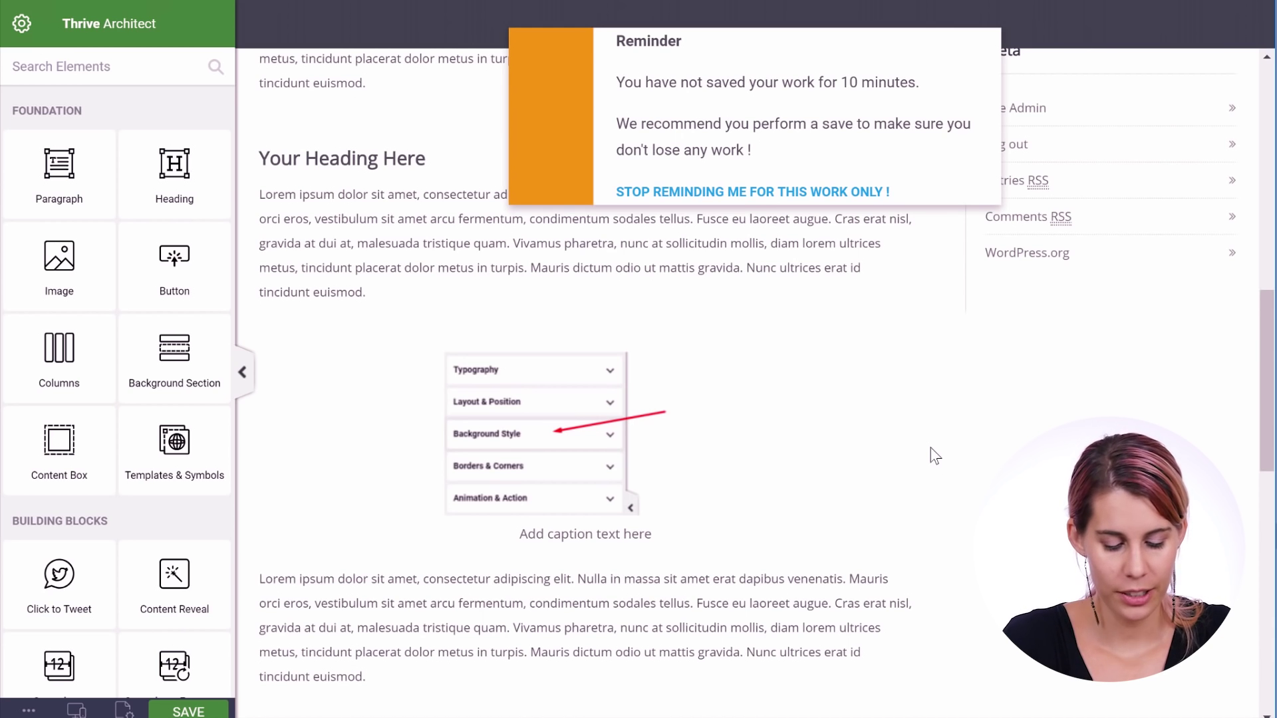
{"action": "key", "text": "ctrl+s"}
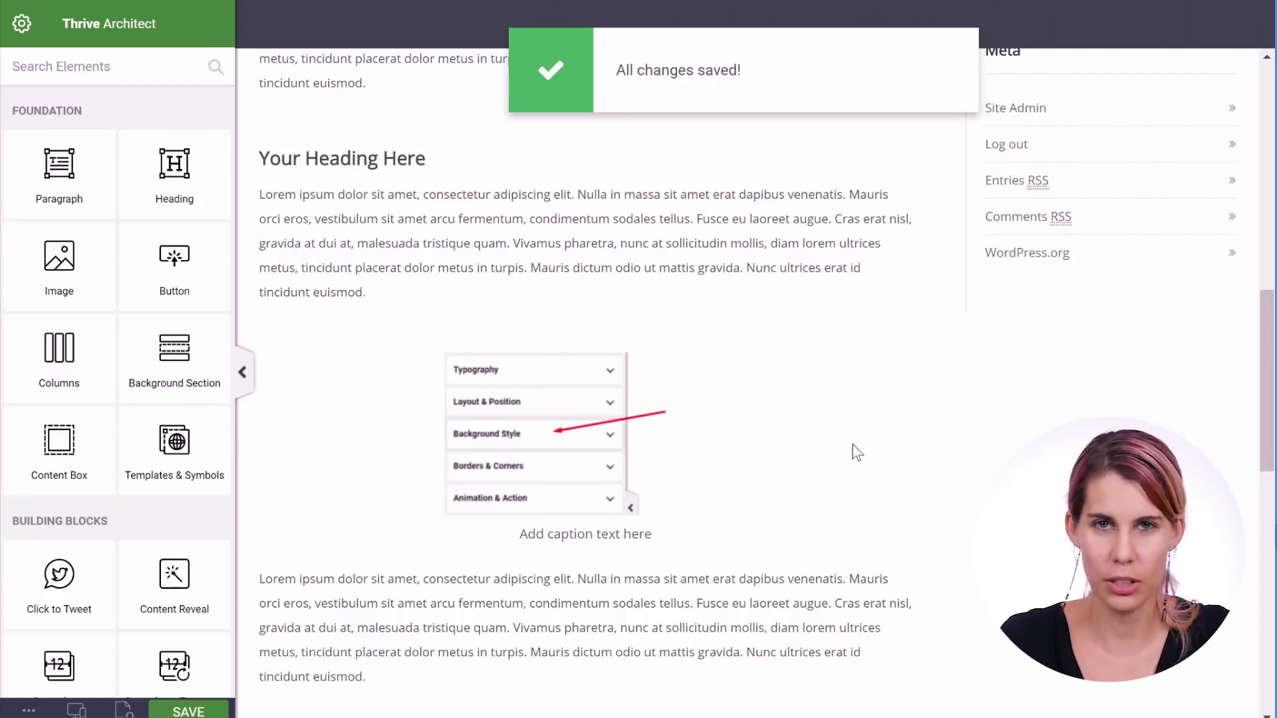
Insert a Styled Box with the Tutorial 1 template between the last Lorem ipsum paragraph and the Python icon.
{"action": "scroll", "coordinate": [758, 365], "scroll_direction": "down", "scroll_amount": 2}
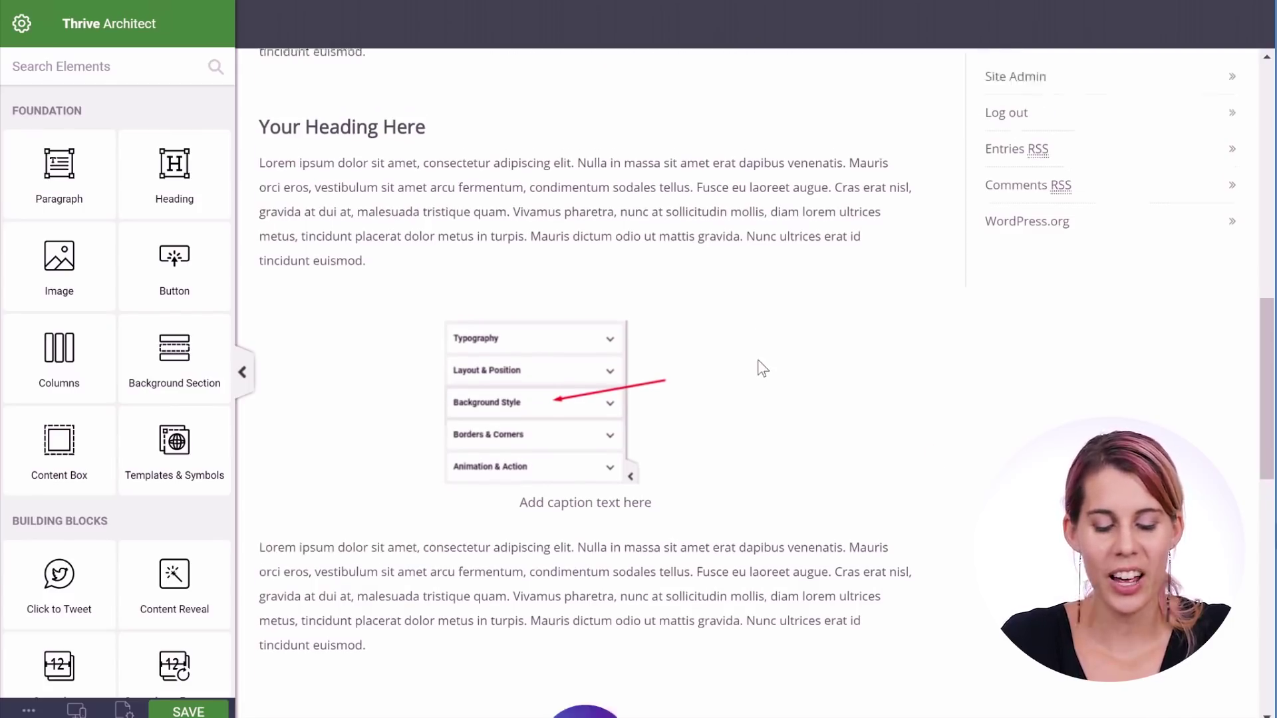
{"action": "scroll", "coordinate": [762, 367], "scroll_direction": "down", "scroll_amount": 2}
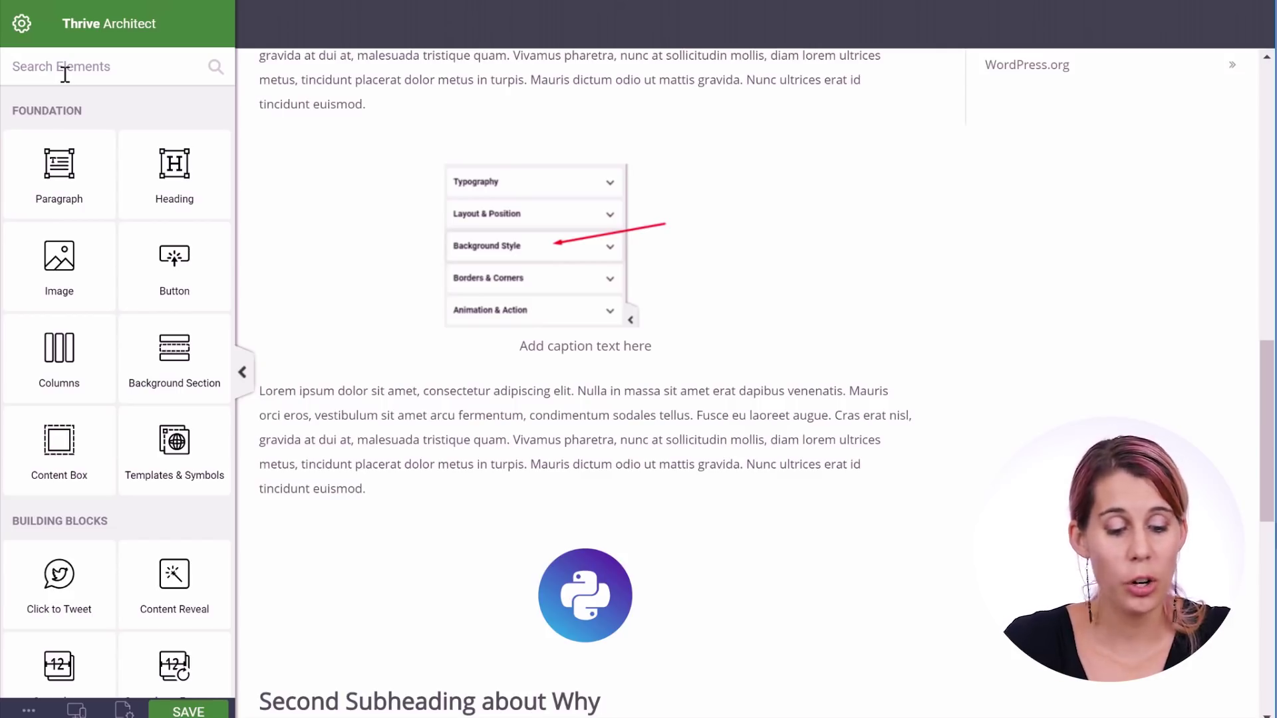
{"action": "type", "text": "sty"}
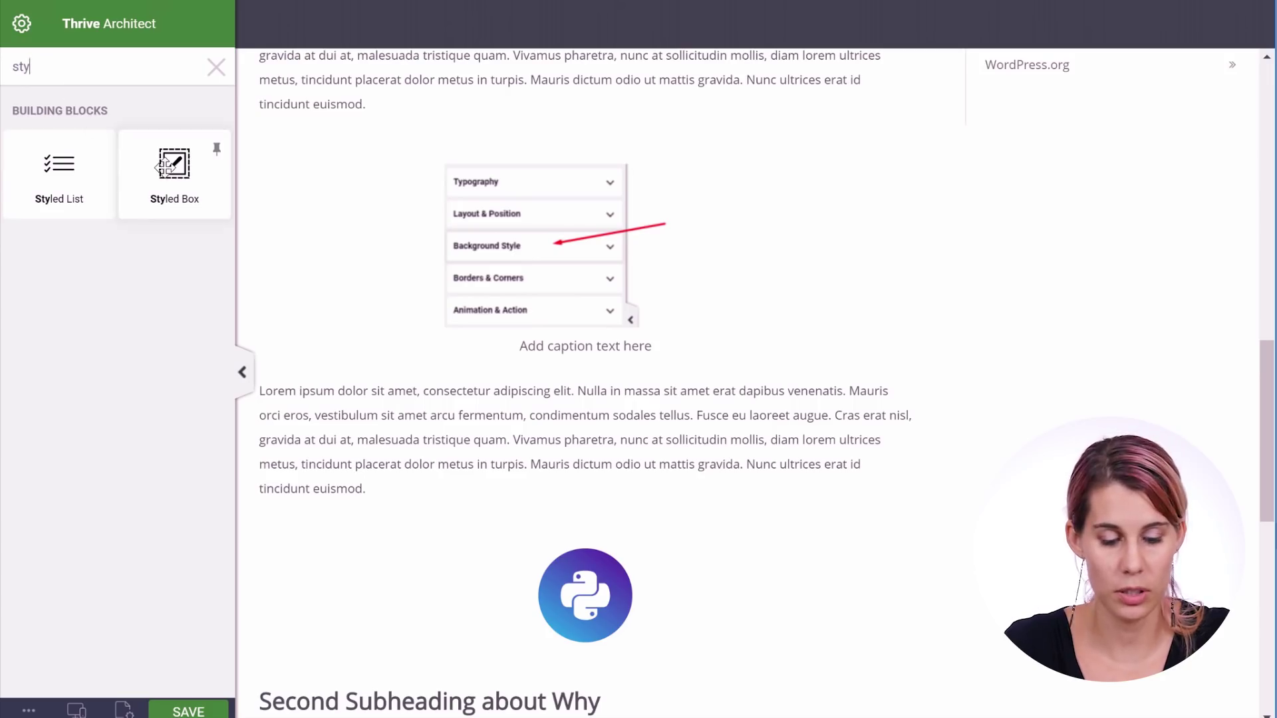
{"action": "left_click_drag", "start_coordinate": [164, 166], "coordinate": [502, 535]}
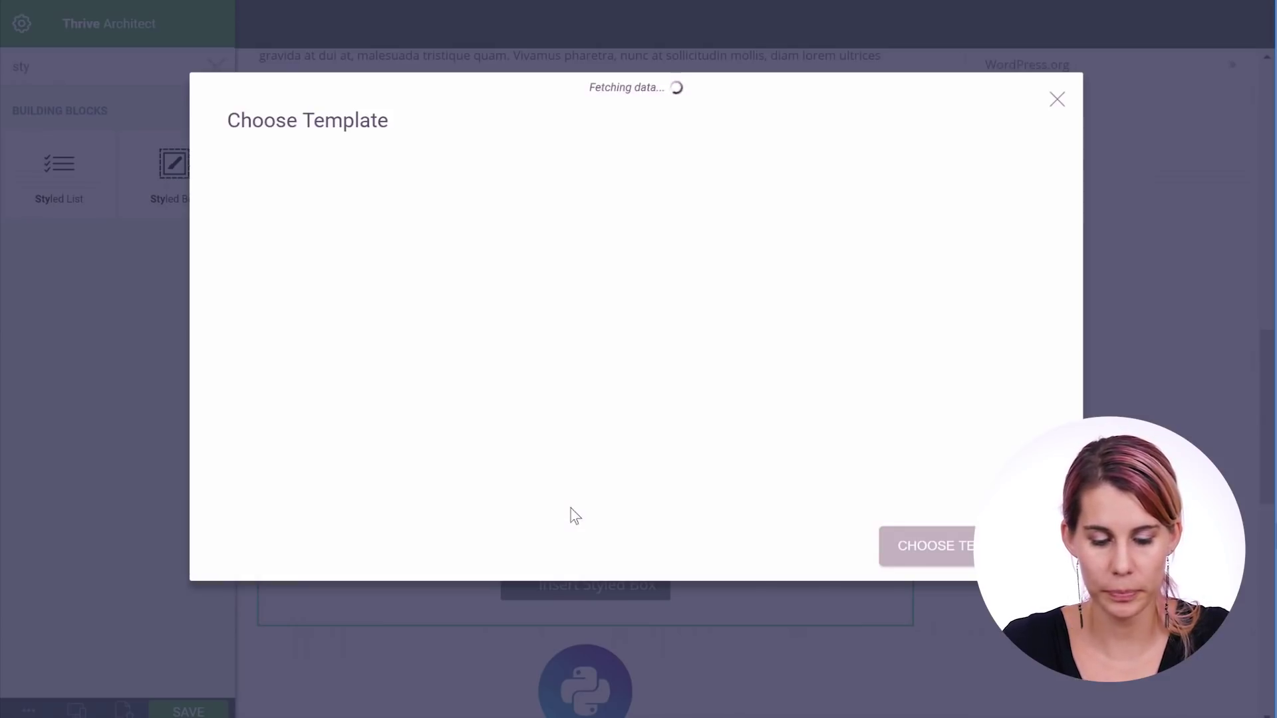
{"action": "scroll", "coordinate": [675, 295], "scroll_direction": "down", "scroll_amount": 2}
{"action": "scroll", "coordinate": [675, 293], "scroll_direction": "down", "scroll_amount": 10}
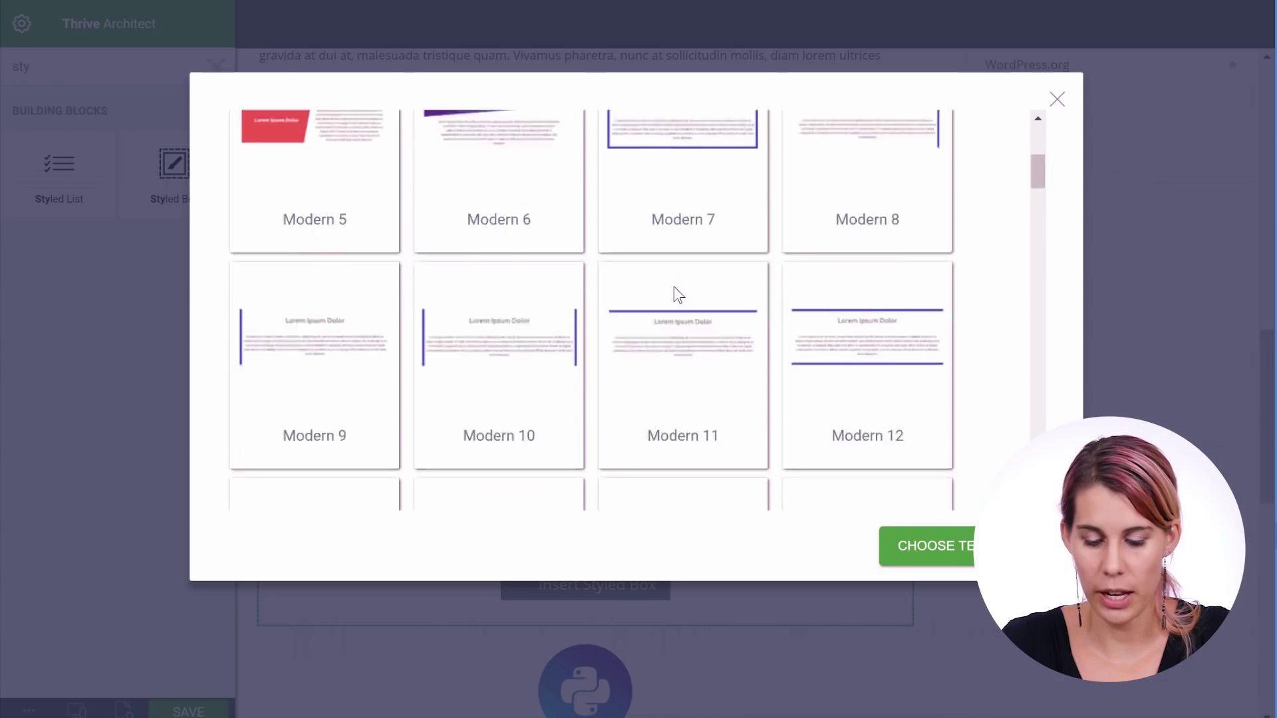
{"action": "scroll", "coordinate": [675, 294], "scroll_direction": "down", "scroll_amount": 15}
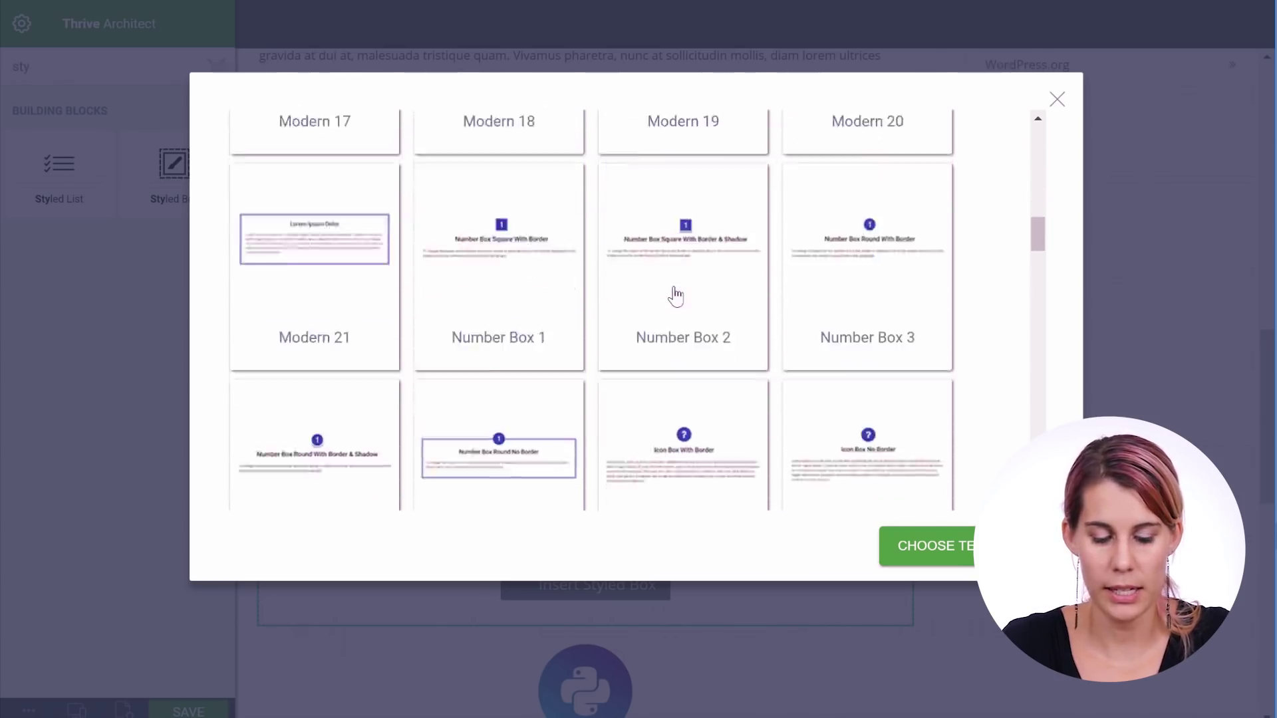
{"action": "scroll", "coordinate": [675, 295], "scroll_direction": "down", "scroll_amount": 2}
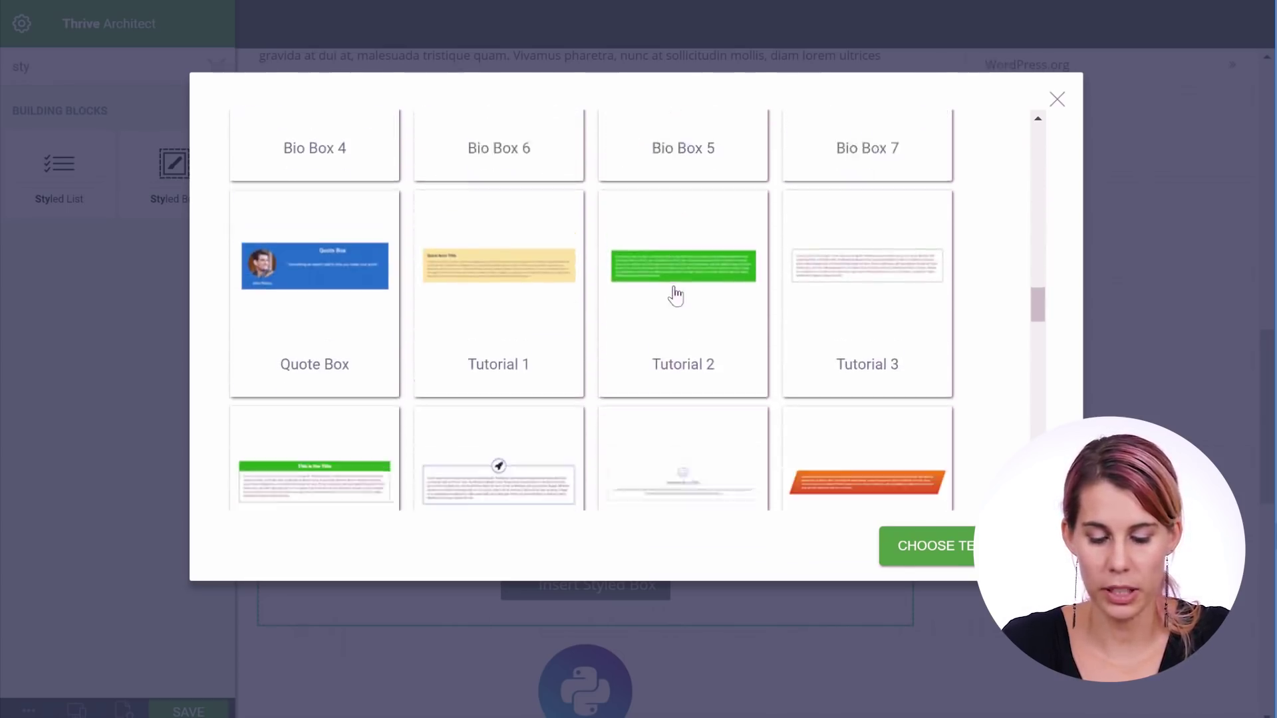
{"action": "left_click", "coordinate": [516, 280]}
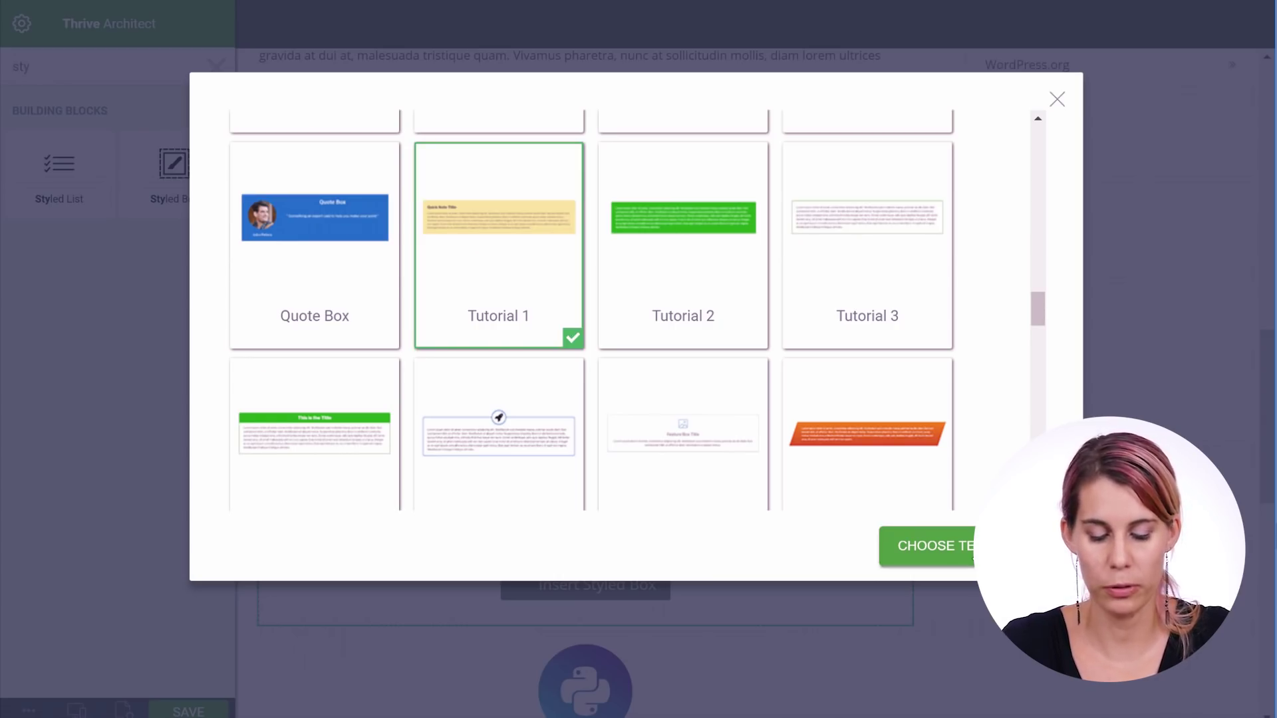
{"action": "left_click", "coordinate": [997, 547]}
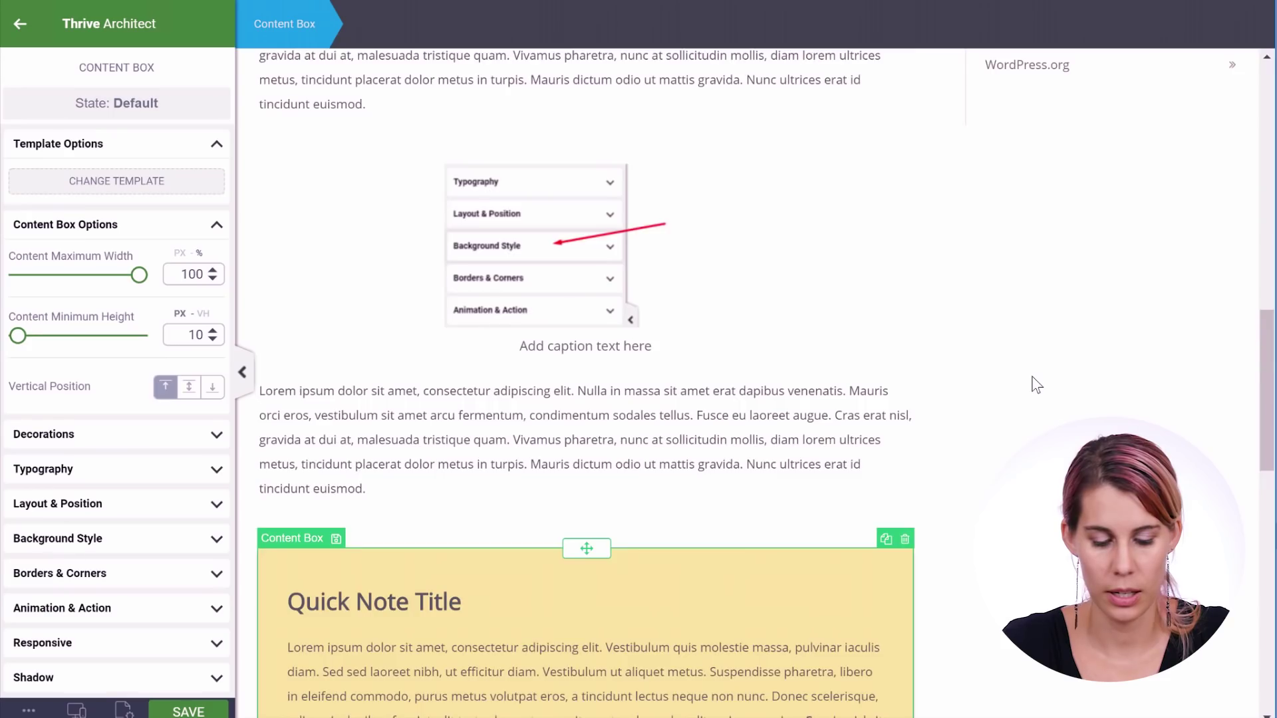
Change the "Quick Note Title" content box's background color to light grey #efefef.
{"action": "scroll", "coordinate": [1032, 376], "scroll_direction": "down", "scroll_amount": 4}
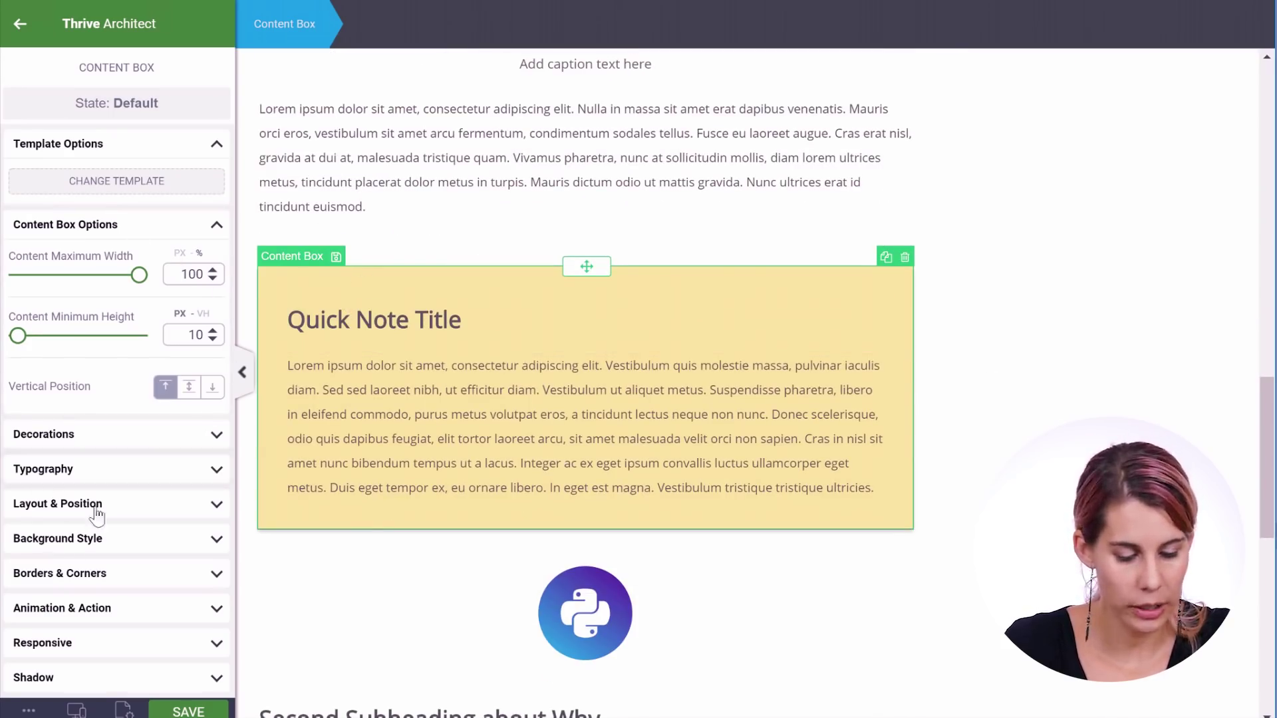
{"action": "left_click", "coordinate": [112, 538]}
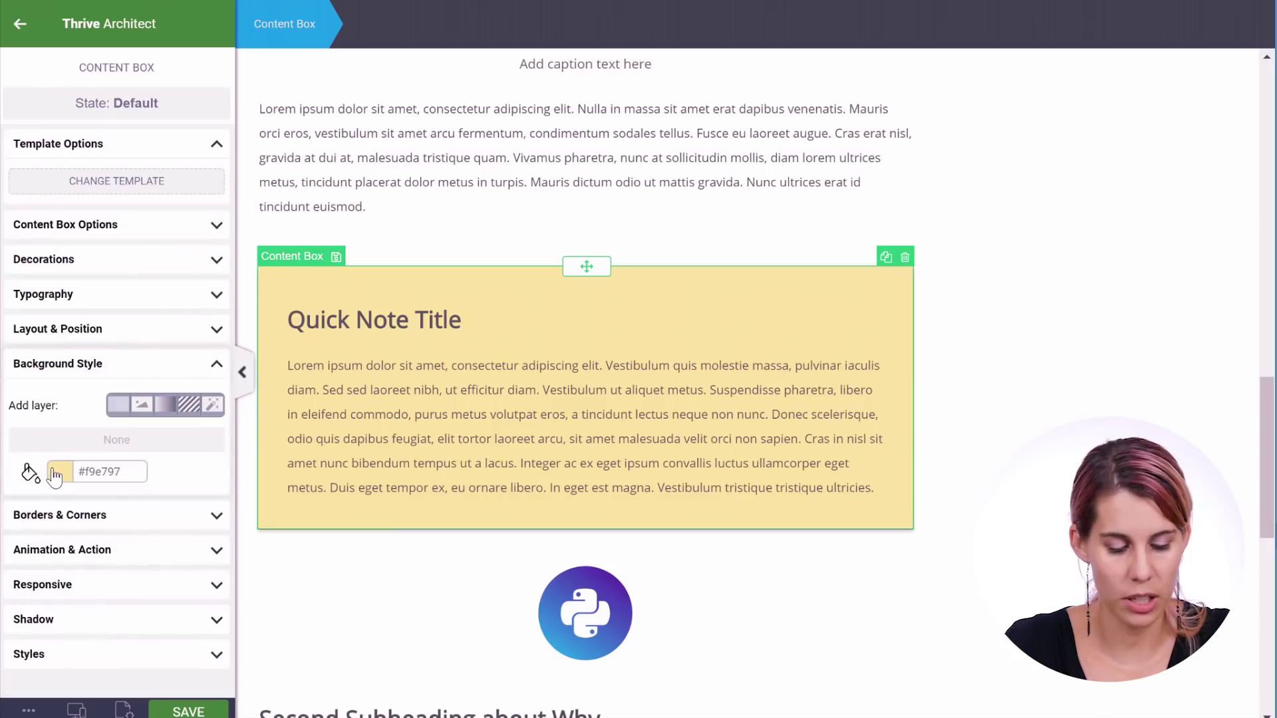
{"action": "left_click", "coordinate": [56, 472]}
{"action": "left_click_drag", "start_coordinate": [104, 421], "coordinate": [9, 423]}
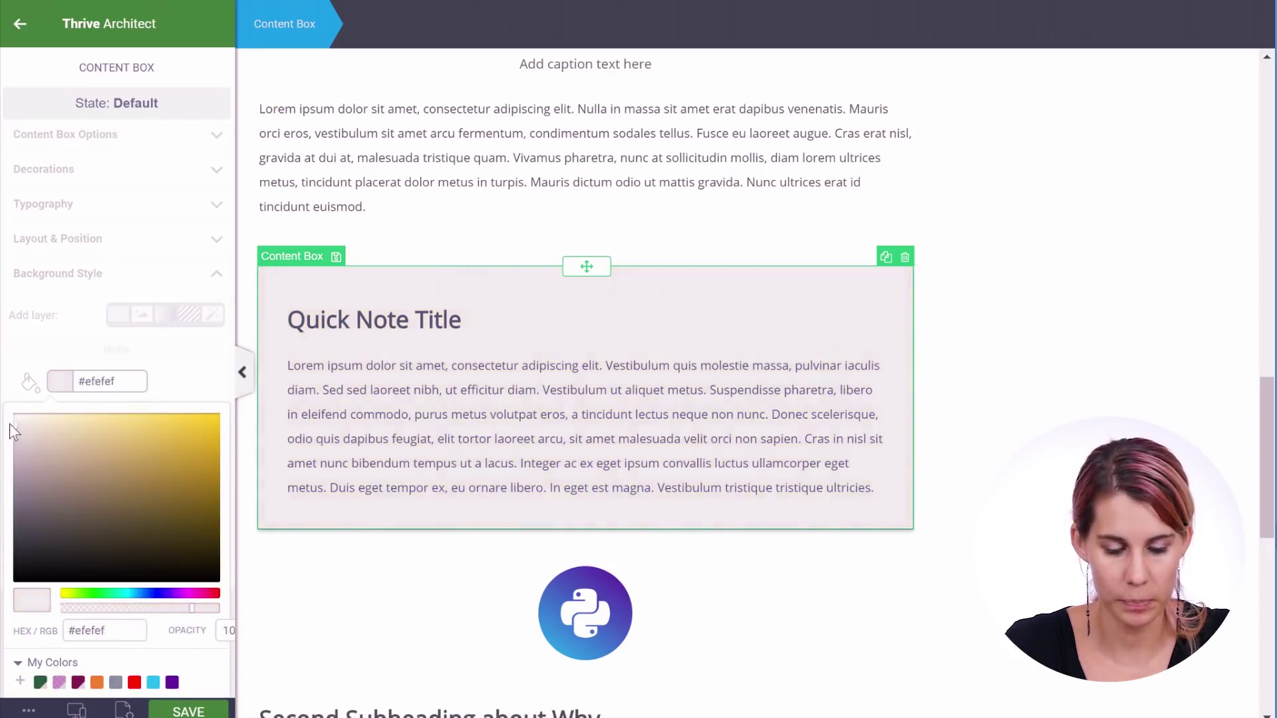
{"action": "left_click", "coordinate": [671, 278]}
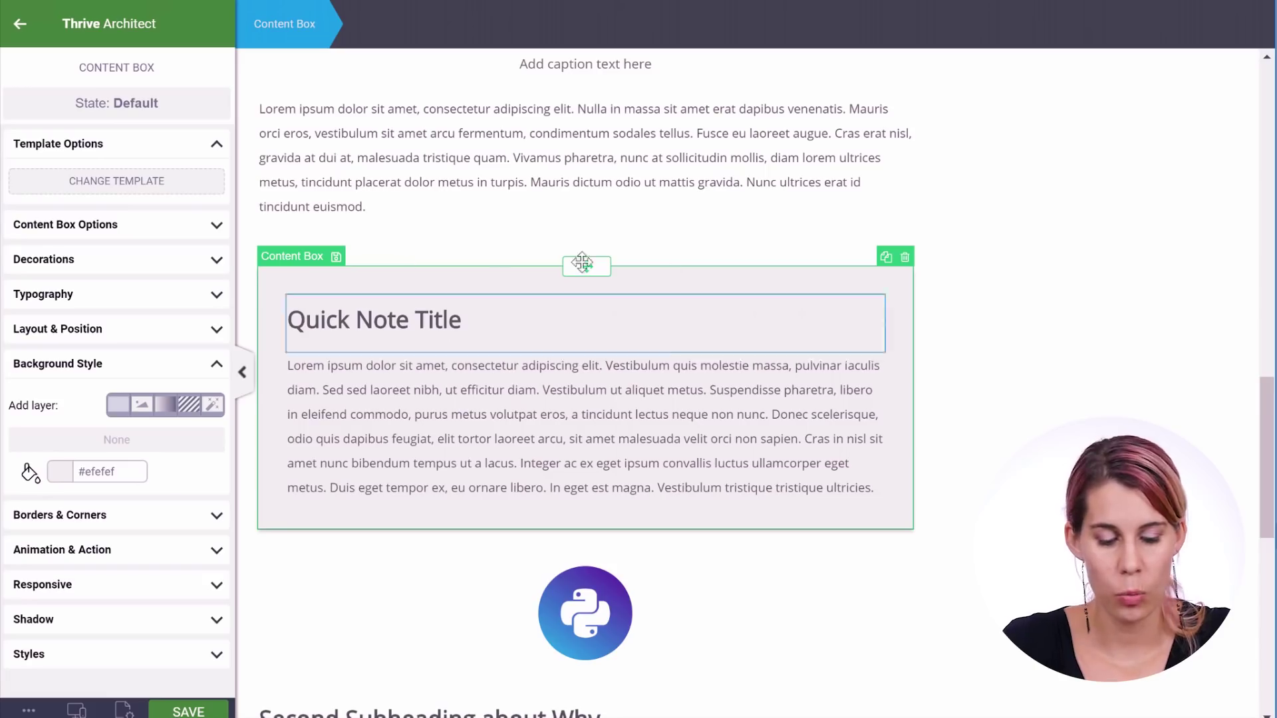
Start saving the grey content box as a reusable template and name it "Highlightbox".
{"action": "left_click", "coordinate": [338, 263]}
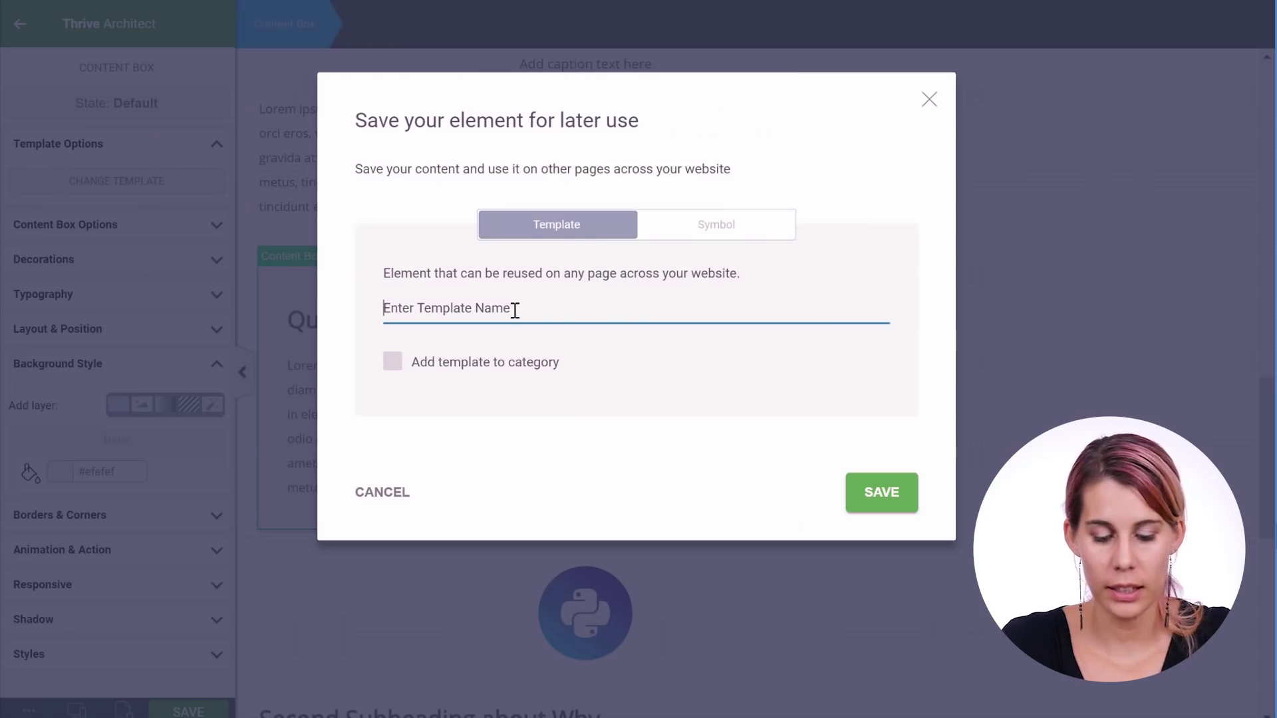
{"action": "left_click", "coordinate": [516, 311]}
{"action": "type", "text": "New Thrive Content BuilderHighl"}
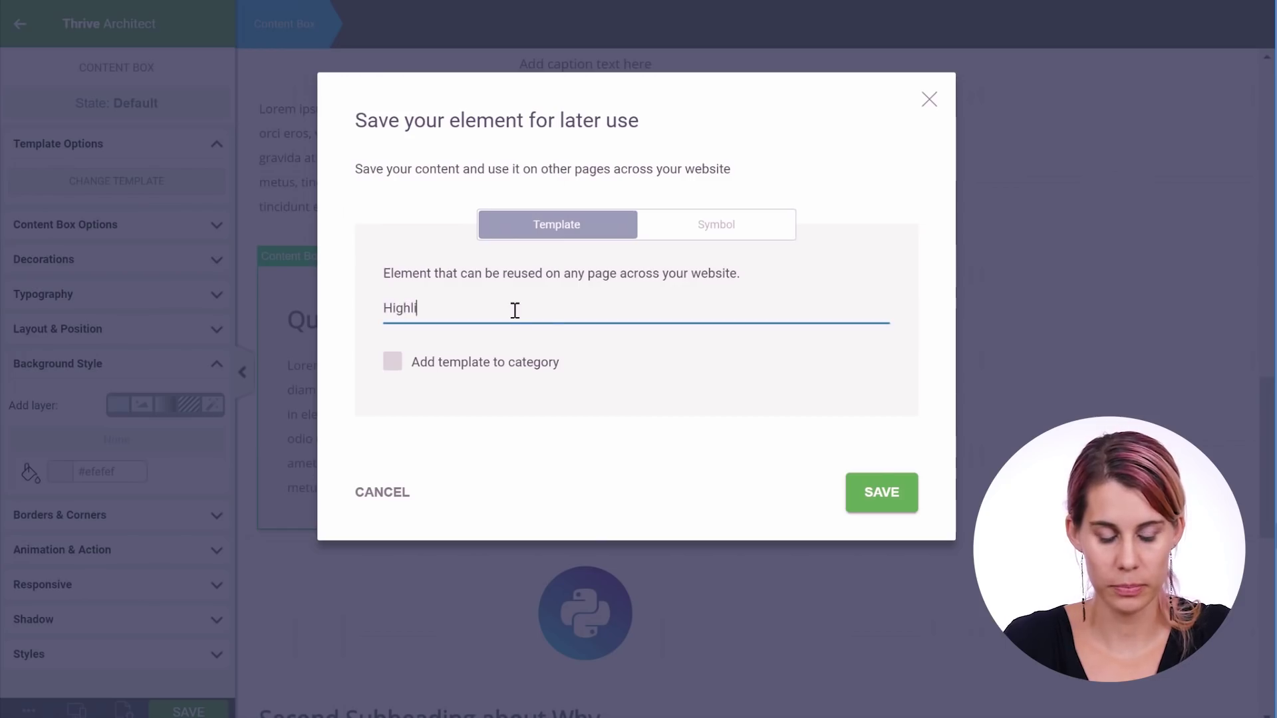
{"action": "type", "text": "ightbox"}
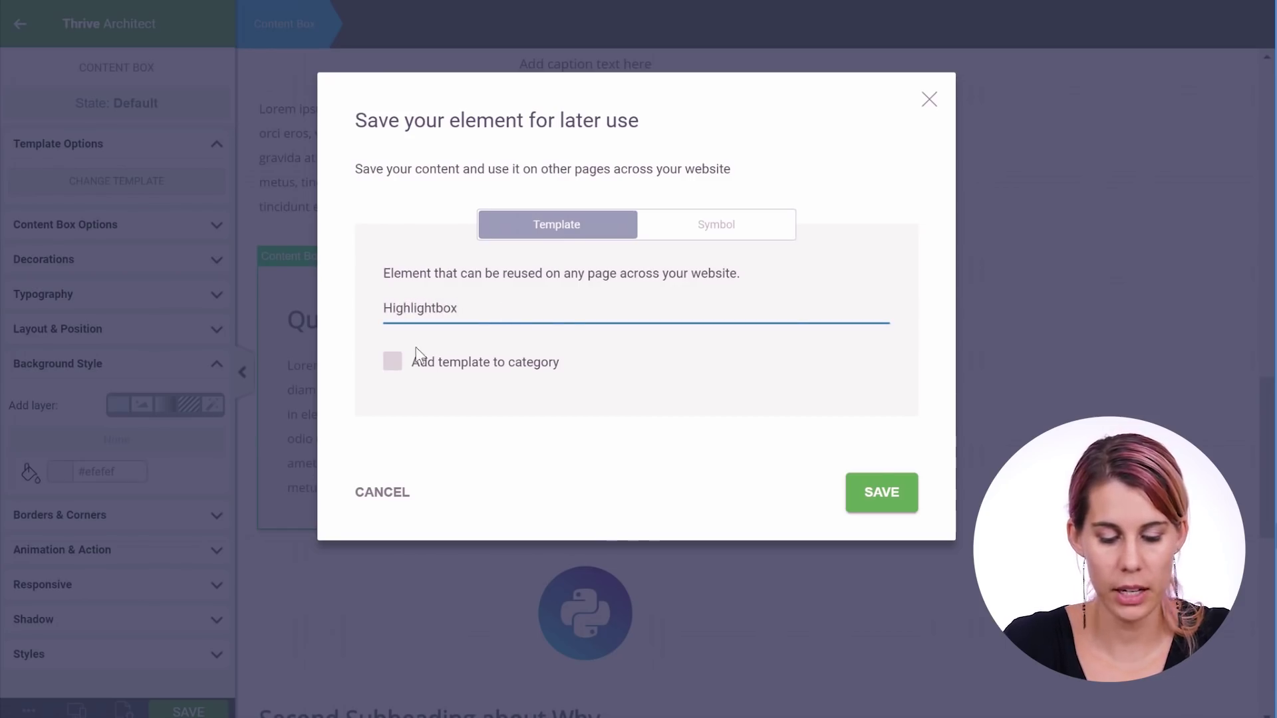
Assign the Highlightbox template to a new category named "blog" and save the template.
{"action": "left_click", "coordinate": [391, 363]}
{"action": "left_click", "coordinate": [478, 418]}
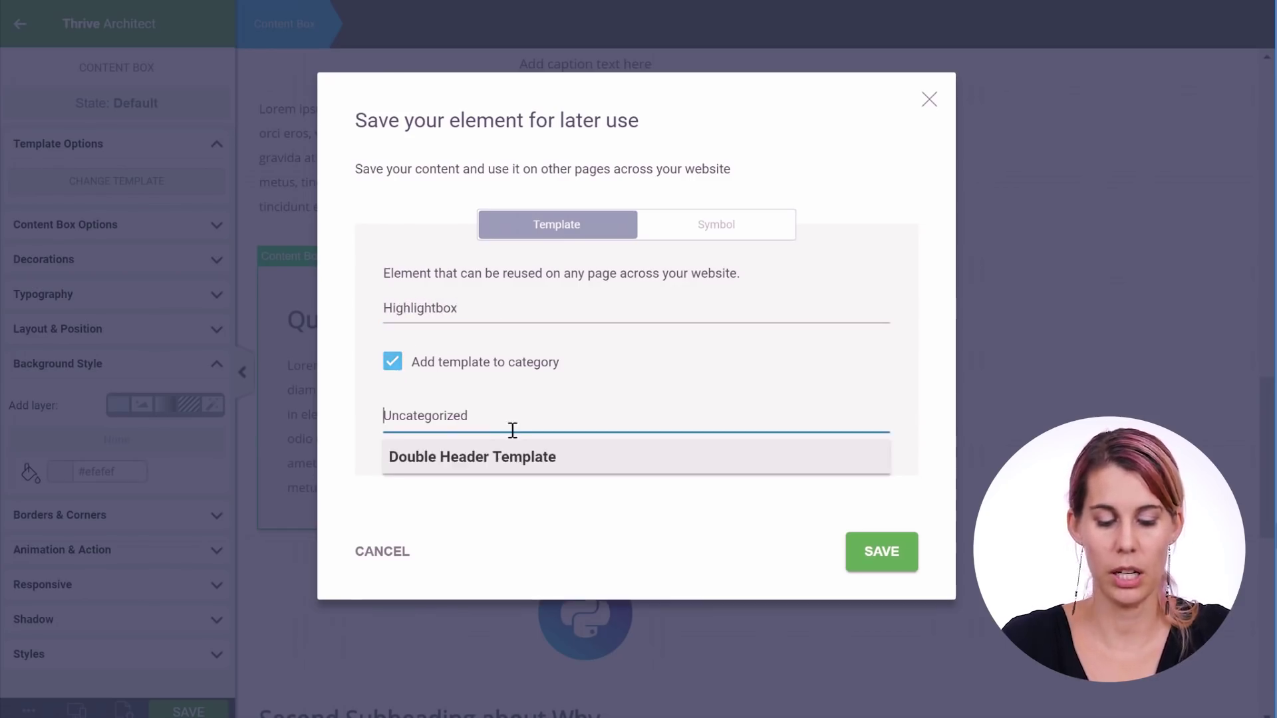
{"action": "type", "text": "Blog"}
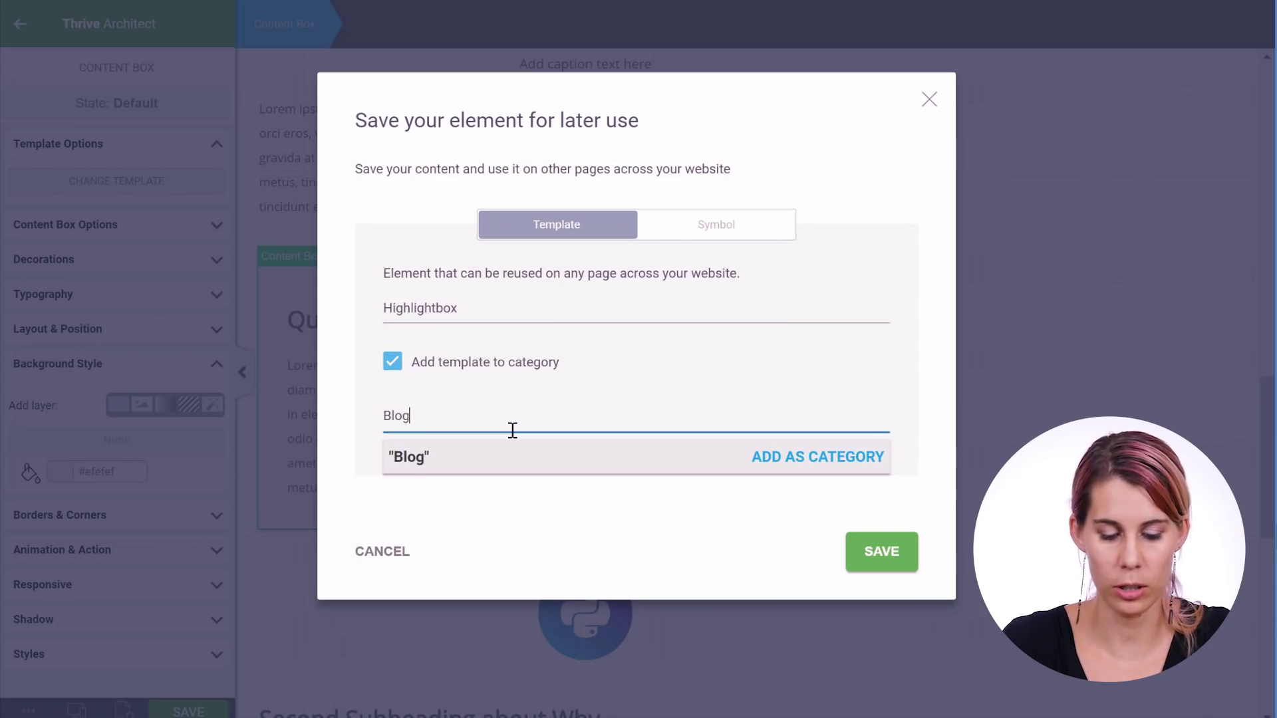
{"action": "left_click", "coordinate": [367, 407]}
{"action": "left_click", "coordinate": [438, 419]}
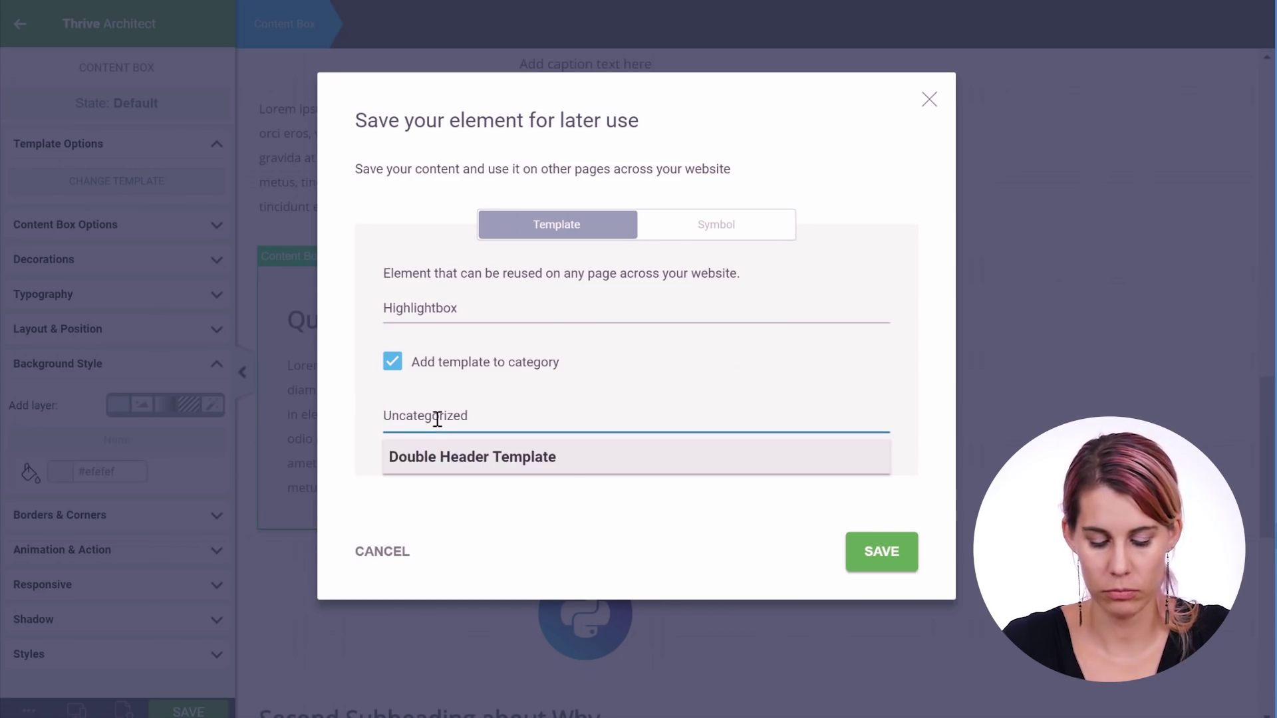
{"action": "type", "text": "blog"}
{"action": "left_click", "coordinate": [815, 459]}
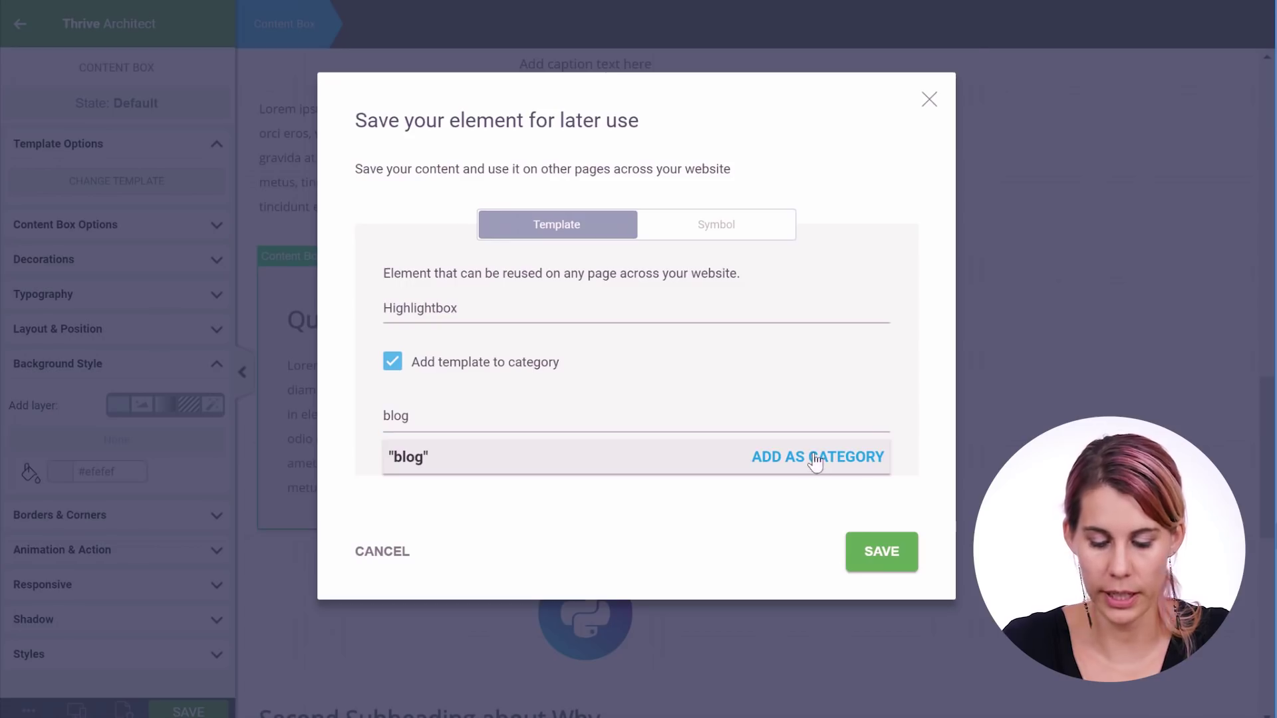
{"action": "left_click", "coordinate": [877, 552]}
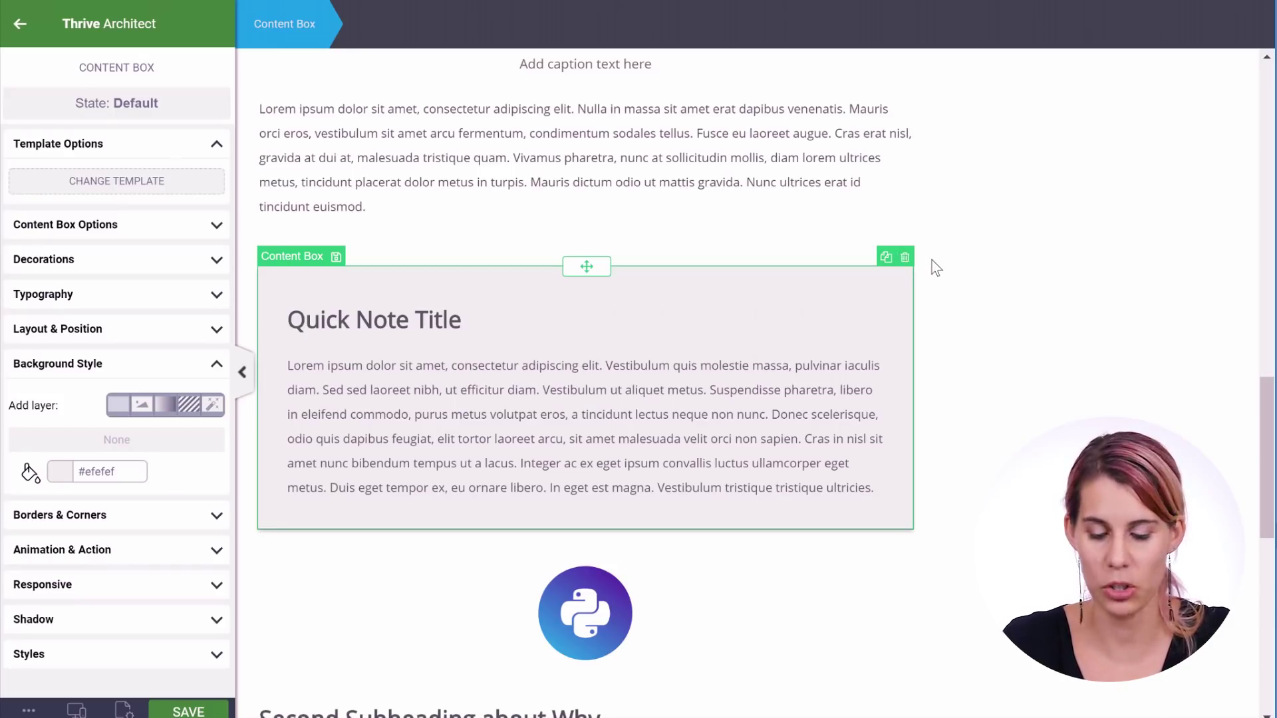
Add a Lorem ipsum paragraph directly below the "Second Subheading about Why" heading and duplicate it.
{"action": "scroll", "coordinate": [934, 266], "scroll_direction": "down", "scroll_amount": 5}
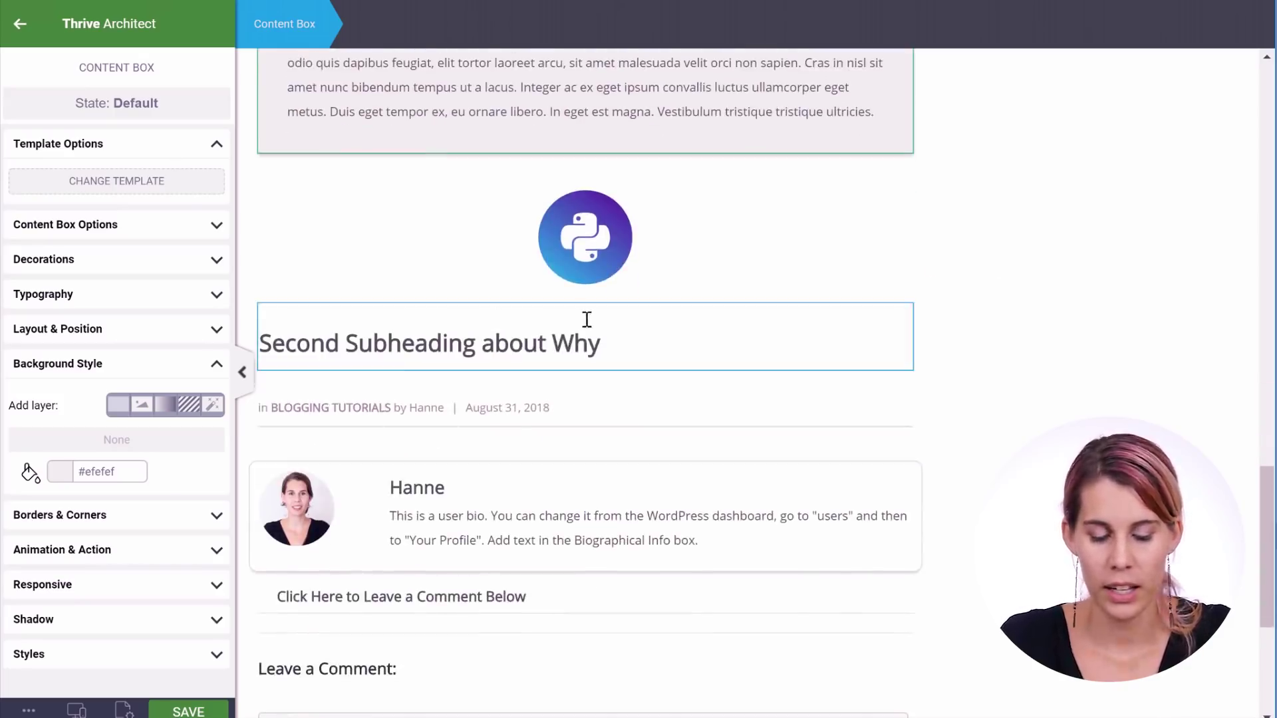
{"action": "scroll", "coordinate": [585, 319], "scroll_direction": "up", "scroll_amount": 6}
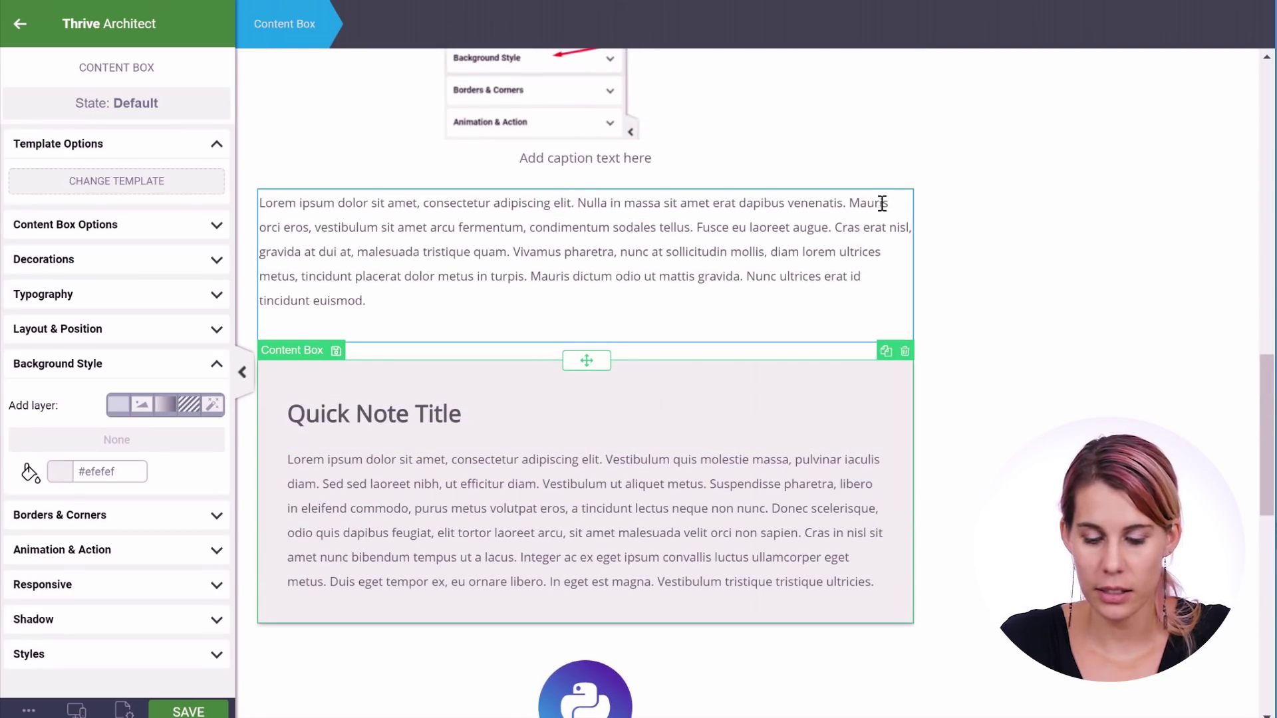
{"action": "left_click", "coordinate": [882, 202]}
{"action": "scroll", "coordinate": [884, 320], "scroll_direction": "down", "scroll_amount": 6}
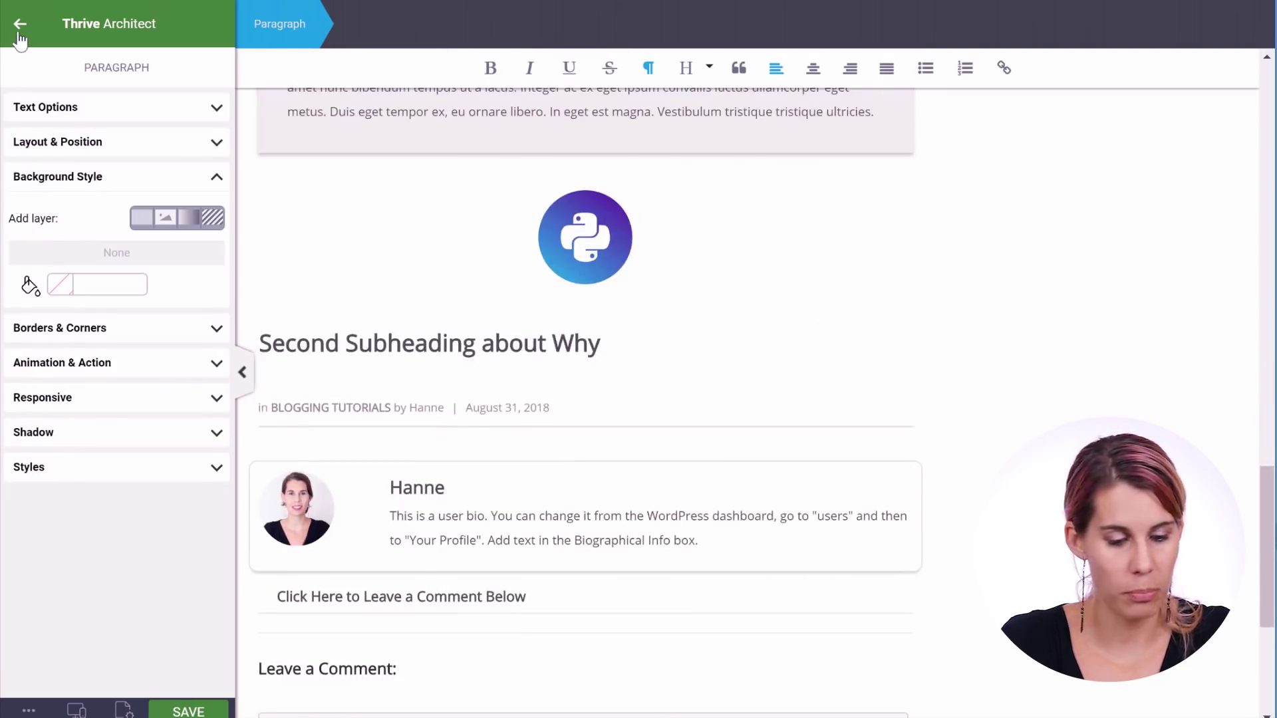
{"action": "left_click", "coordinate": [20, 27]}
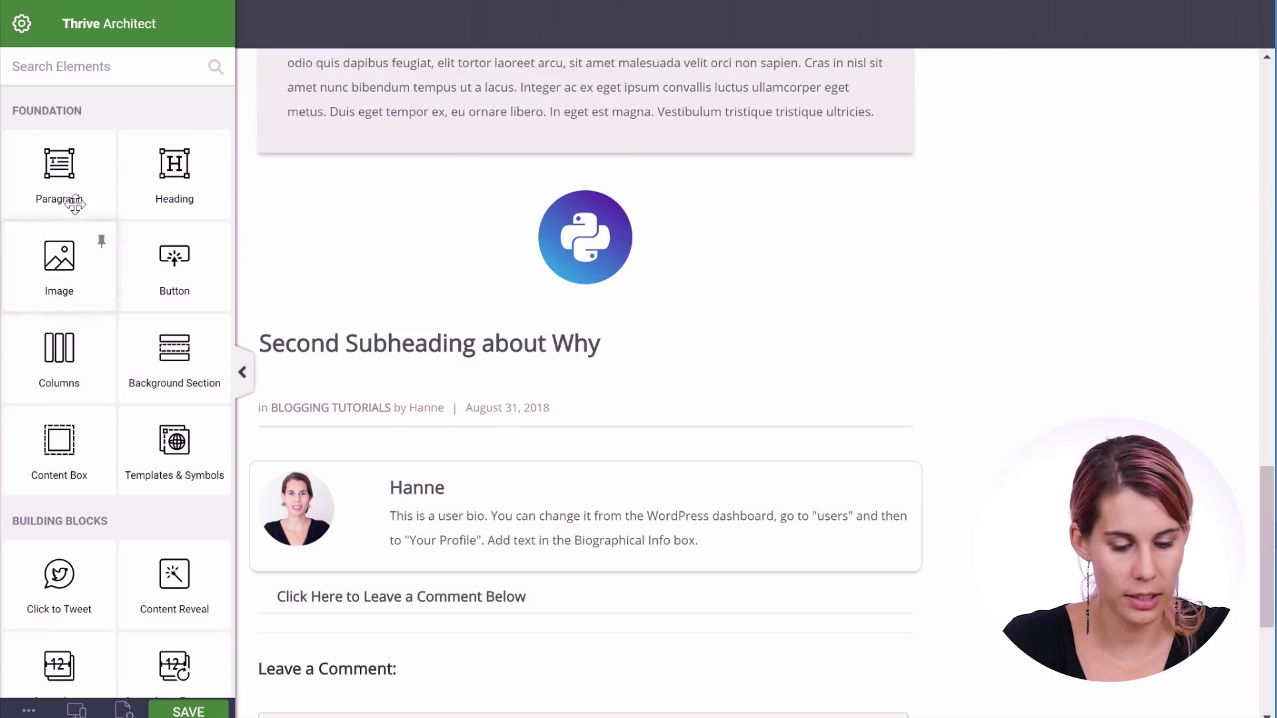
{"action": "left_click_drag", "start_coordinate": [72, 187], "coordinate": [490, 367]}
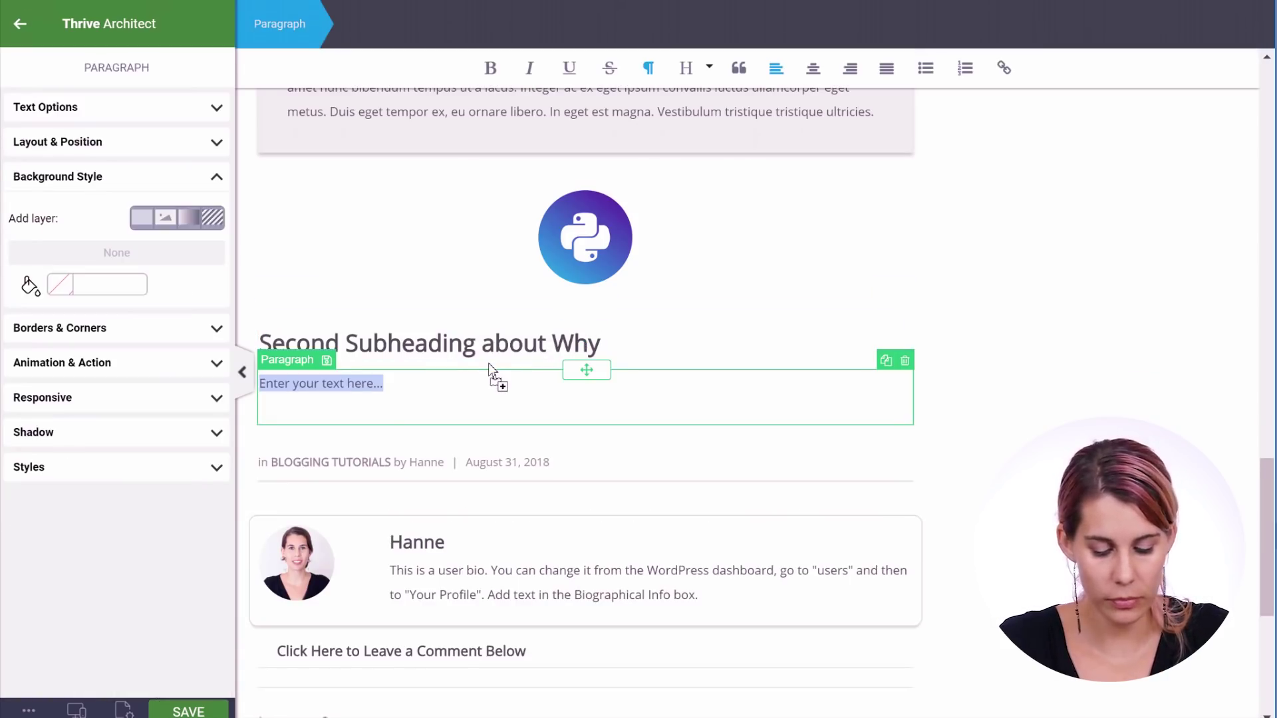
{"action": "type", "text": "Lorem ipsum dolor sit amet, consectetur adipiscing elit. Nulla in massa sit amet erat dapibus venenatis. Mauris orci eros, vestibulum sit amet arcu fermentum, condimentum sodales tellus. Fusce eu laoreet augue. Cras erat nisl, gravida at dui at, malesuada tristique quam. Vivamus pharetra, nunc at sollicitudin mollis, diam lorem ultrices metus, tincidunt placerat dolor metus in turpis. Mauris dictum odio ut mattis gravida. Nunc ultrices erat id tincidunt euismod."}
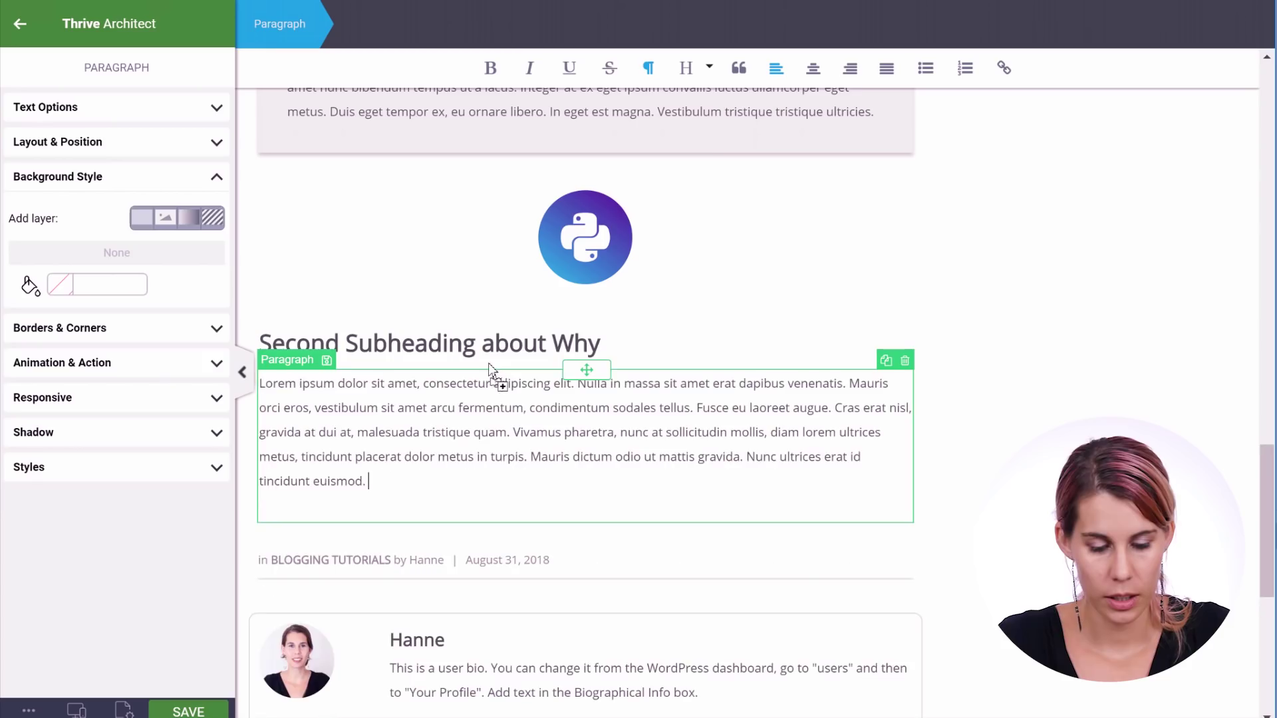
{"action": "left_click", "coordinate": [886, 361]}
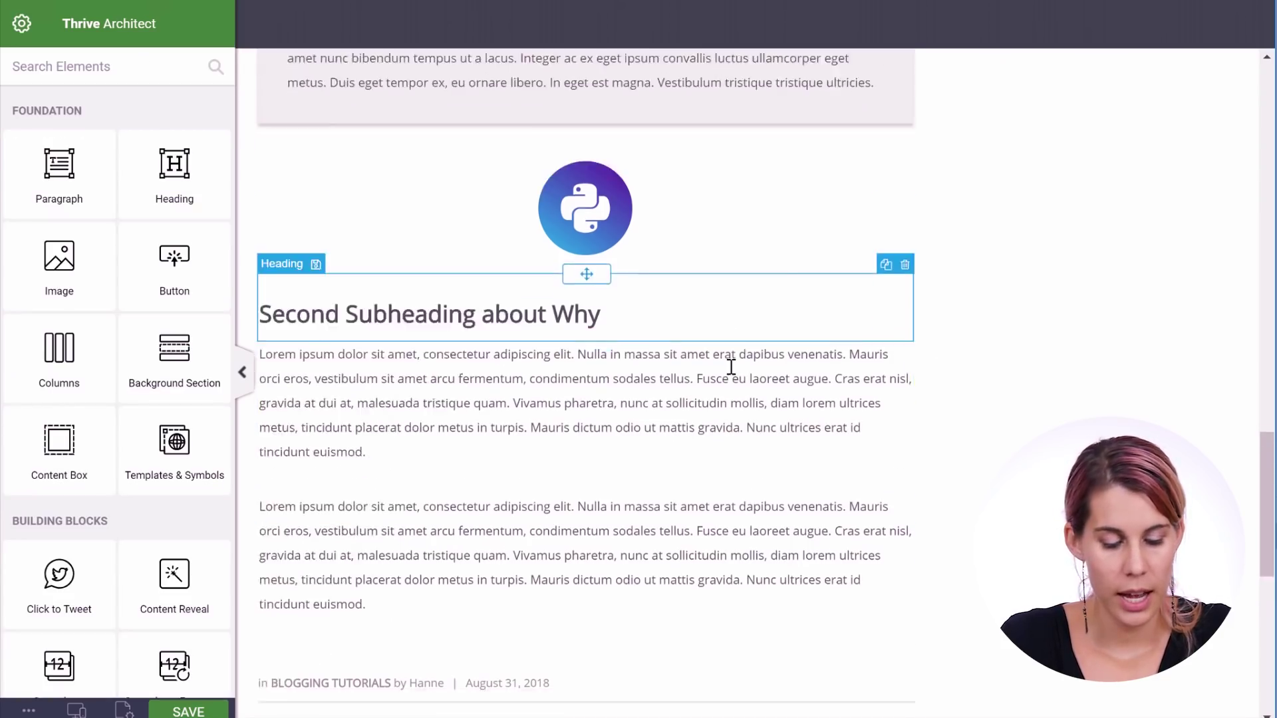
Insert the saved Highlightbox template below the second paragraph under "Second Subheading about Why".
{"action": "left_click_drag", "start_coordinate": [203, 468], "coordinate": [378, 465]}
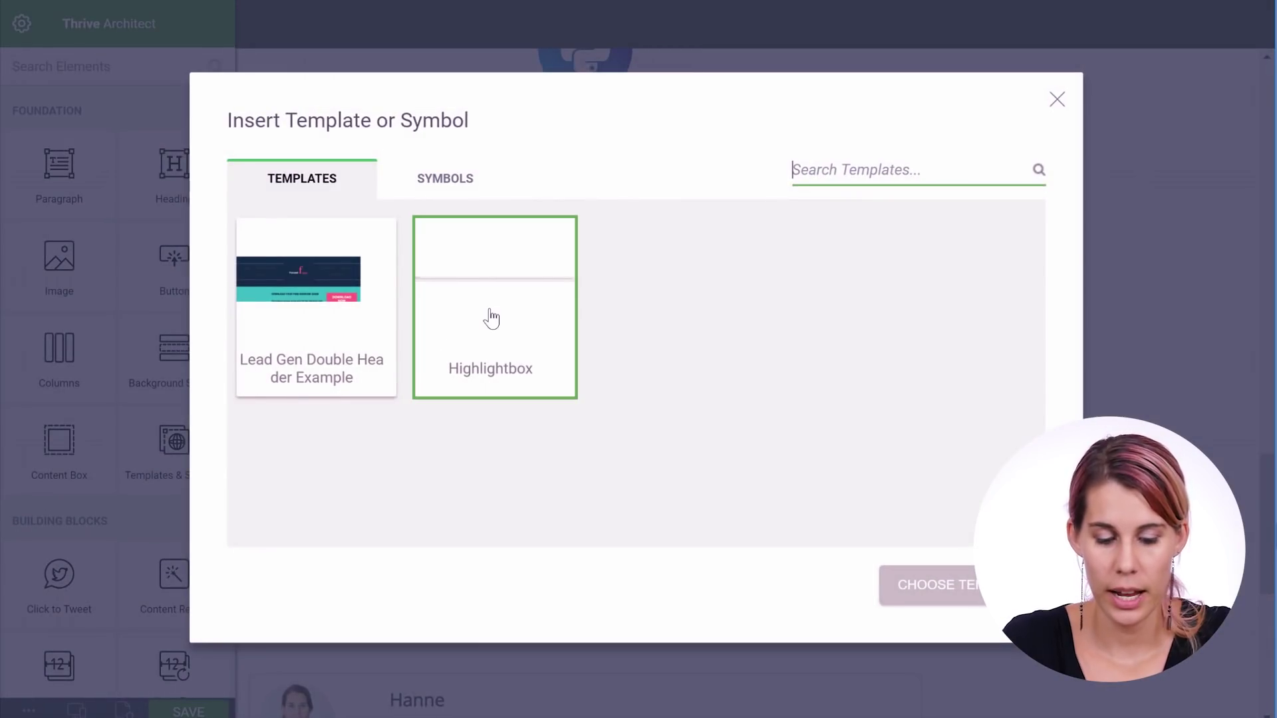
{"action": "left_click", "coordinate": [491, 318]}
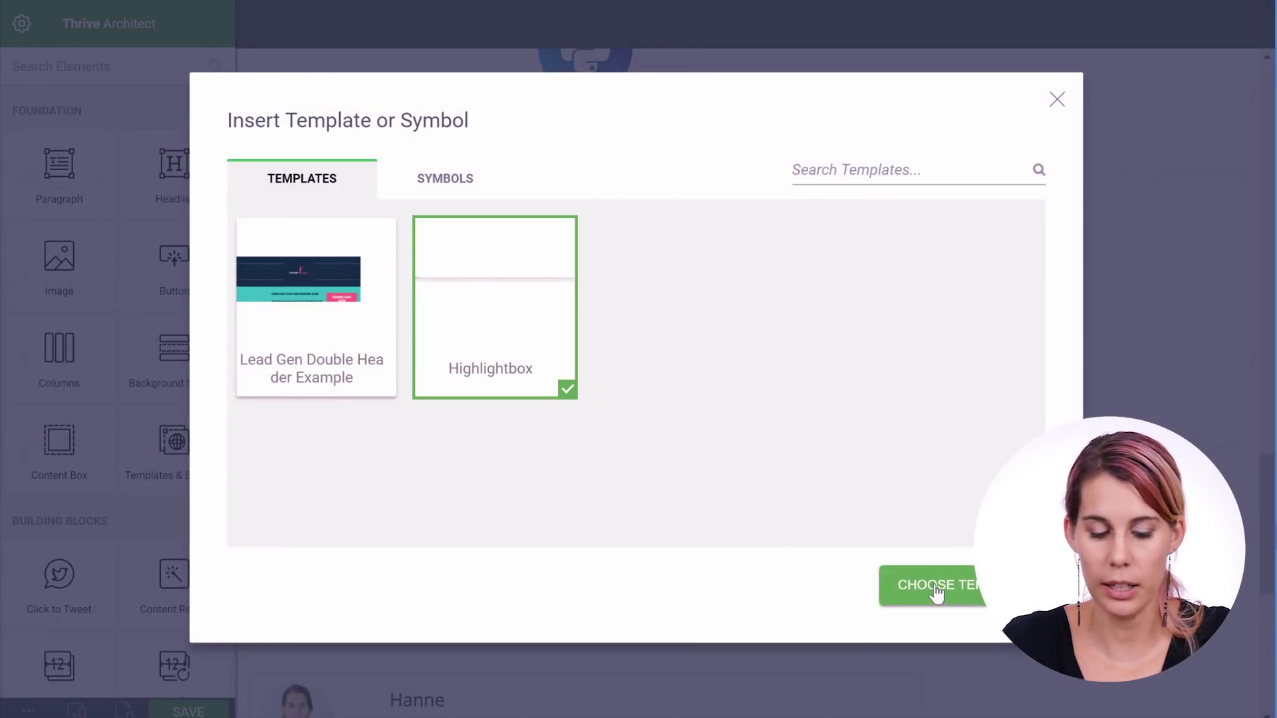
{"action": "left_click", "coordinate": [934, 592]}
{"action": "scroll", "coordinate": [941, 457], "scroll_direction": "down", "scroll_amount": 4}
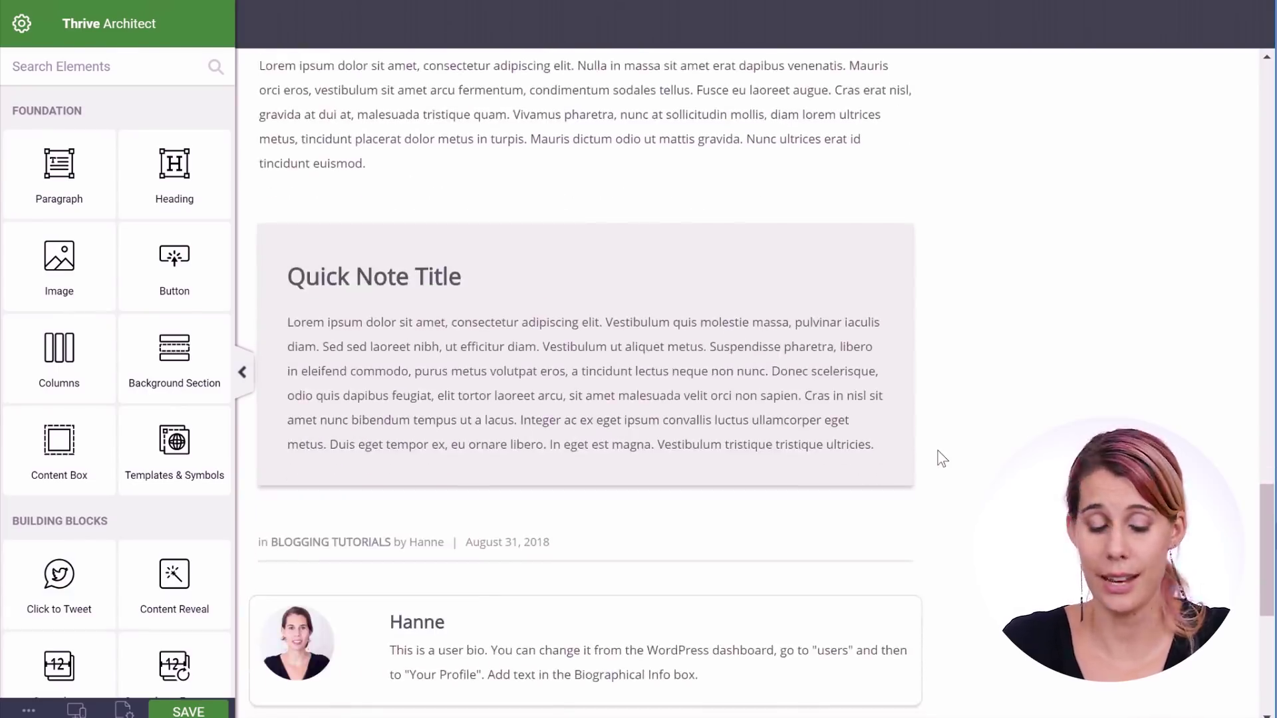
Find the Video element and insert it between the two paragraphs under "Second Subheading about Why".
{"action": "scroll", "coordinate": [941, 458], "scroll_direction": "up", "scroll_amount": 15}
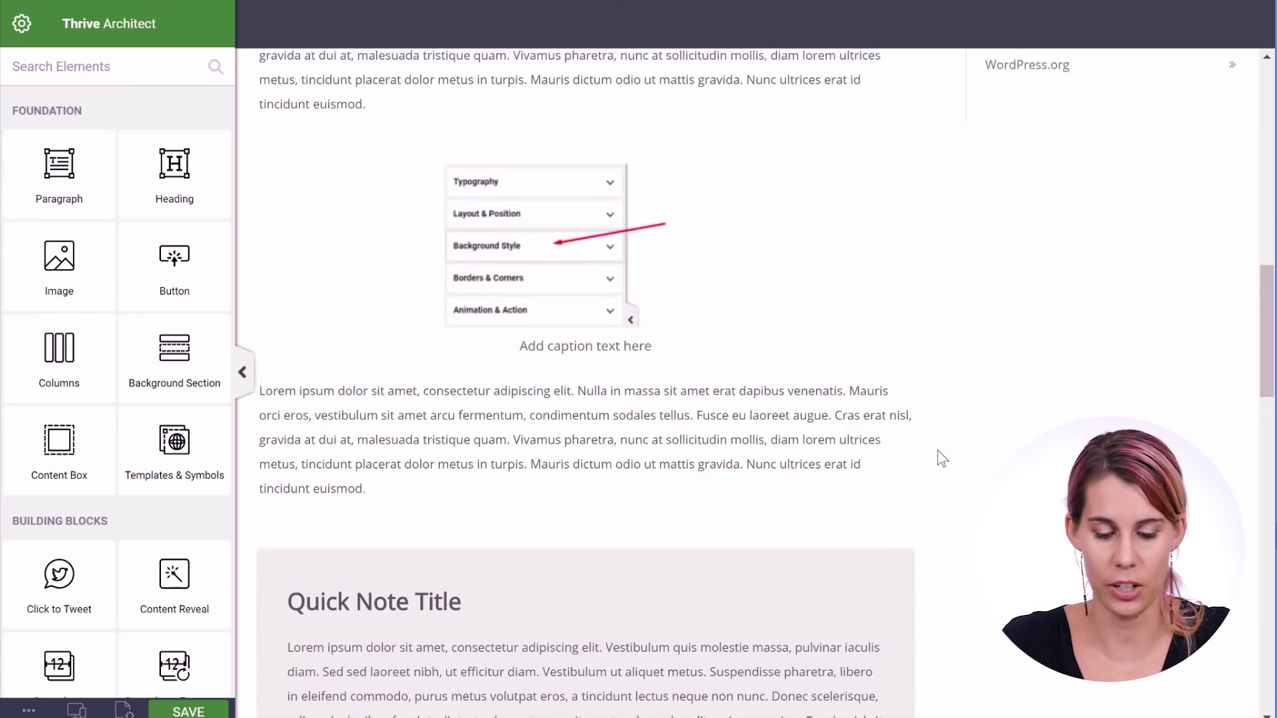
{"action": "scroll", "coordinate": [941, 457], "scroll_direction": "up", "scroll_amount": 4}
{"action": "scroll", "coordinate": [941, 458], "scroll_direction": "down", "scroll_amount": 15}
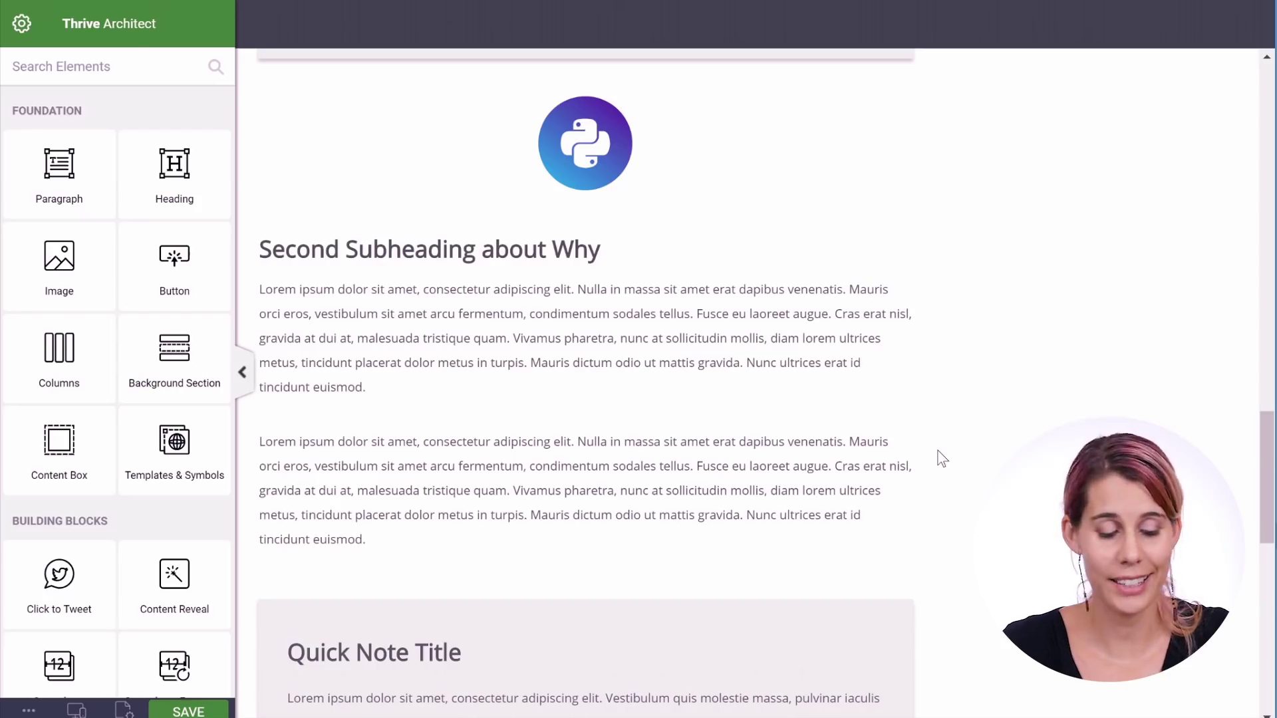
{"action": "left_click", "coordinate": [162, 79]}
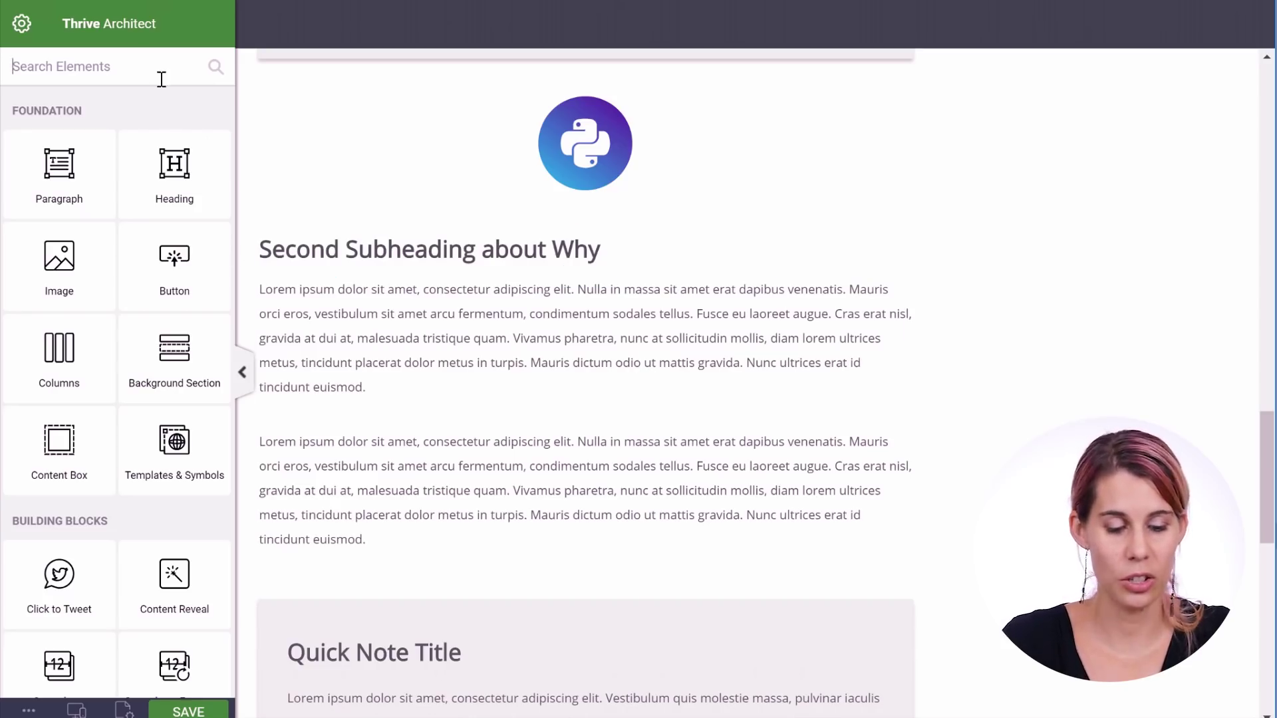
{"action": "type", "text": "vid"}
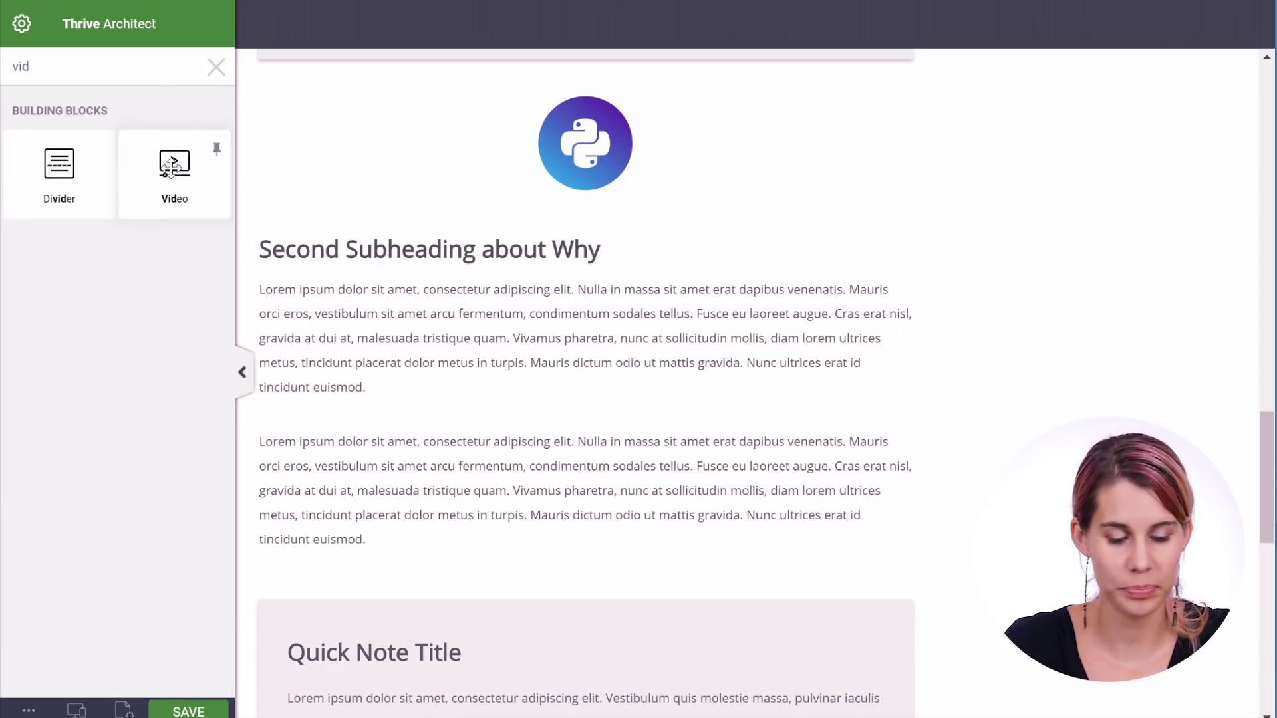
{"action": "left_click_drag", "start_coordinate": [171, 166], "coordinate": [504, 416]}
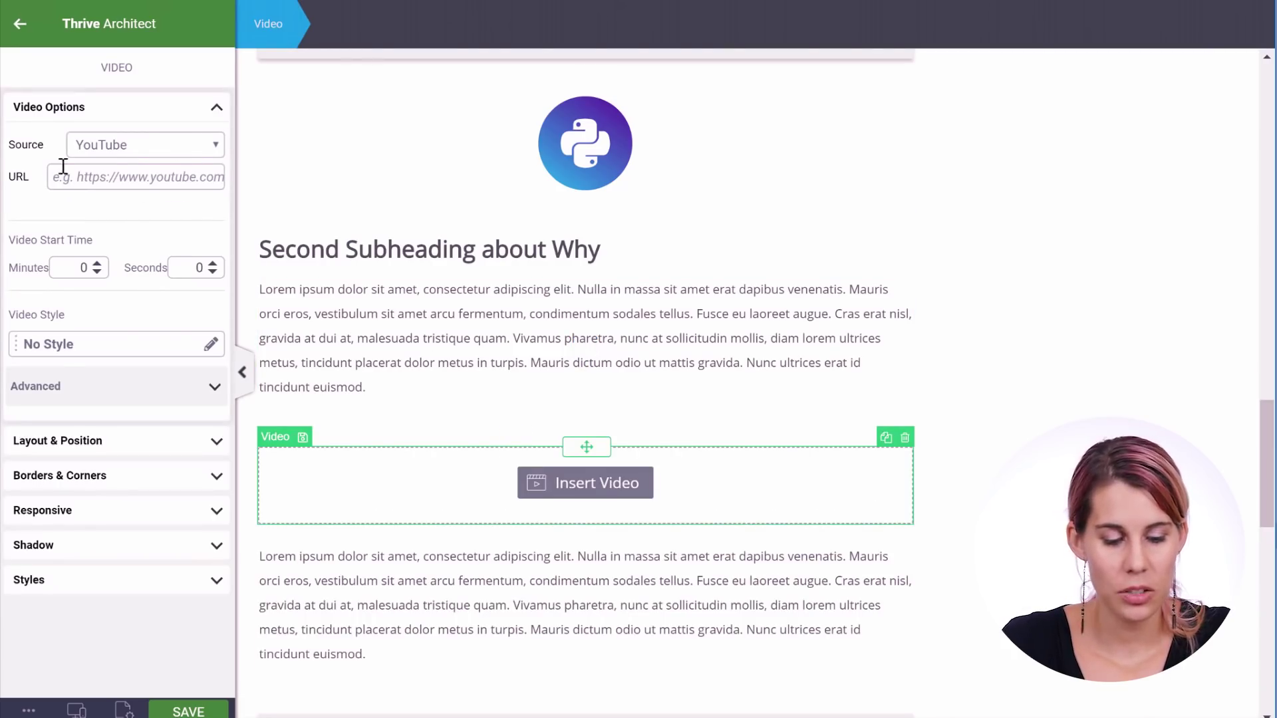
Embed the YouTube video "Make Your Elements Stand Out with the Help of Hover Animations" in the Video element by its URL.
{"action": "left_click", "coordinate": [146, 156]}
{"action": "left_click", "coordinate": [144, 150]}
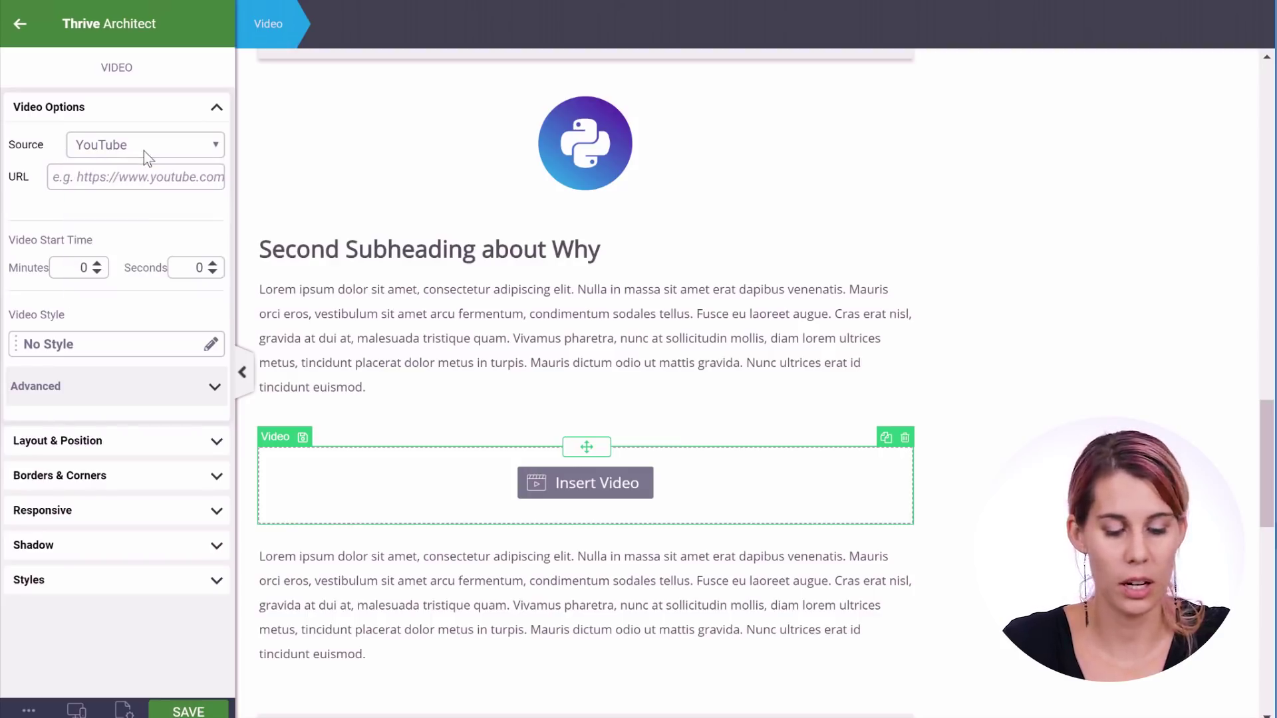
{"action": "left_click", "coordinate": [731, 1]}
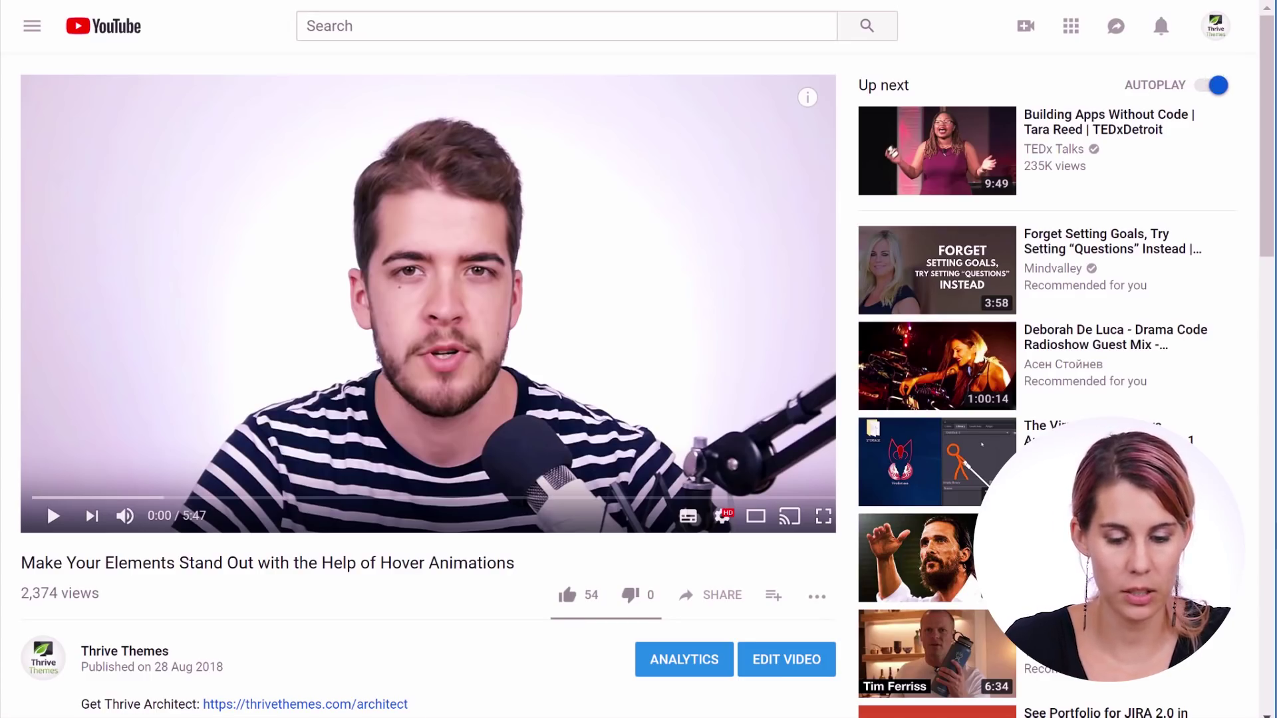
{"action": "key", "text": "ctrl+Tab"}
{"action": "left_click", "coordinate": [114, 174]}
{"action": "type", "text": "https://www.youtube.com/watch?v=wvE1cFIEylo"}
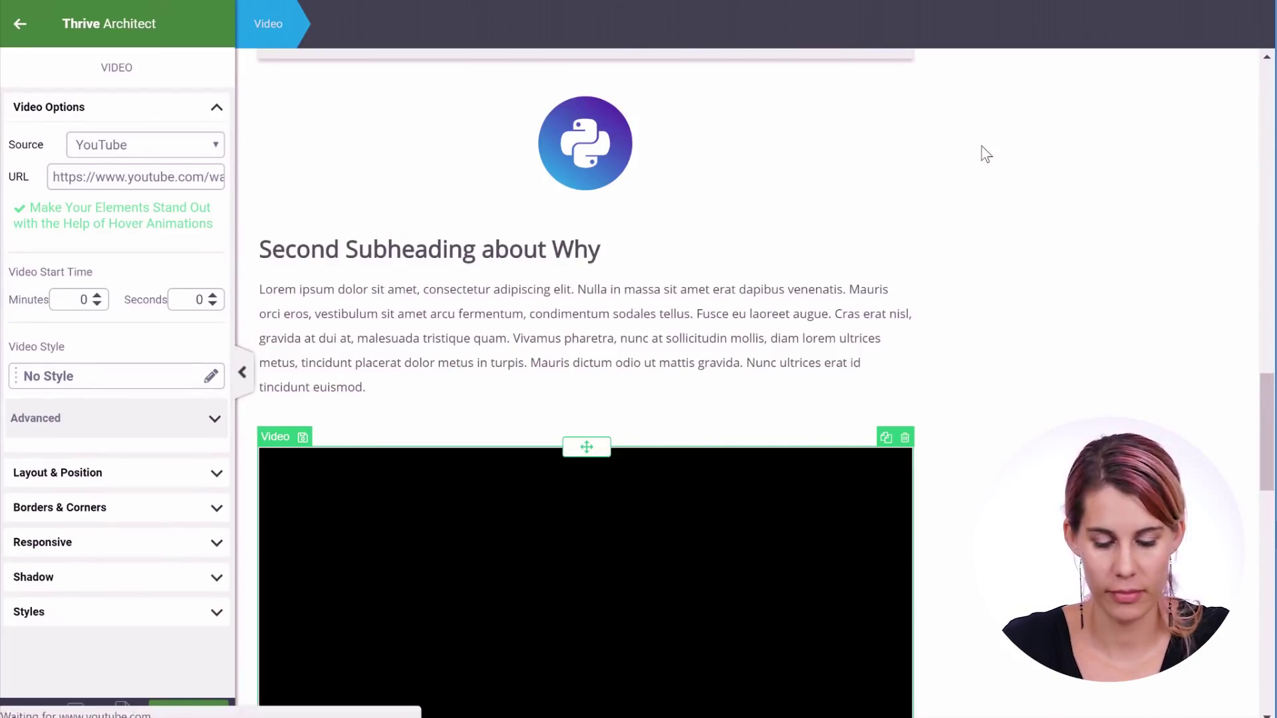
Enable Hide title in the embedded video's advanced options.
{"action": "scroll", "coordinate": [984, 153], "scroll_direction": "down", "scroll_amount": 5}
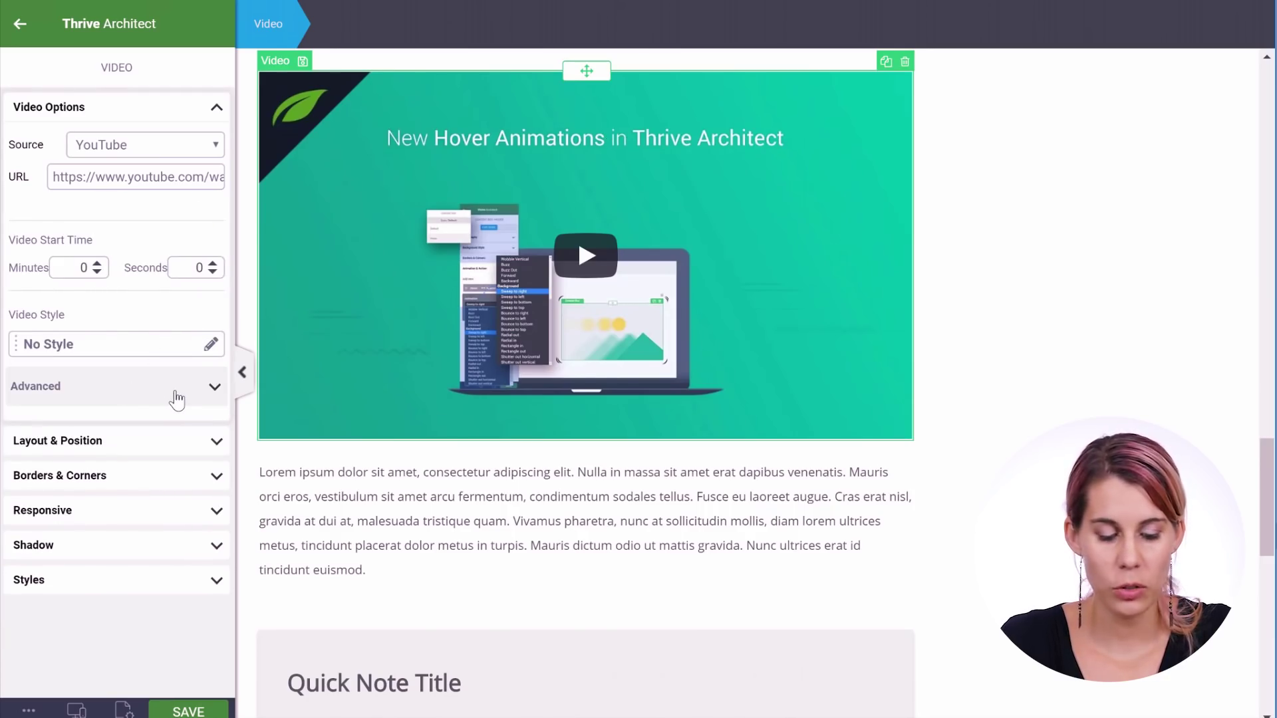
{"action": "left_click", "coordinate": [176, 399]}
{"action": "left_click", "coordinate": [85, 475]}
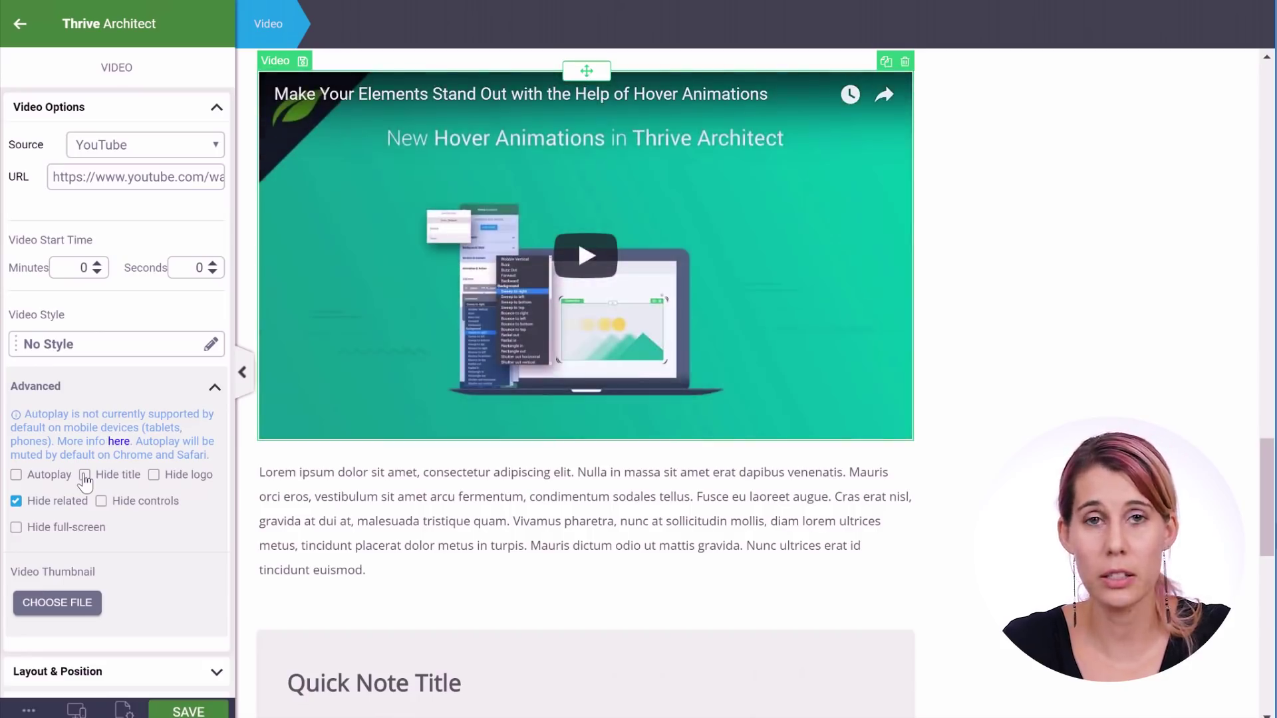
{"action": "left_click", "coordinate": [85, 475]}
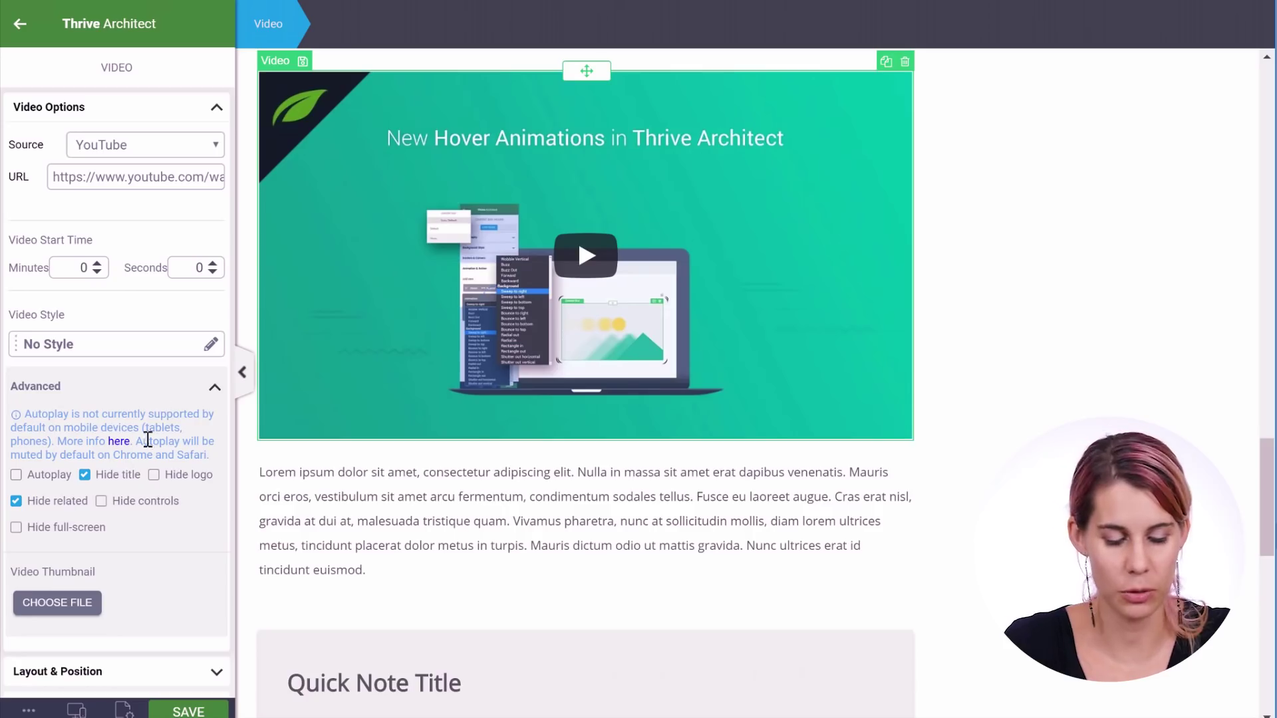
{"action": "left_click", "coordinate": [215, 389]}
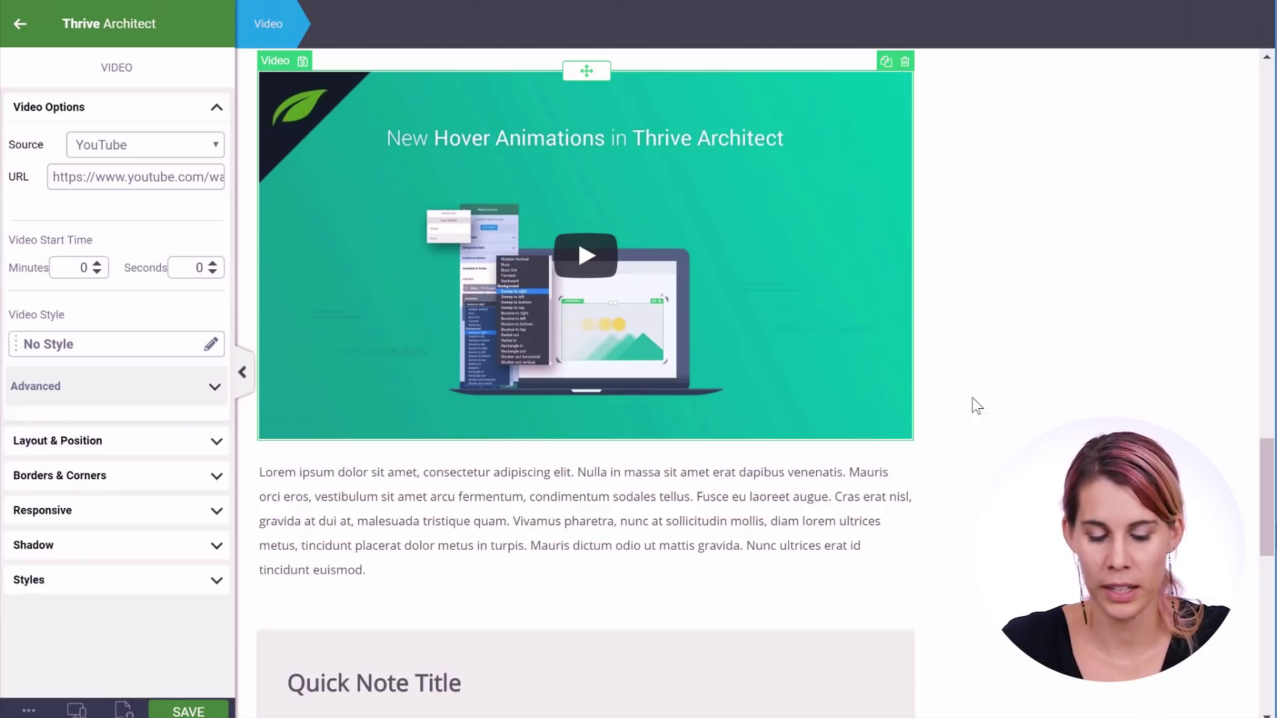
Find the Click to Tweet element and insert it between the paragraph below the captioned image and the first Quick Note Title box.
{"action": "scroll", "coordinate": [967, 395], "scroll_direction": "up", "scroll_amount": 3}
{"action": "scroll", "coordinate": [971, 396], "scroll_direction": "down", "scroll_amount": 7}
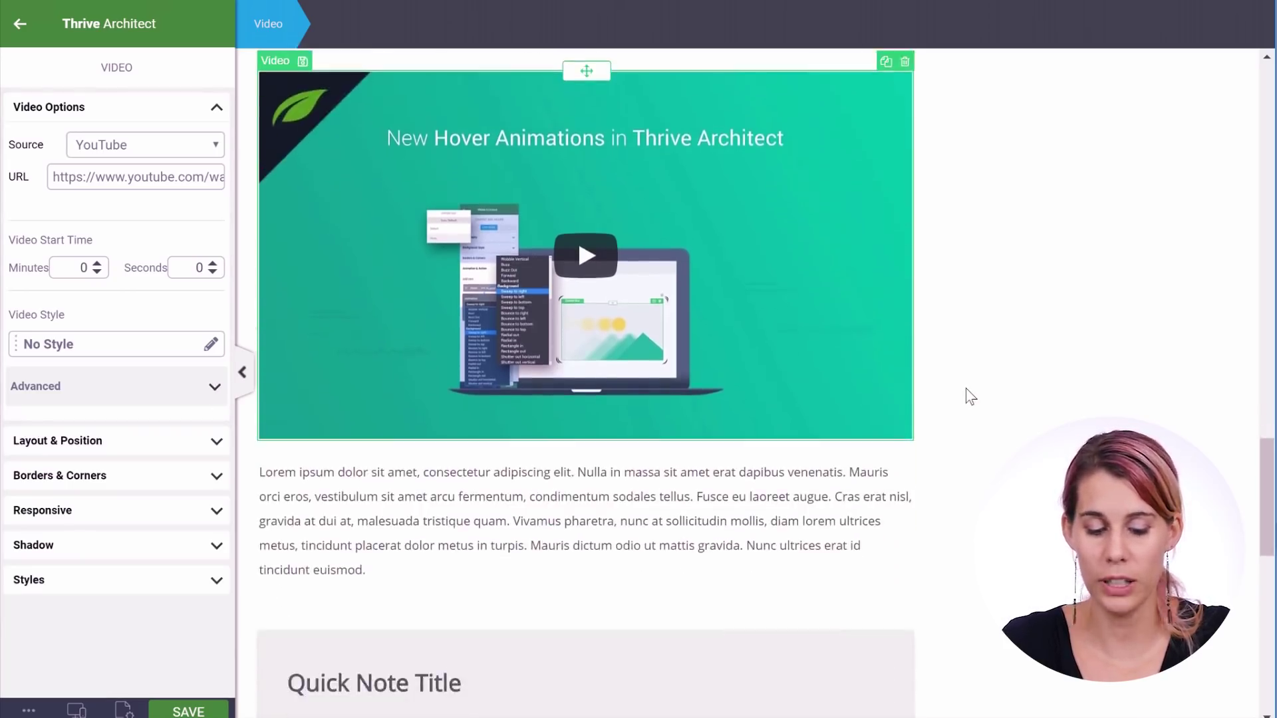
{"action": "scroll", "coordinate": [971, 397], "scroll_direction": "down", "scroll_amount": 2}
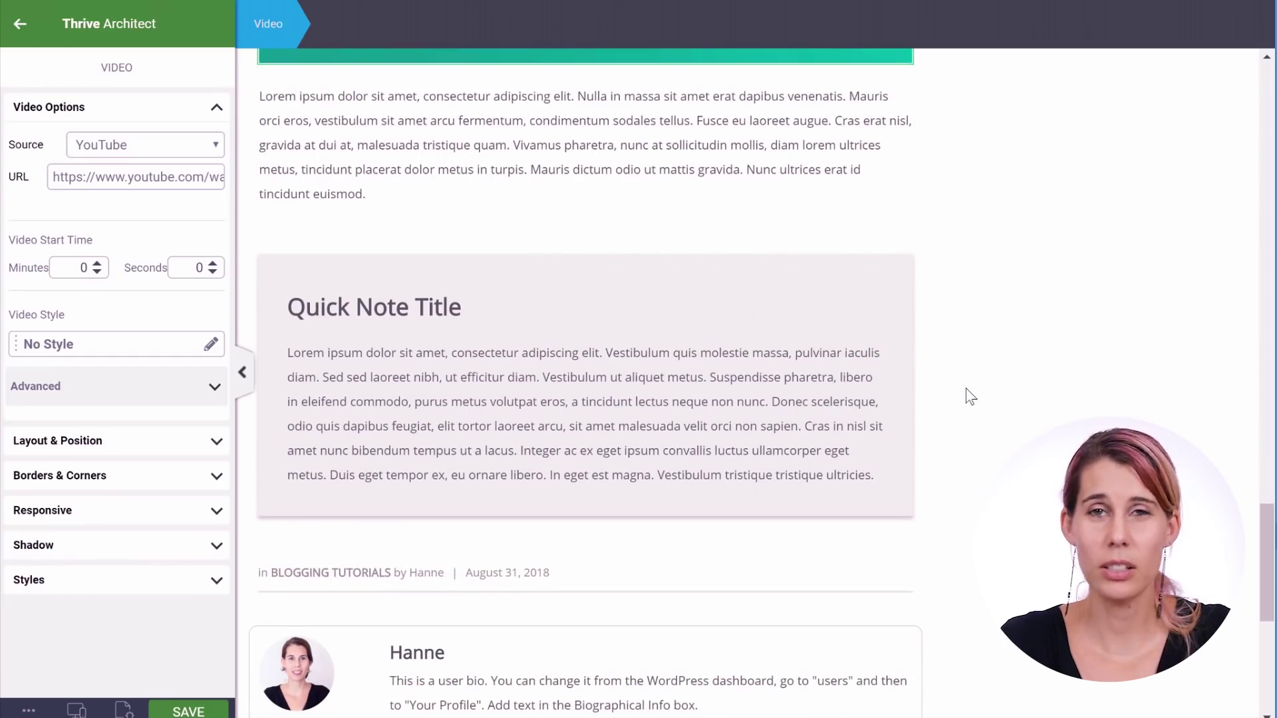
{"action": "scroll", "coordinate": [971, 396], "scroll_direction": "down", "scroll_amount": 4}
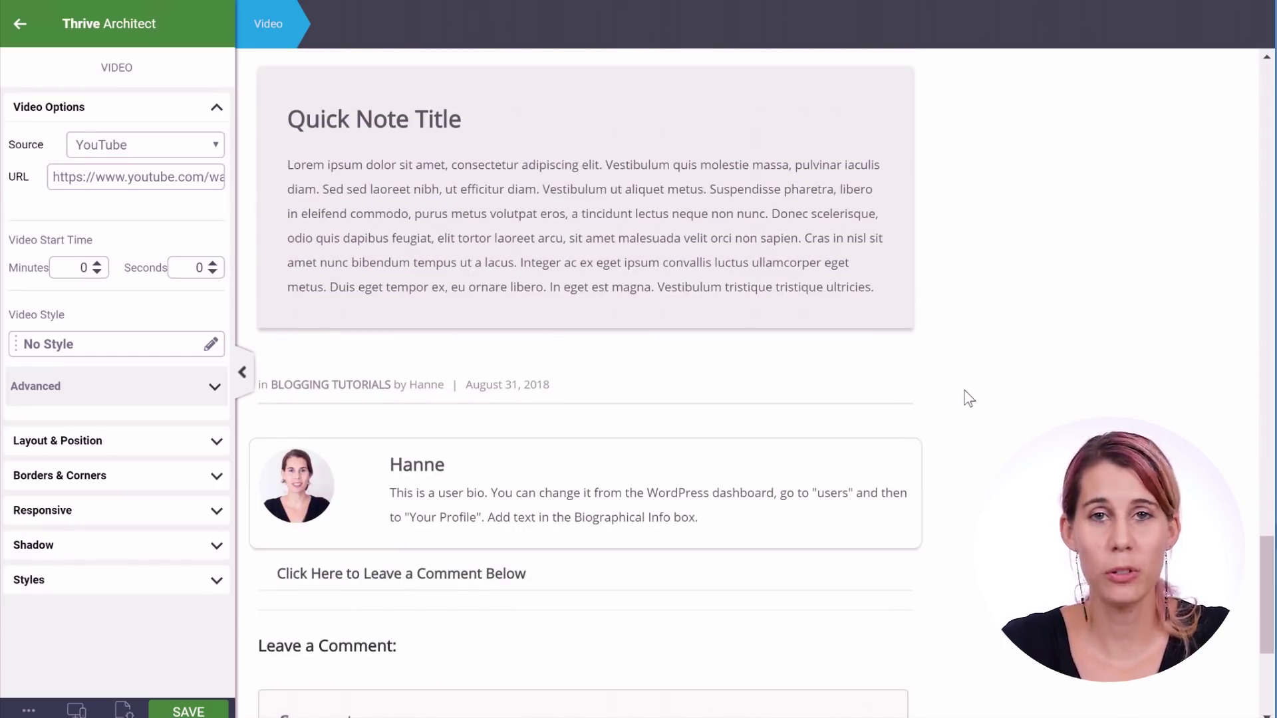
{"action": "scroll", "coordinate": [969, 398], "scroll_direction": "up", "scroll_amount": 20}
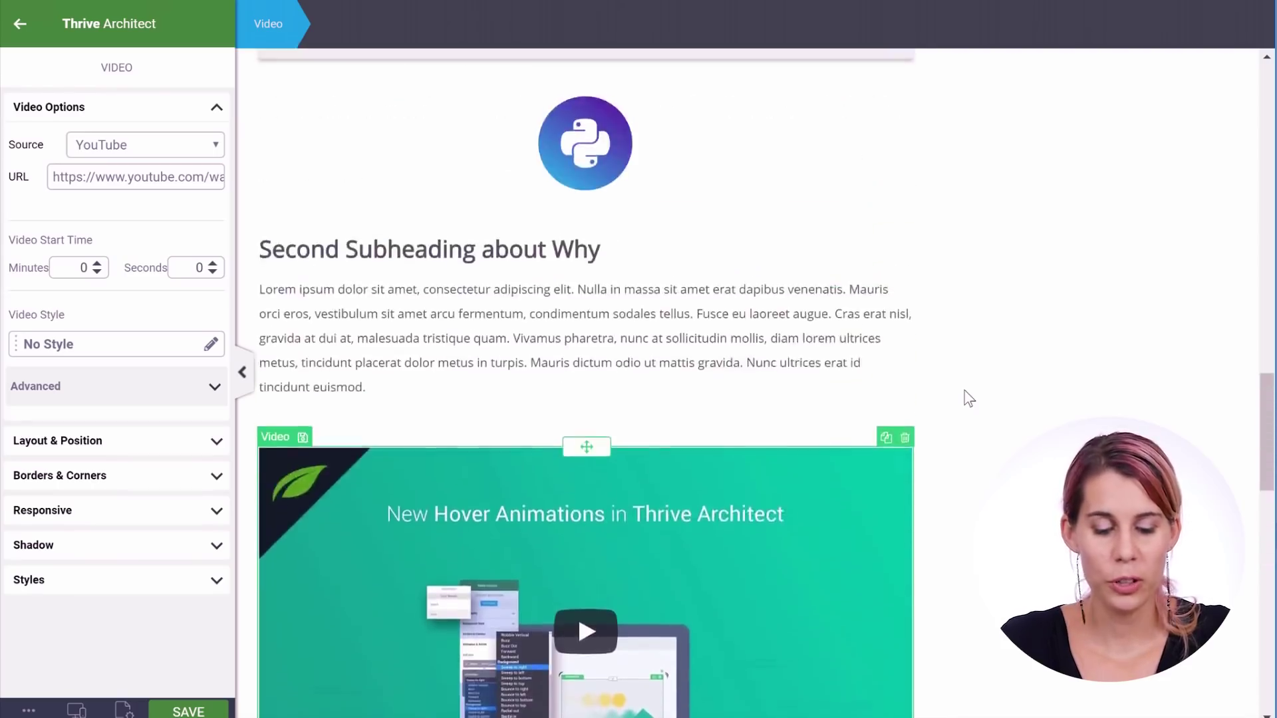
{"action": "scroll", "coordinate": [969, 398], "scroll_direction": "up", "scroll_amount": 12}
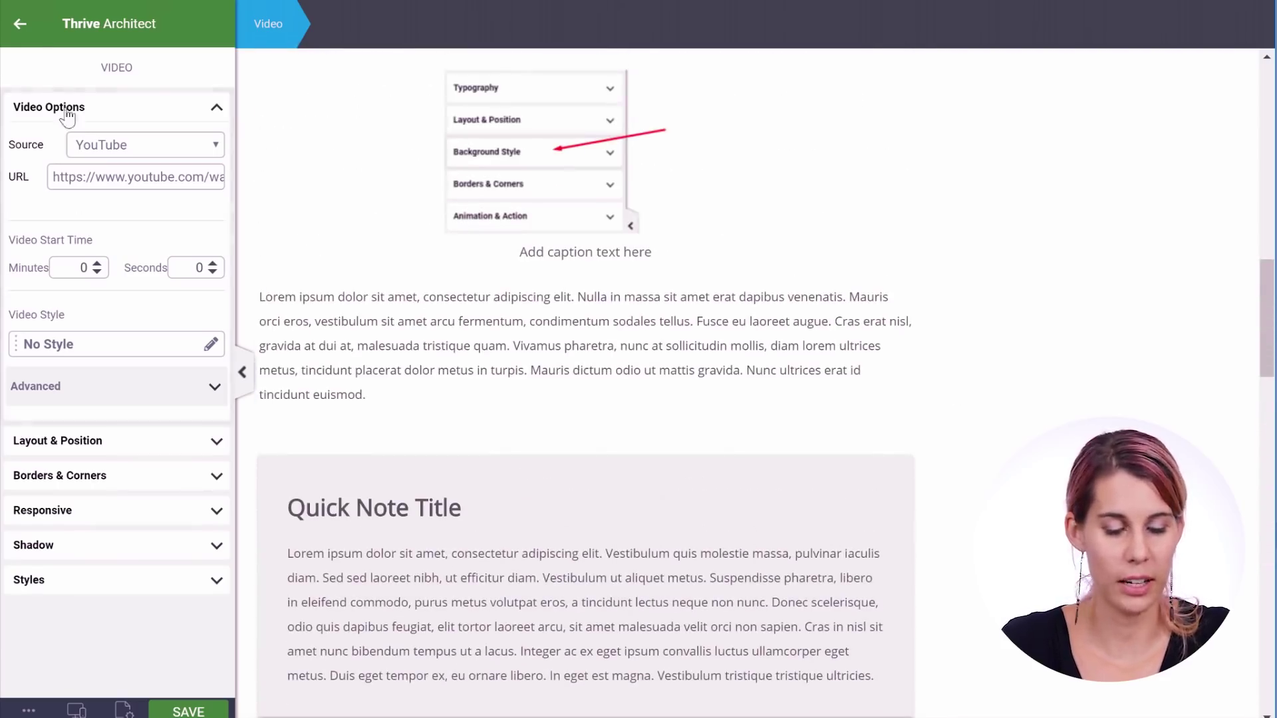
{"action": "left_click", "coordinate": [24, 27]}
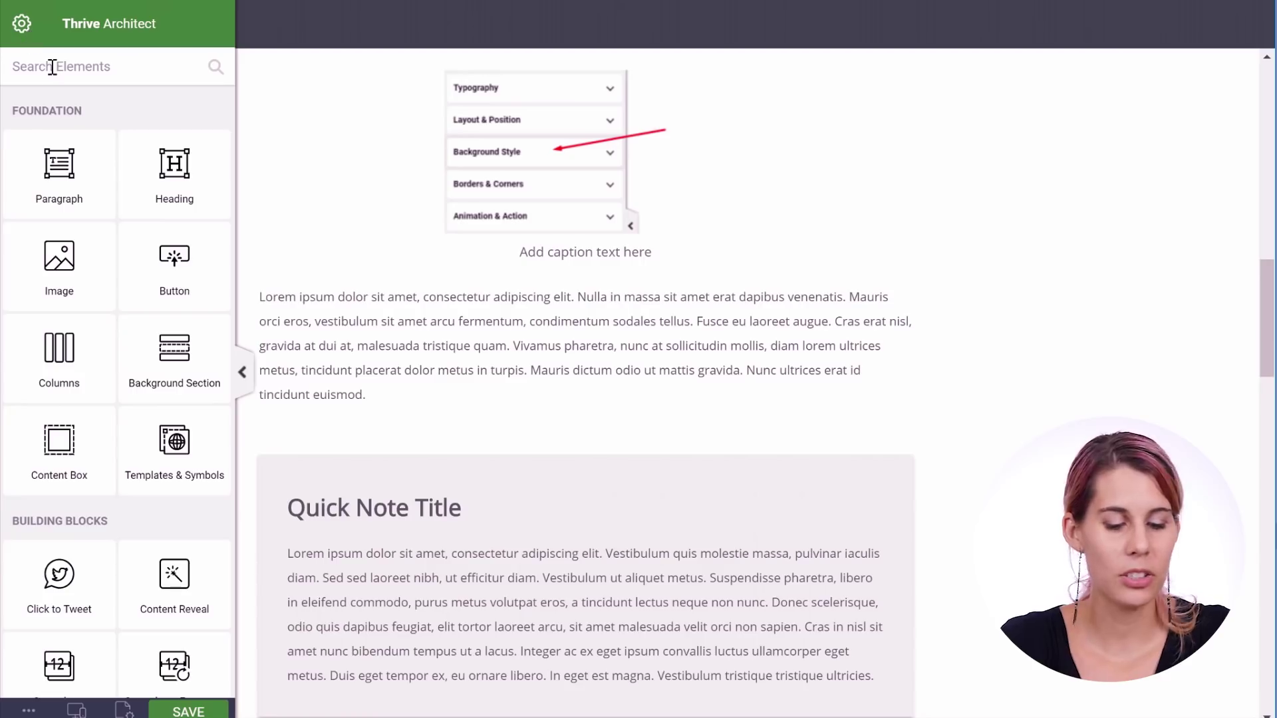
{"action": "type", "text": "click"}
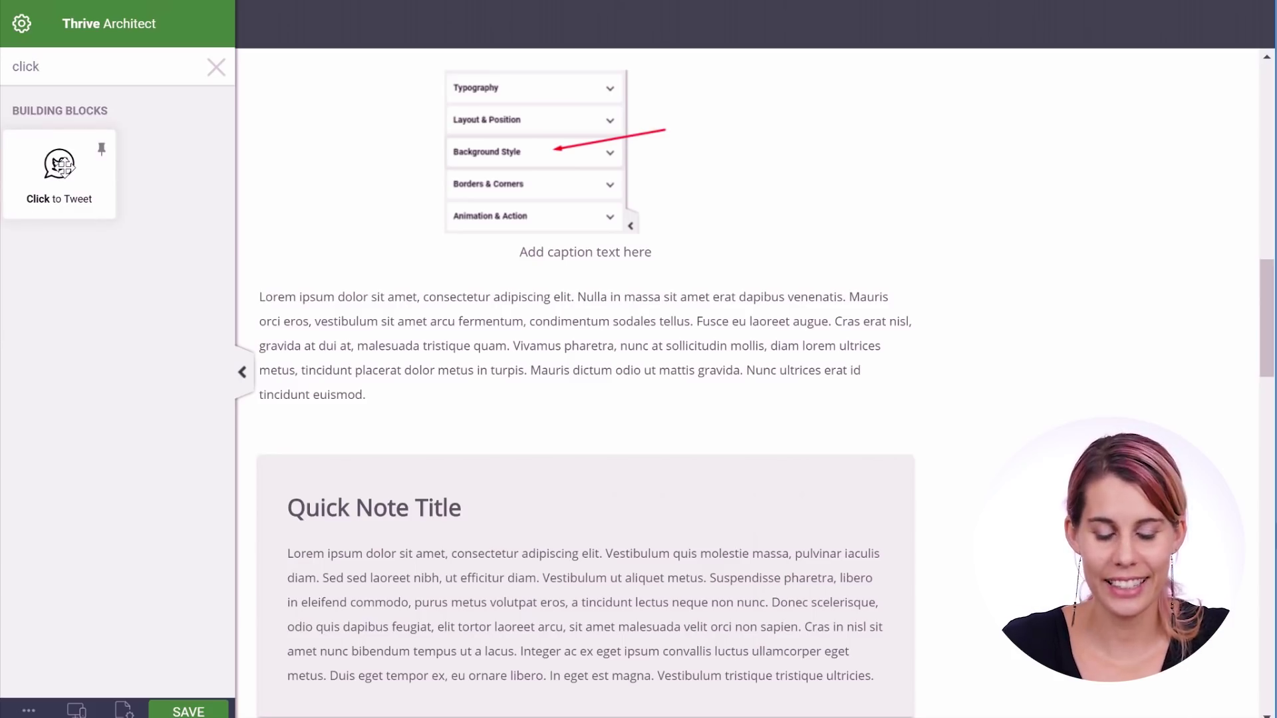
{"action": "left_click_drag", "start_coordinate": [64, 166], "coordinate": [443, 392]}
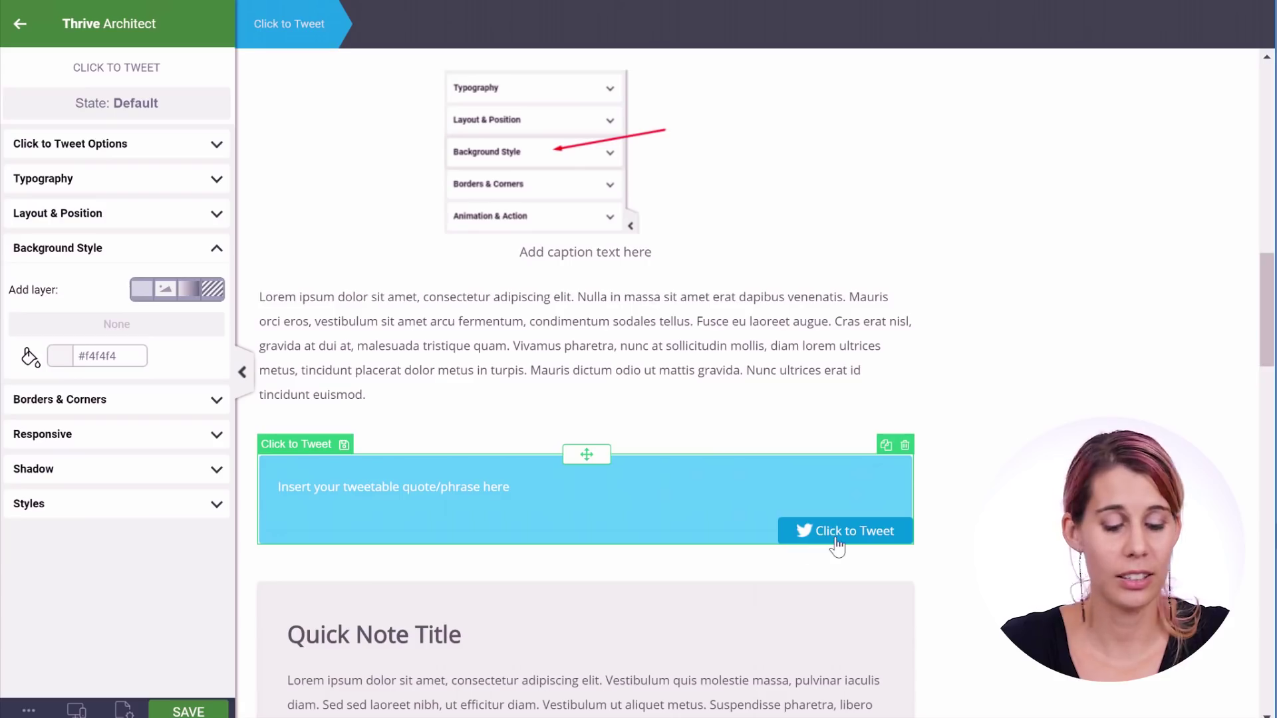
{"action": "left_click", "coordinate": [949, 482]}
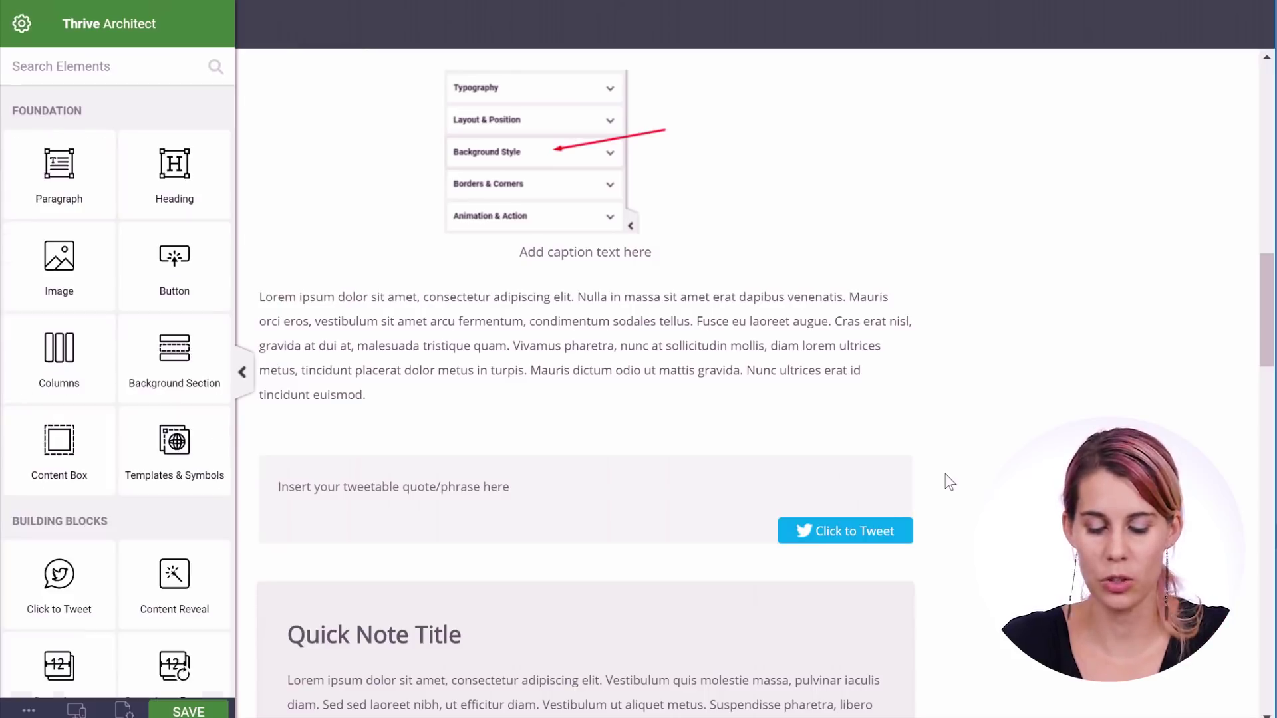
Delete the Quick Note Title box at the end of the post and insert an empty Content Box in its place.
{"action": "scroll", "coordinate": [949, 482], "scroll_direction": "down", "scroll_amount": 10}
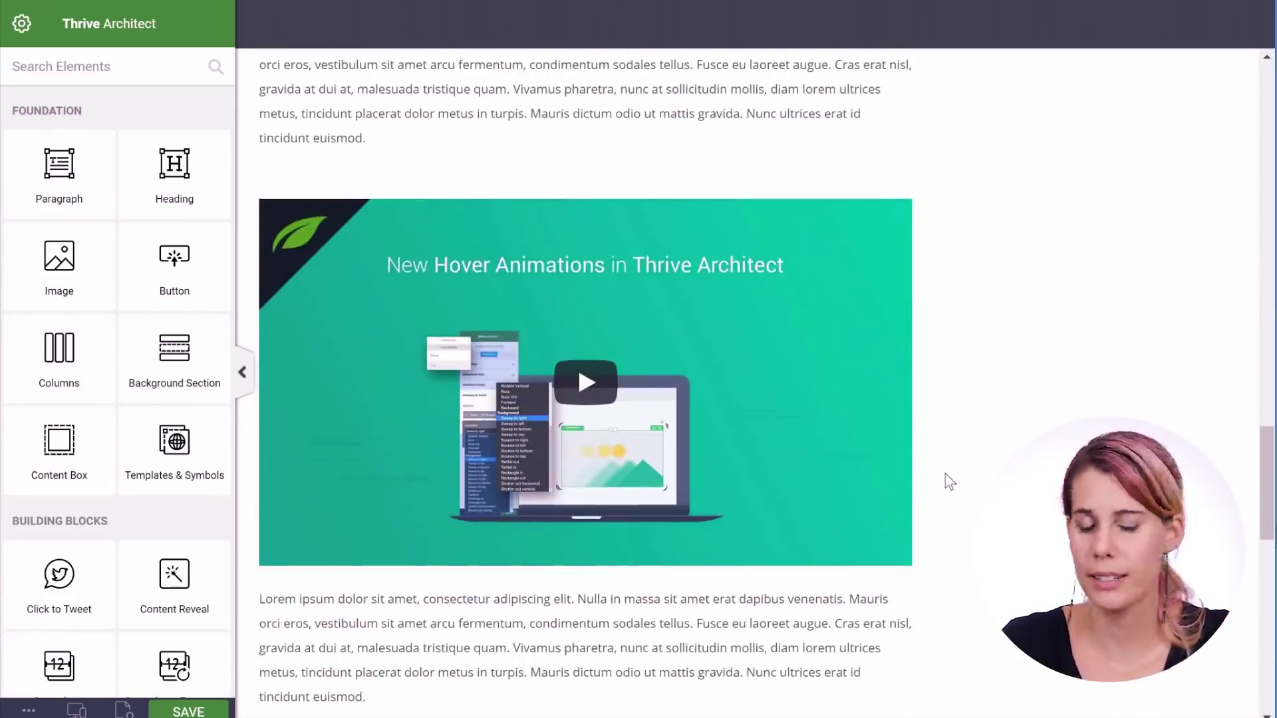
{"action": "scroll", "coordinate": [949, 482], "scroll_direction": "down", "scroll_amount": 8}
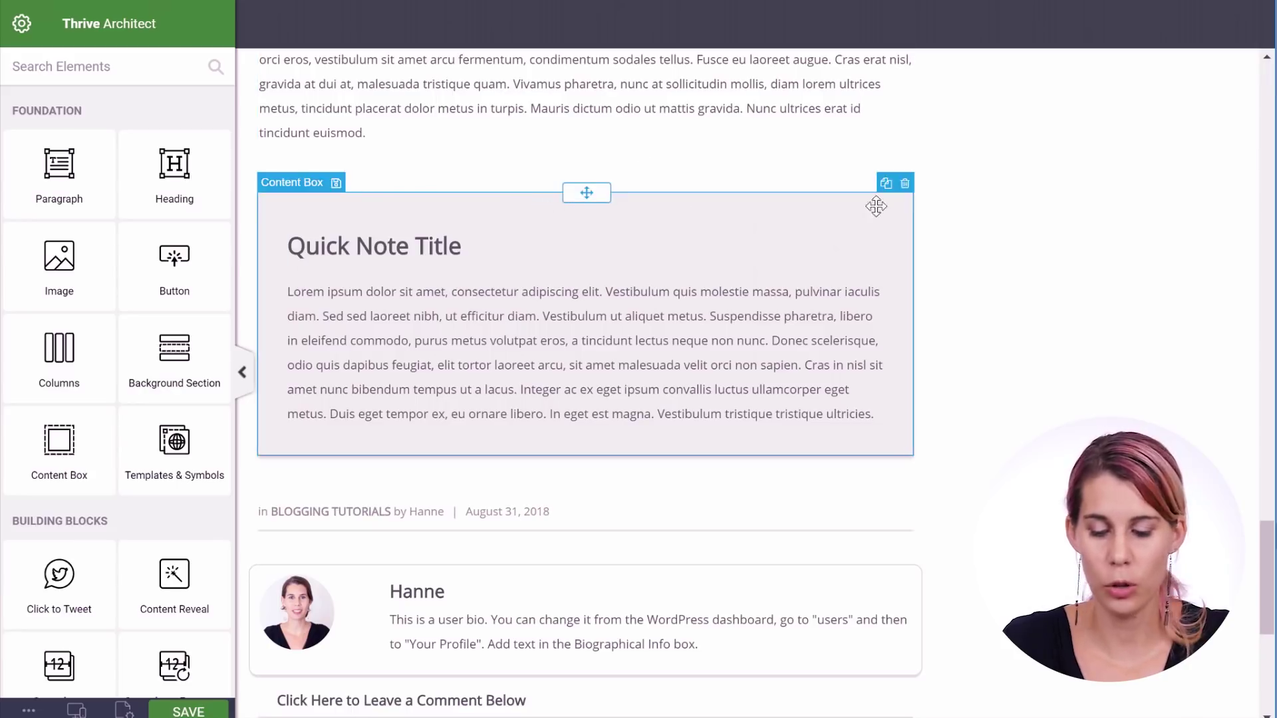
{"action": "left_click", "coordinate": [905, 183]}
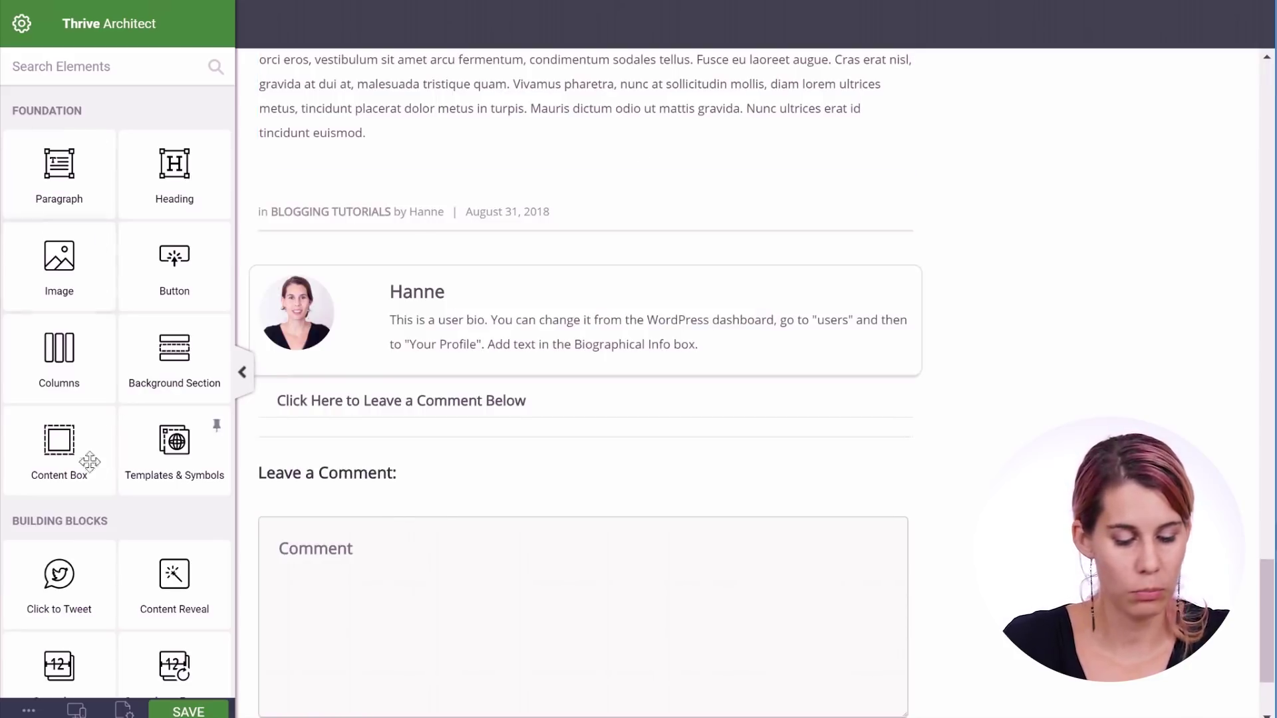
{"action": "left_click_drag", "start_coordinate": [86, 465], "coordinate": [405, 173]}
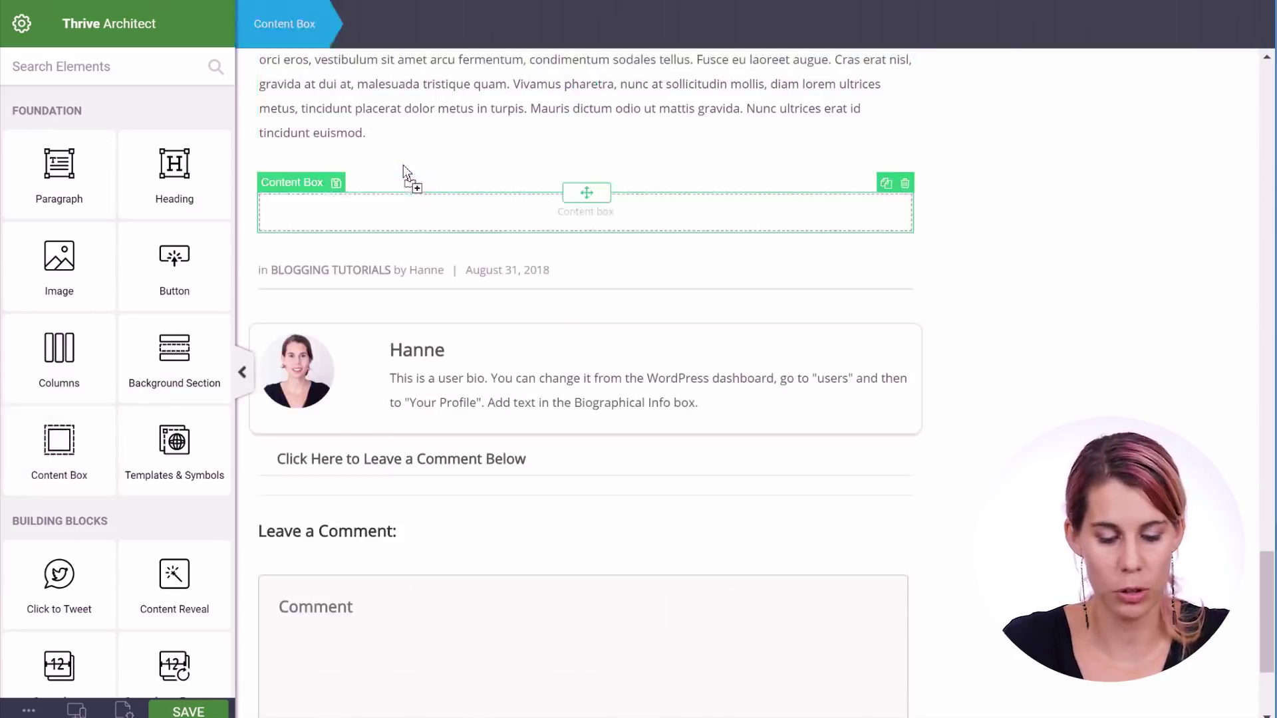
Give the empty Content Box at the end of the post a solid black 1 px border.
{"action": "left_click", "coordinate": [122, 443]}
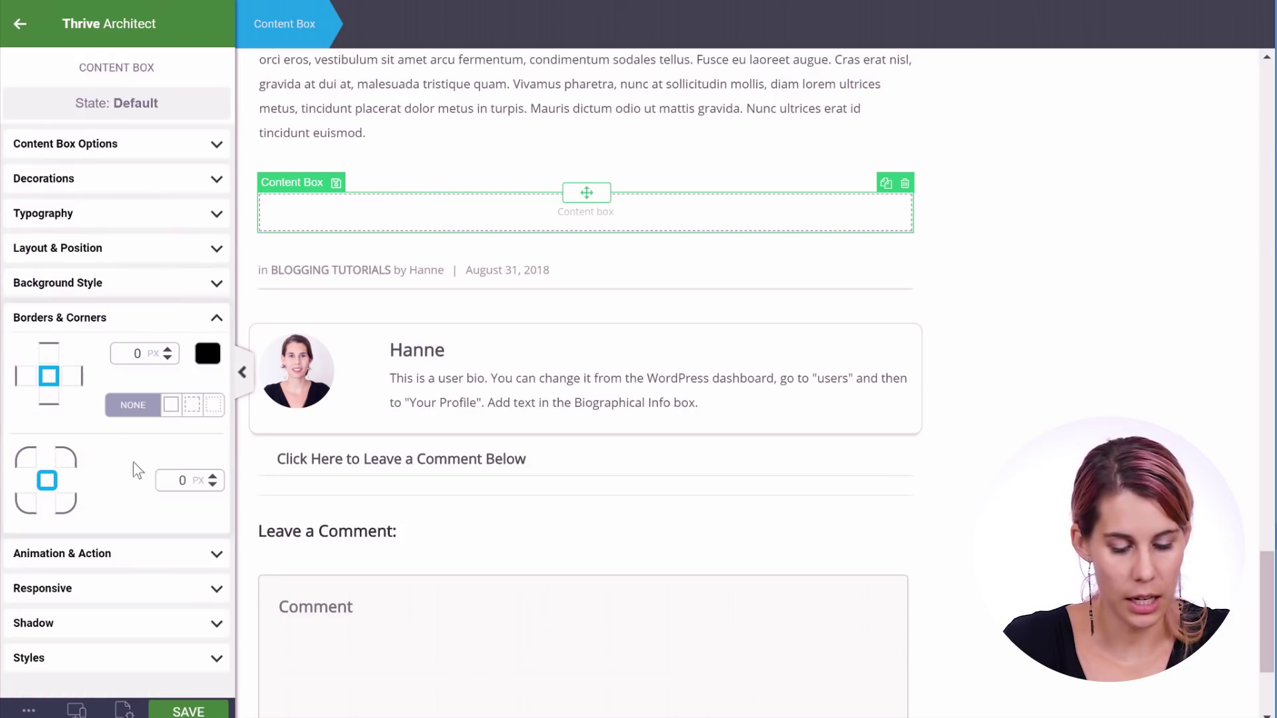
{"action": "left_click", "coordinate": [200, 361]}
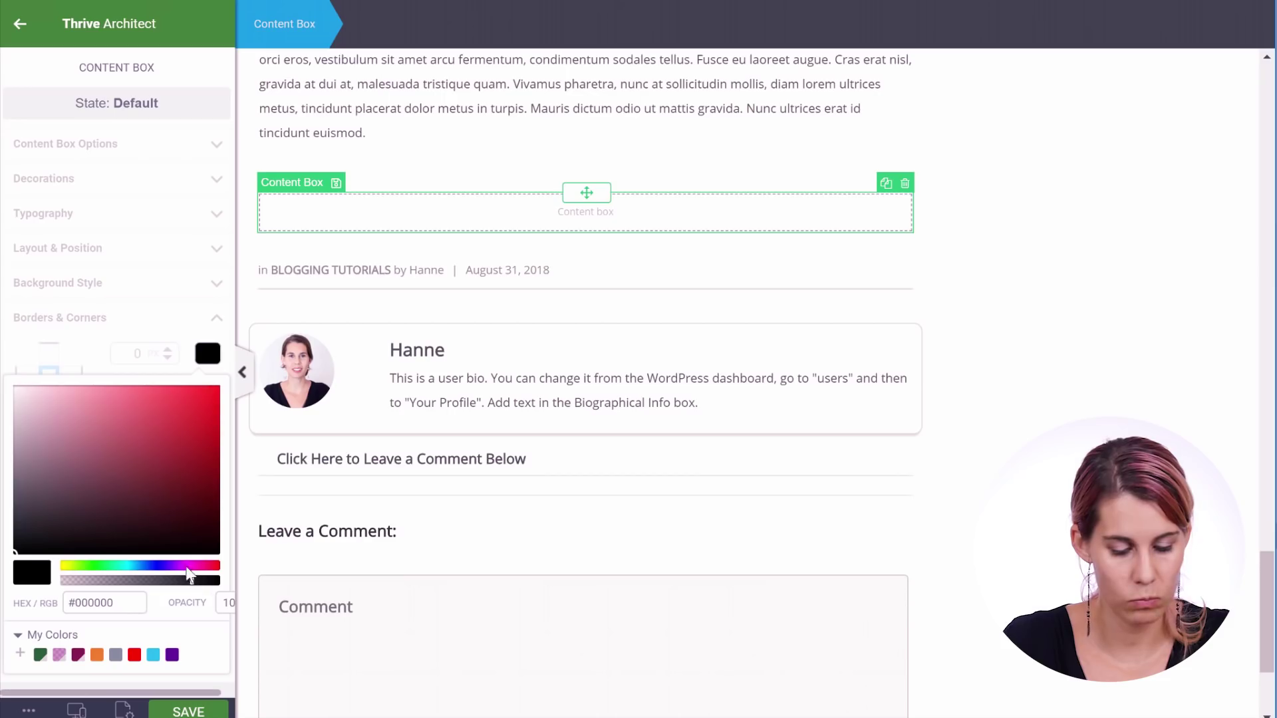
{"action": "left_click", "coordinate": [153, 567]}
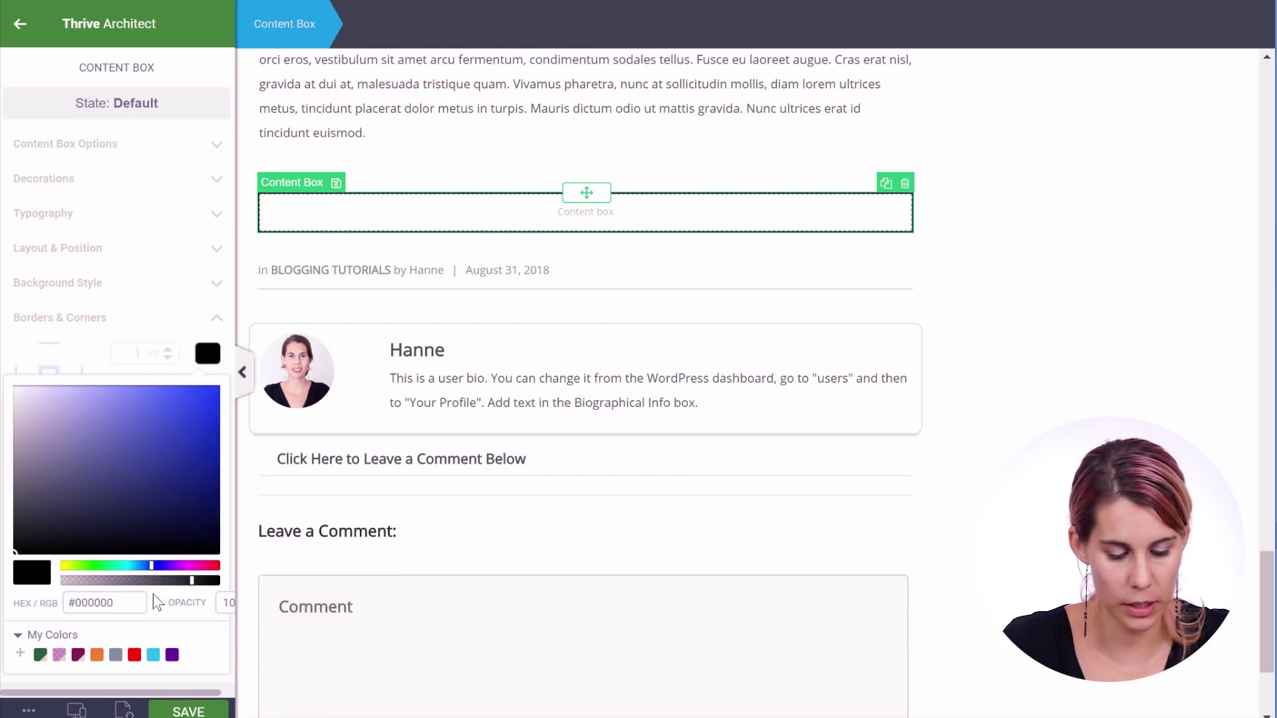
{"action": "left_click", "coordinate": [1022, 318]}
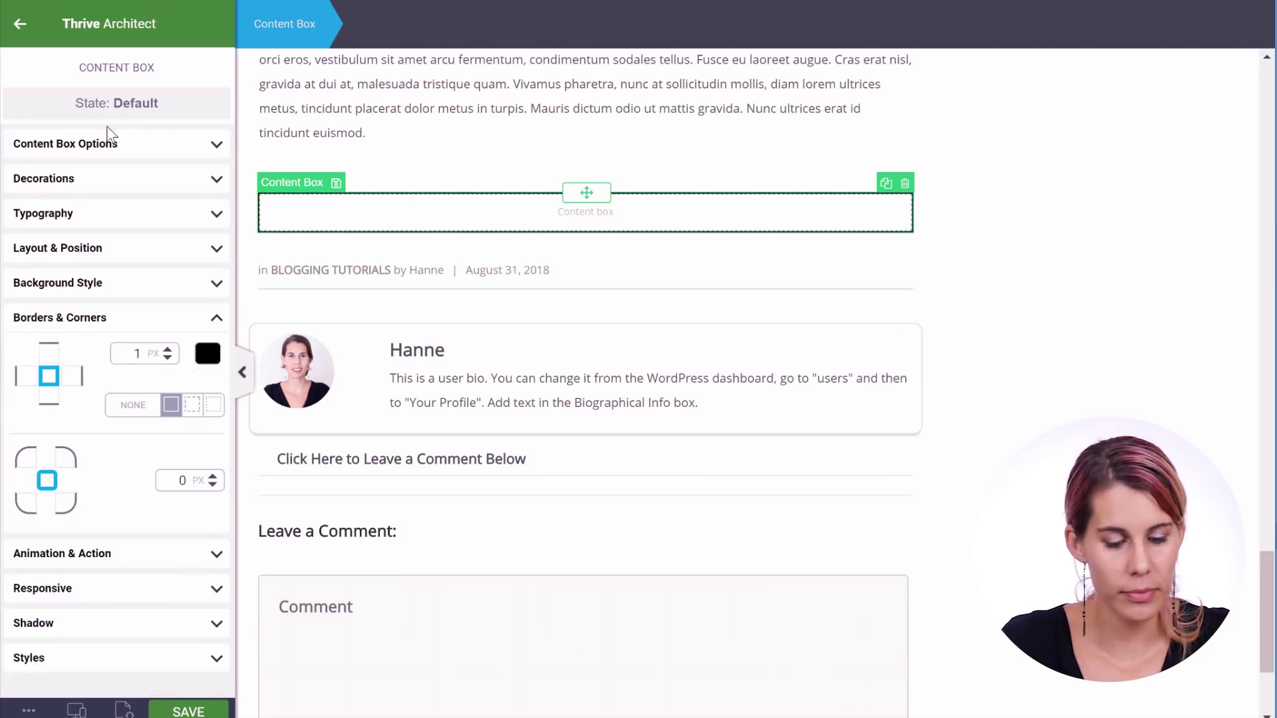
Find the Styled List element and insert it inside the bordered Content Box.
{"action": "left_click", "coordinate": [20, 26]}
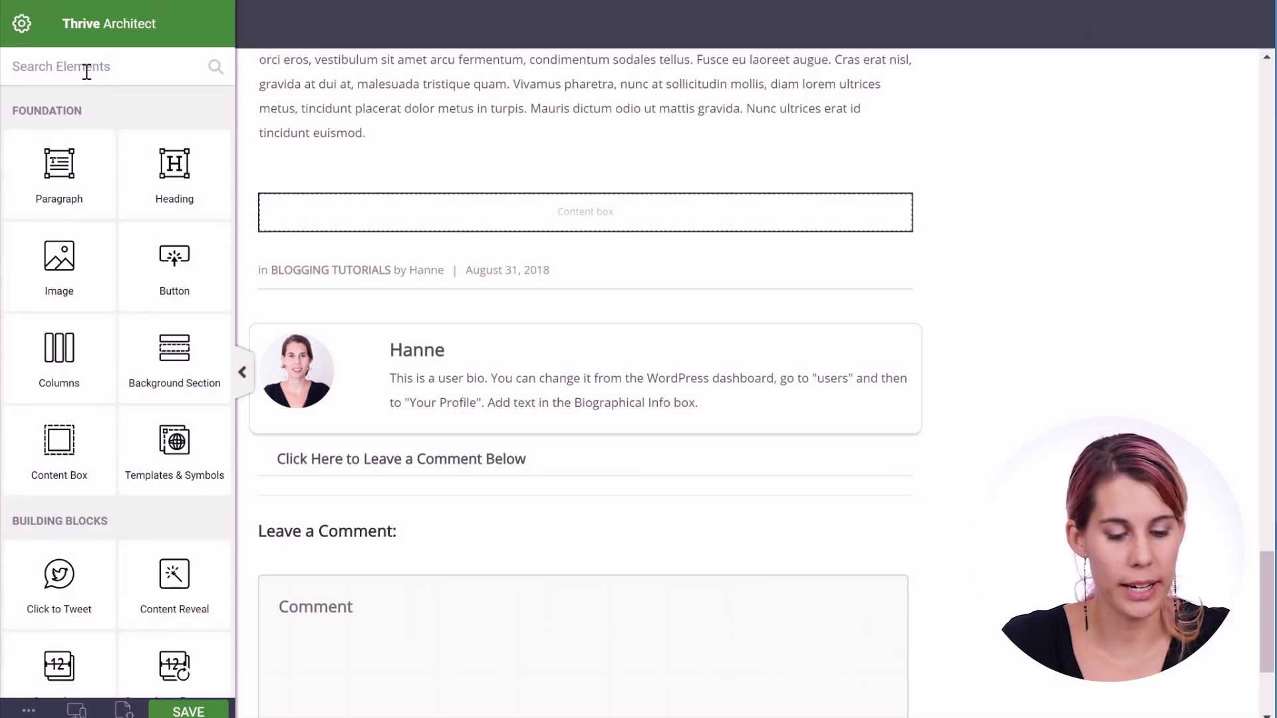
{"action": "type", "text": "styl"}
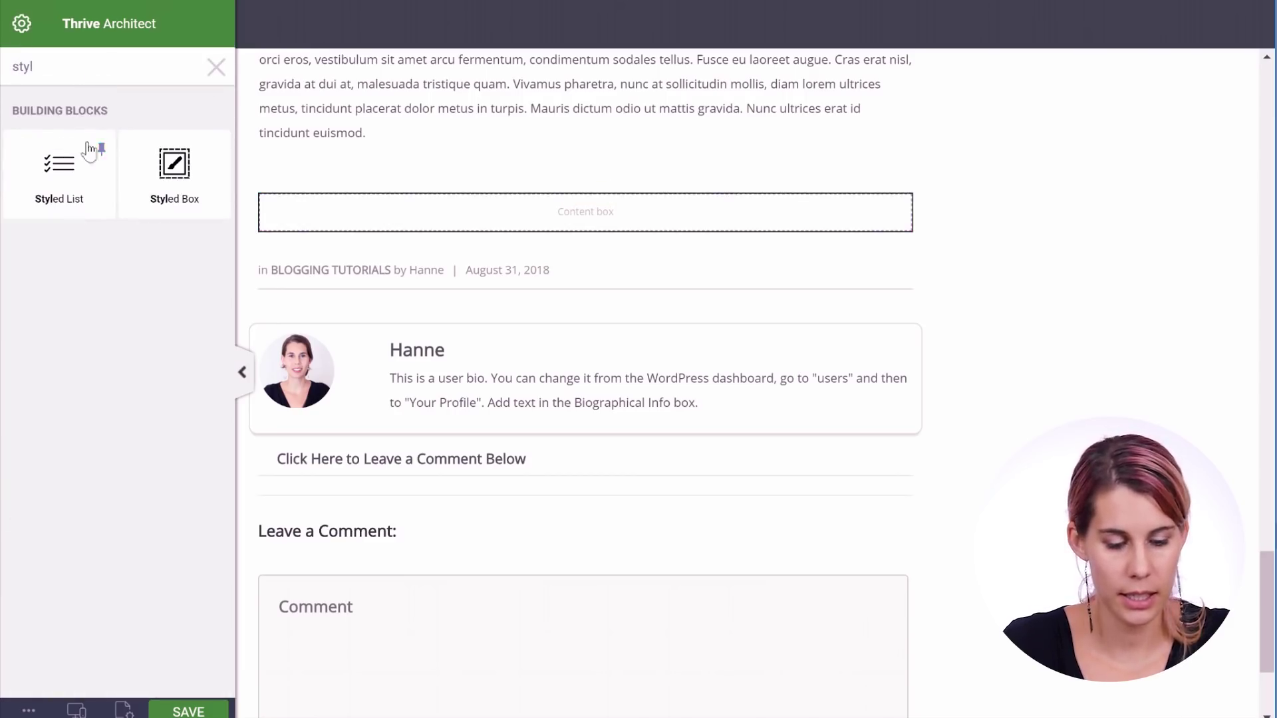
{"action": "left_click_drag", "start_coordinate": [85, 159], "coordinate": [548, 212]}
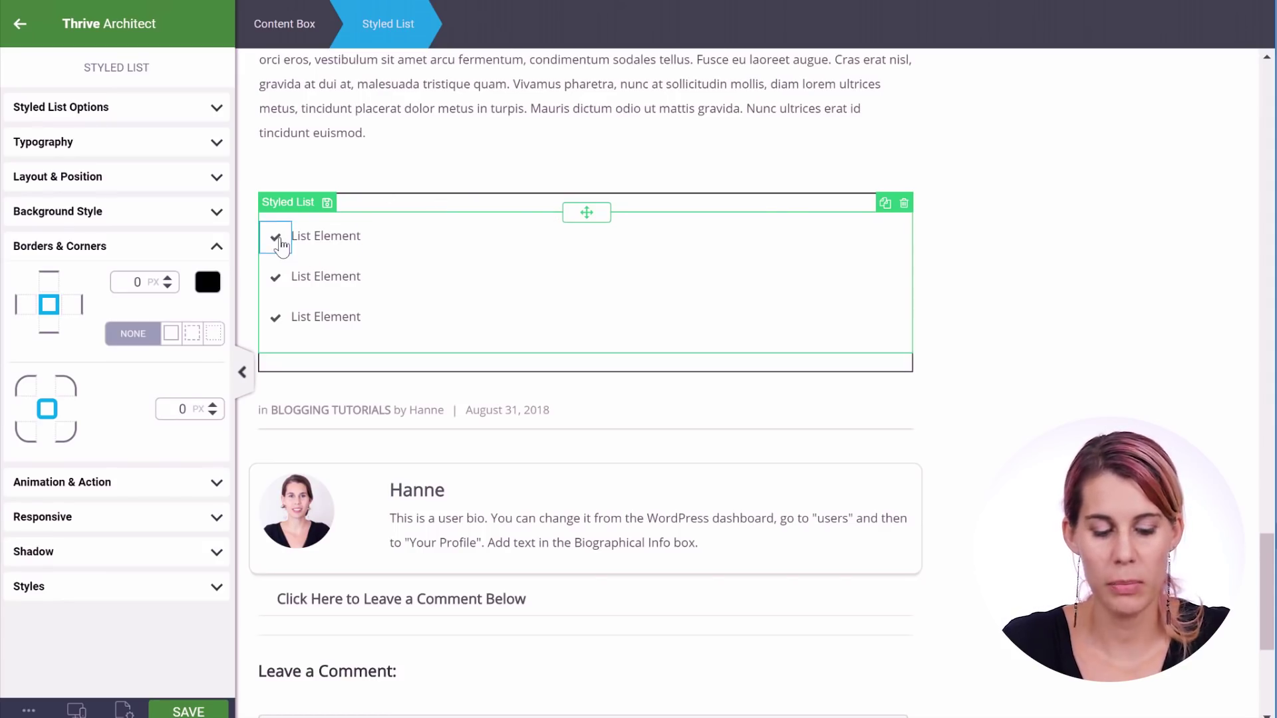
Duplicate the styled list in the Content Box and place the copy beside the original as a second column.
{"action": "left_click", "coordinate": [884, 203]}
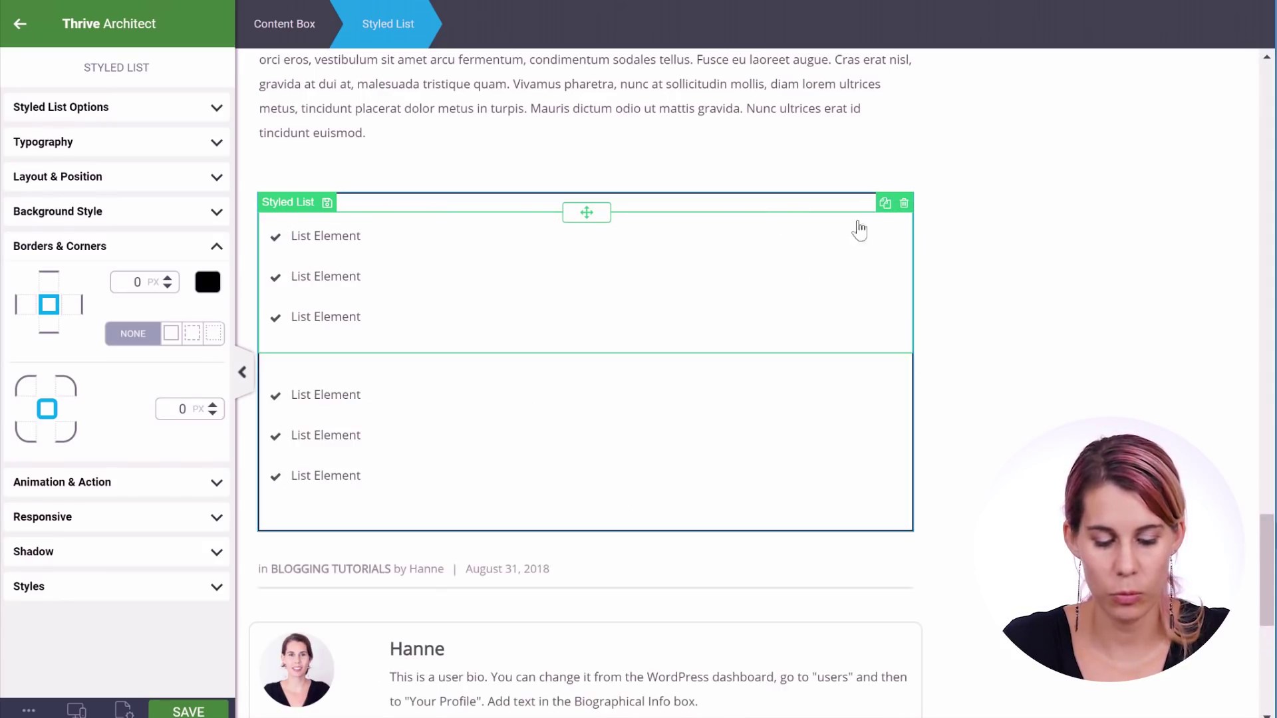
{"action": "left_click", "coordinate": [497, 373]}
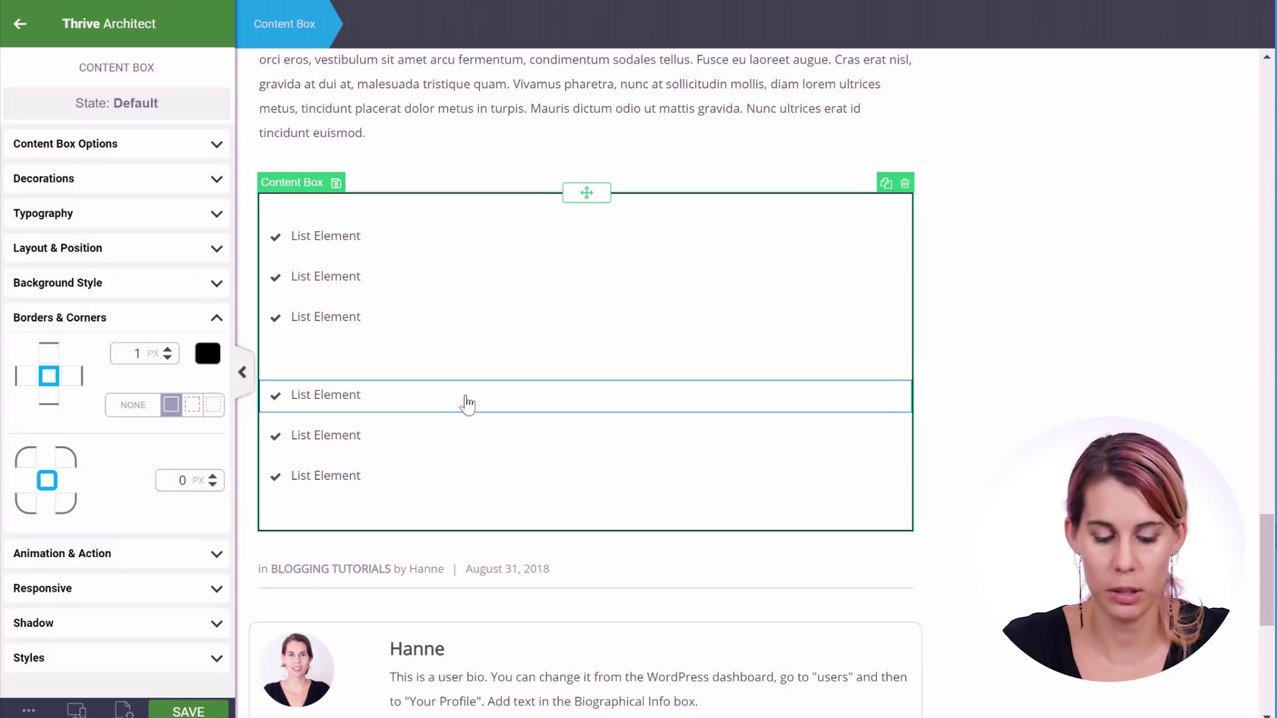
{"action": "left_click", "coordinate": [479, 385]}
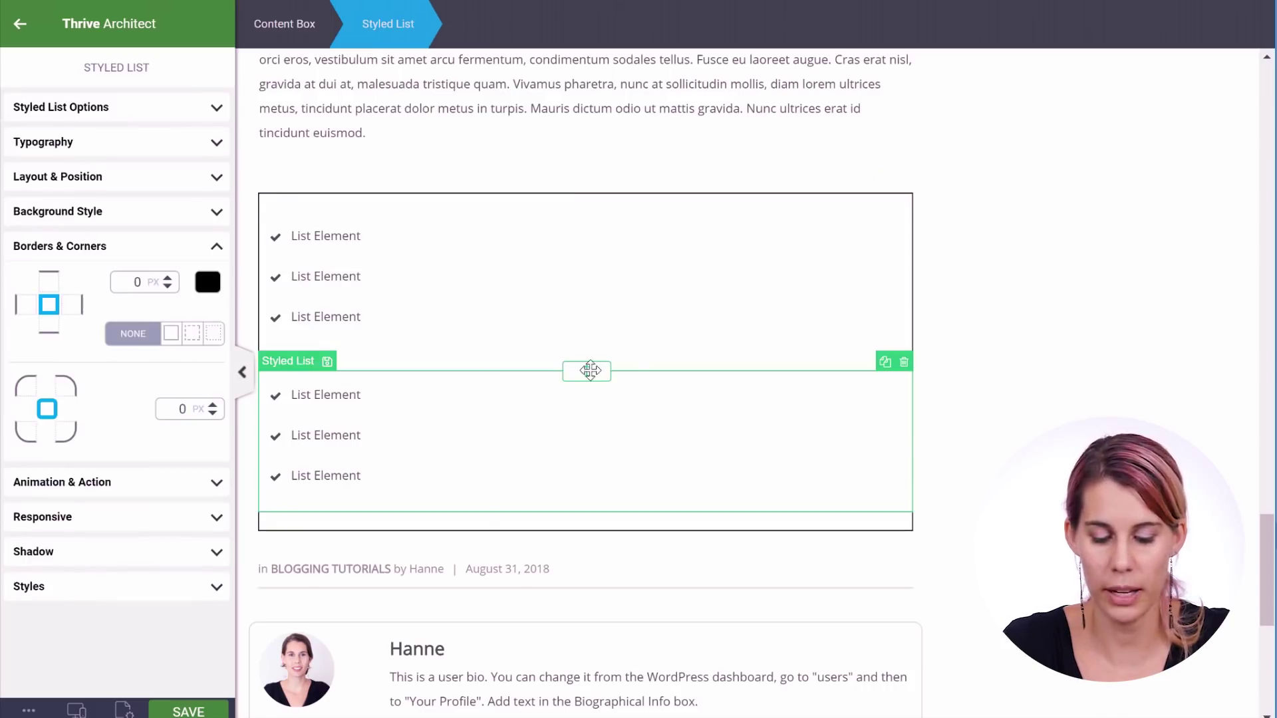
{"action": "left_click_drag", "start_coordinate": [586, 370], "coordinate": [890, 276]}
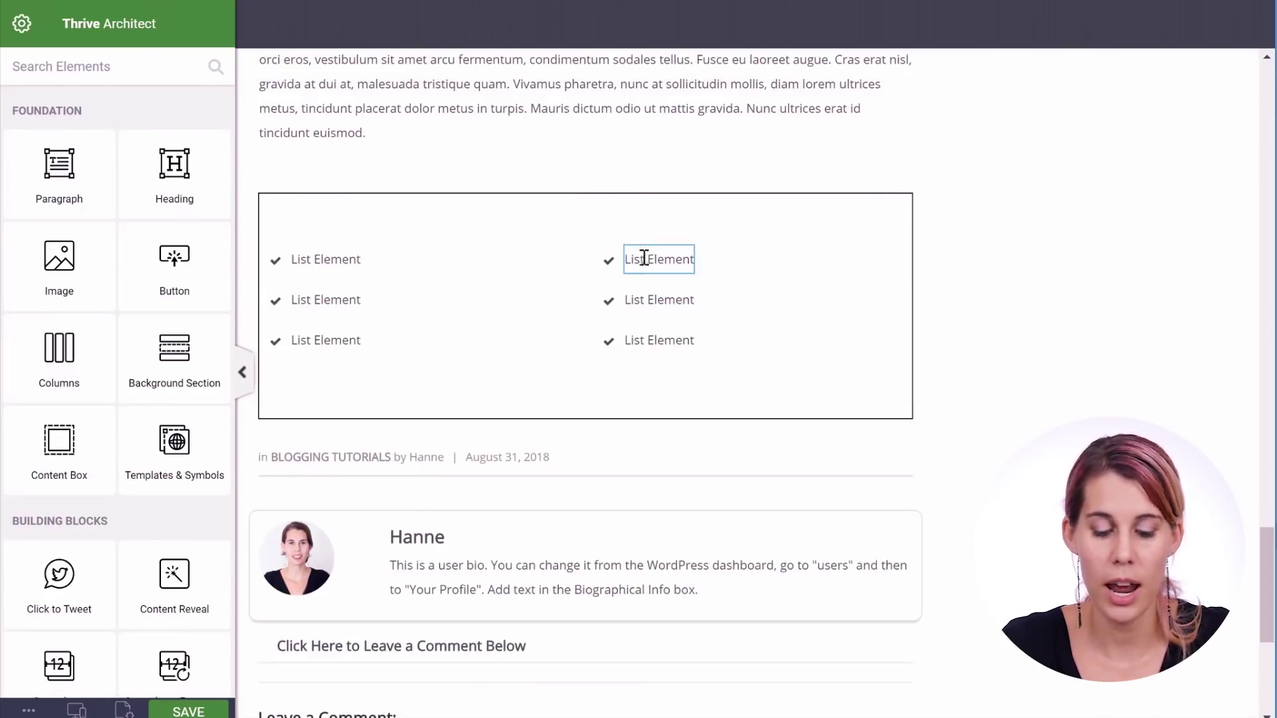
Change the grouped icons of the second column's list to the Comment Times icon.
{"action": "left_click", "coordinate": [602, 265]}
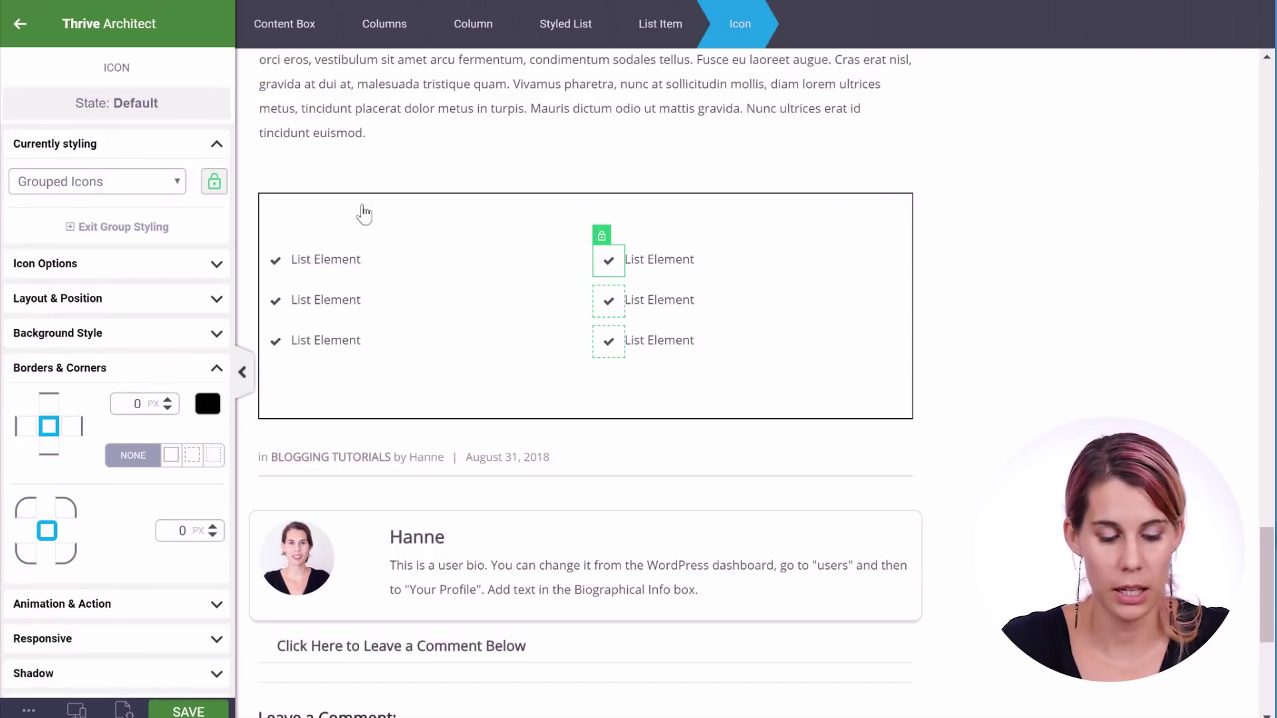
{"action": "left_click", "coordinate": [61, 186]}
{"action": "left_click", "coordinate": [85, 182]}
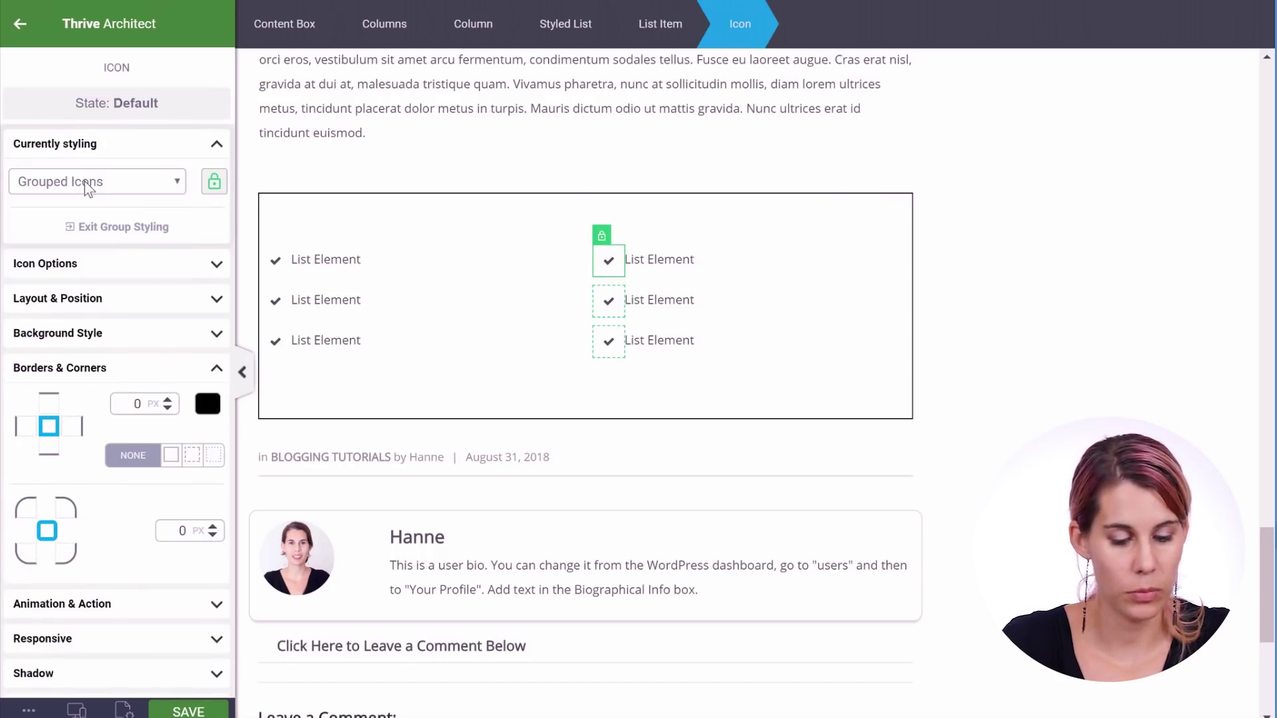
{"action": "left_click", "coordinate": [127, 269]}
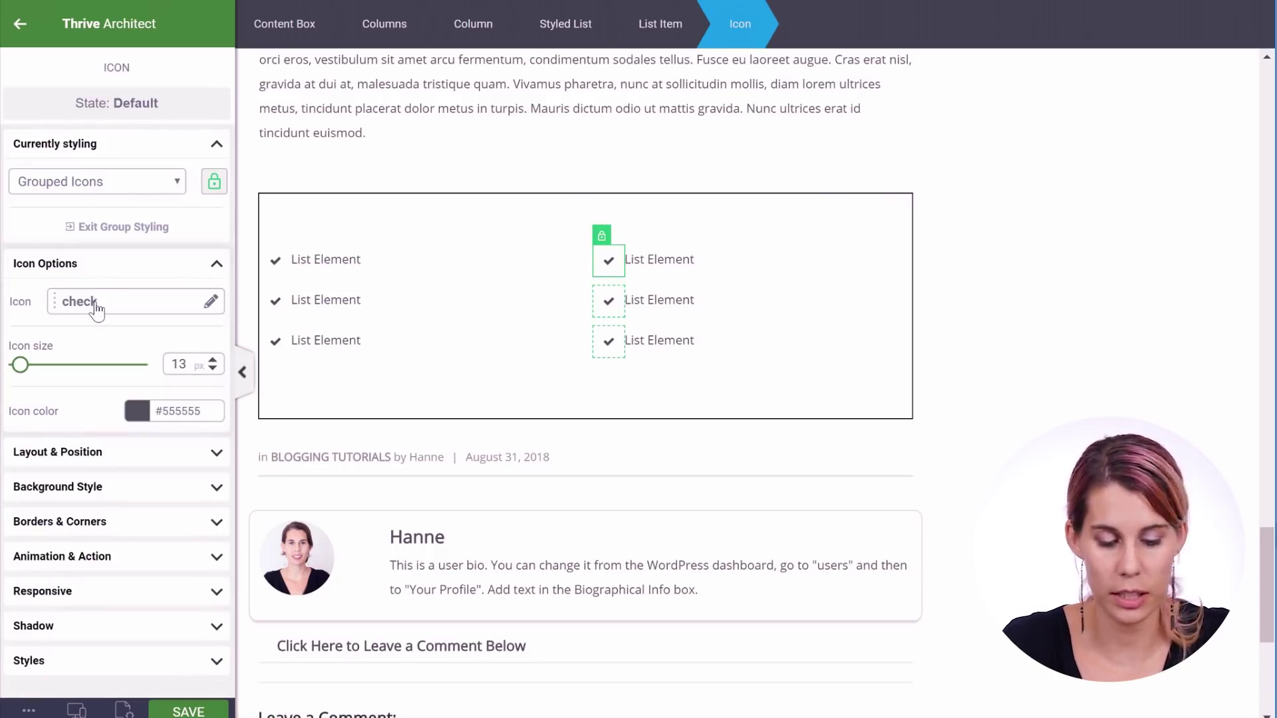
{"action": "left_click", "coordinate": [166, 302]}
{"action": "scroll", "coordinate": [453, 405], "scroll_direction": "down", "scroll_amount": 10}
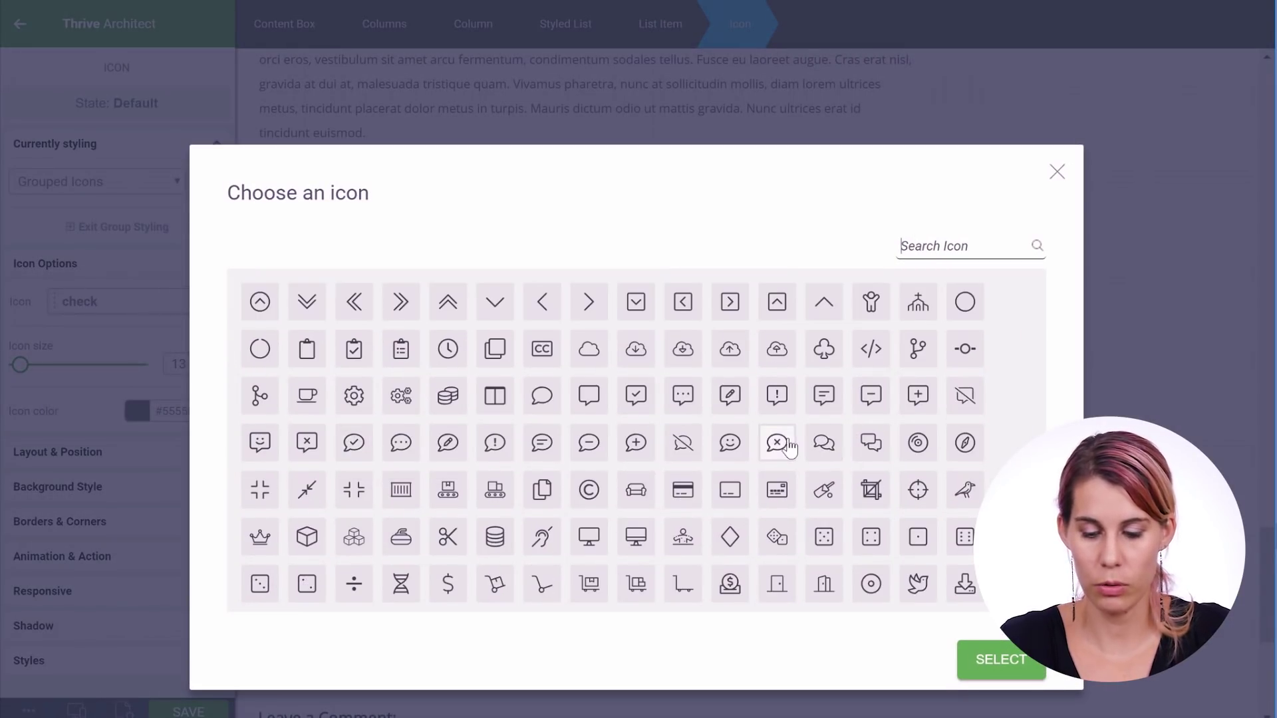
{"action": "left_click", "coordinate": [791, 450]}
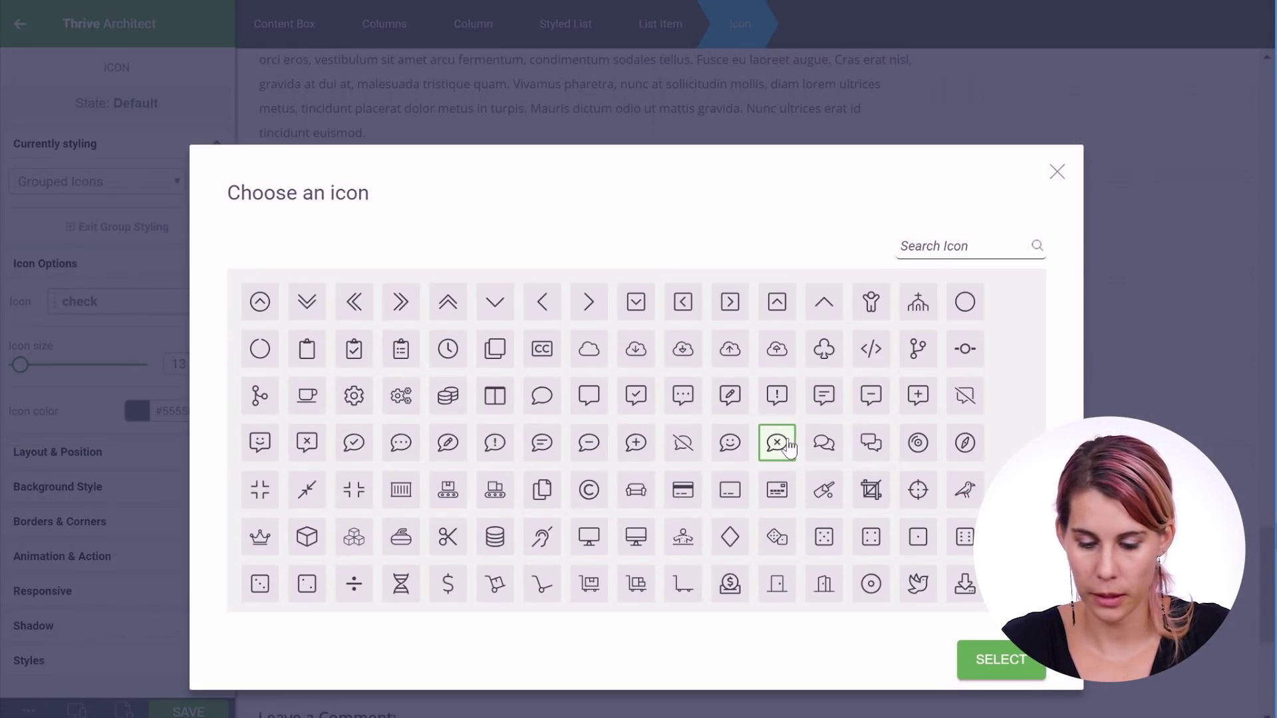
{"action": "left_click", "coordinate": [1011, 664]}
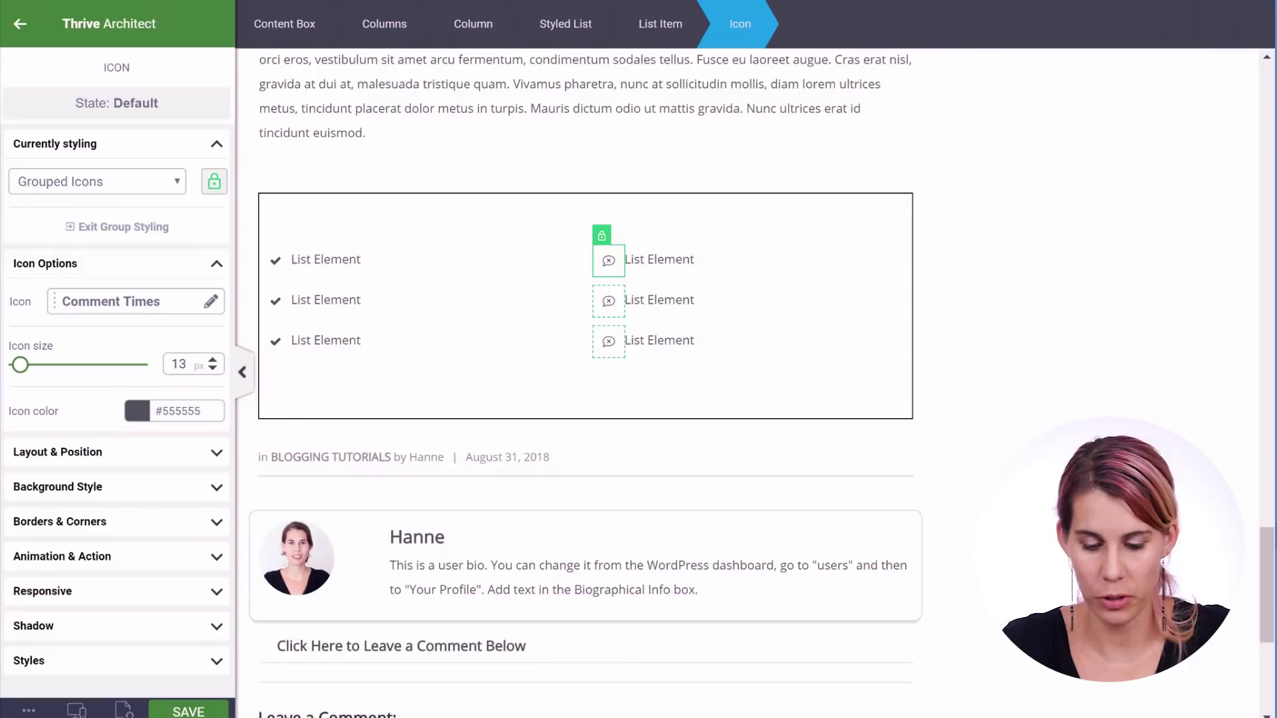
Search the icon library for "comm" and change the first column's grouped list icons to Comment Check.
{"action": "left_click", "coordinate": [277, 266]}
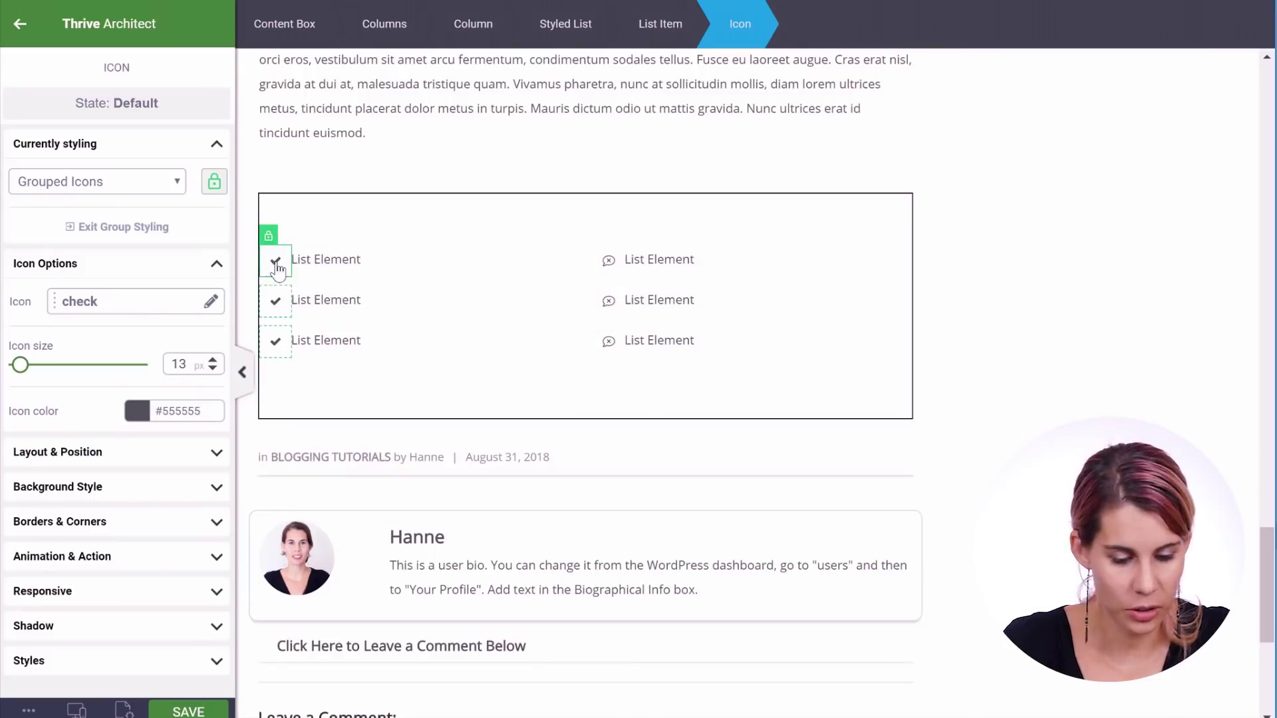
{"action": "left_click", "coordinate": [143, 311]}
{"action": "left_click", "coordinate": [948, 245]}
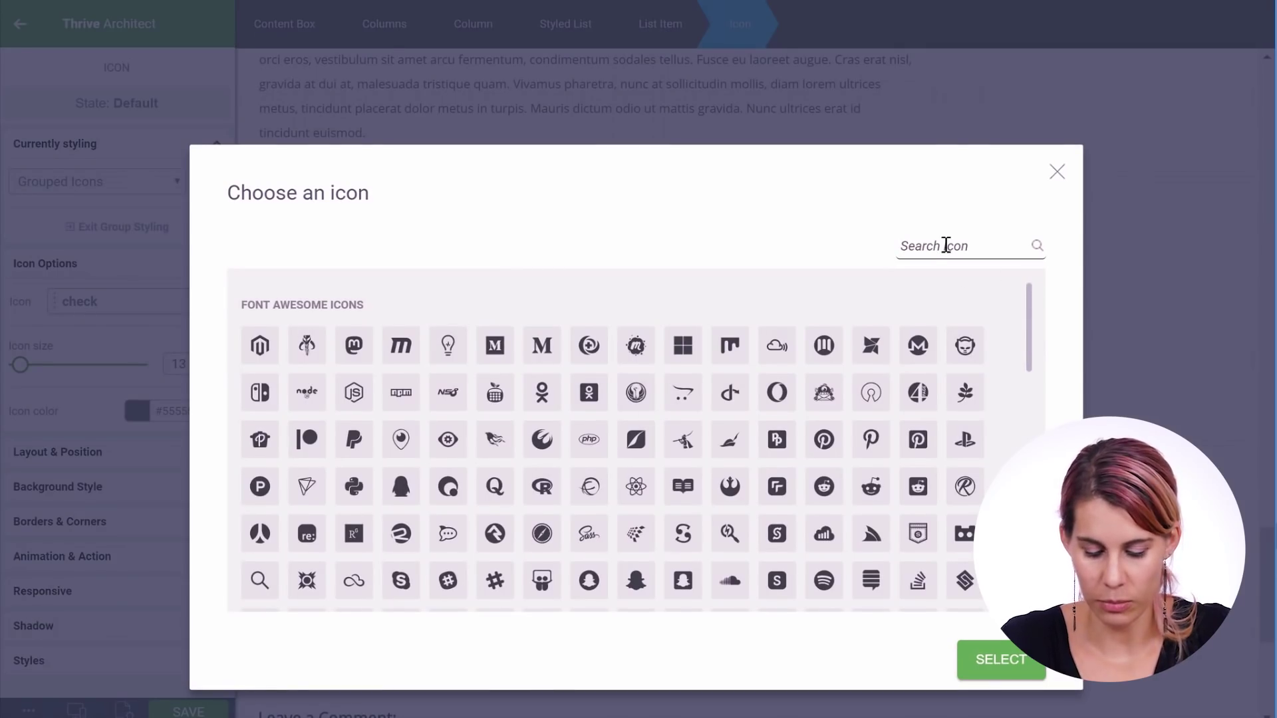
{"action": "type", "text": "comm"}
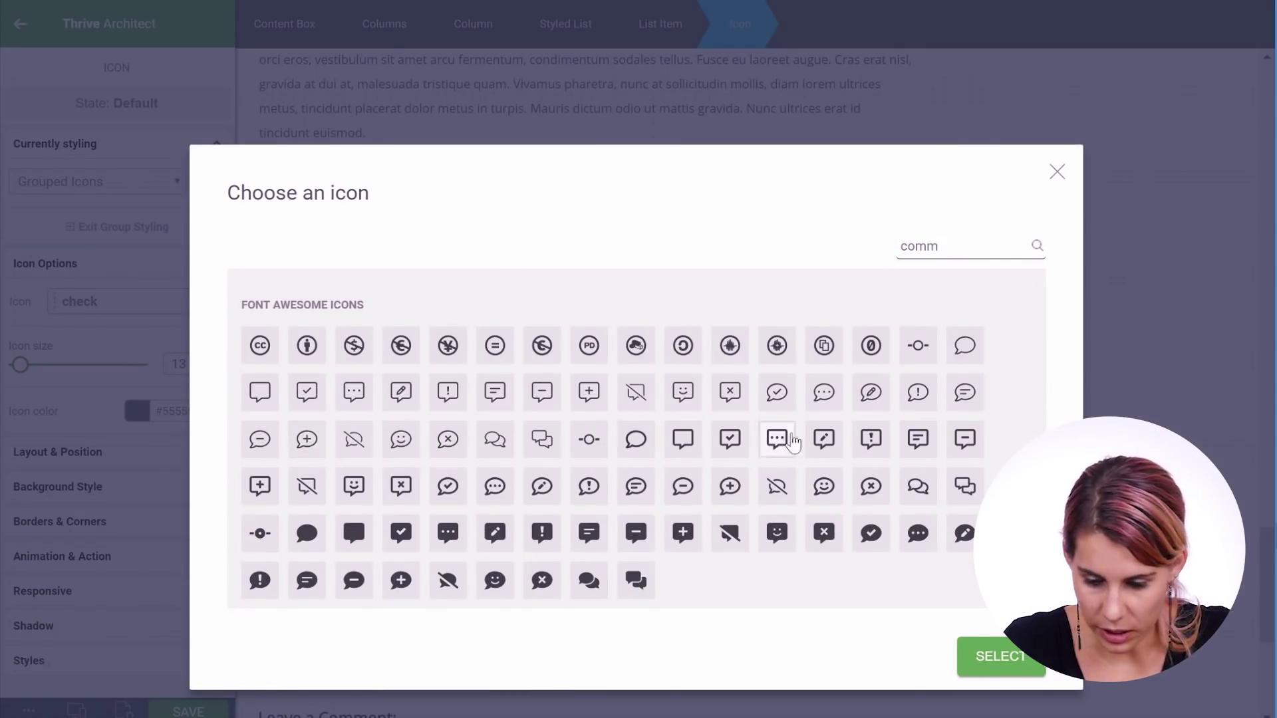
{"action": "left_click", "coordinate": [778, 394]}
{"action": "left_click", "coordinate": [984, 658]}
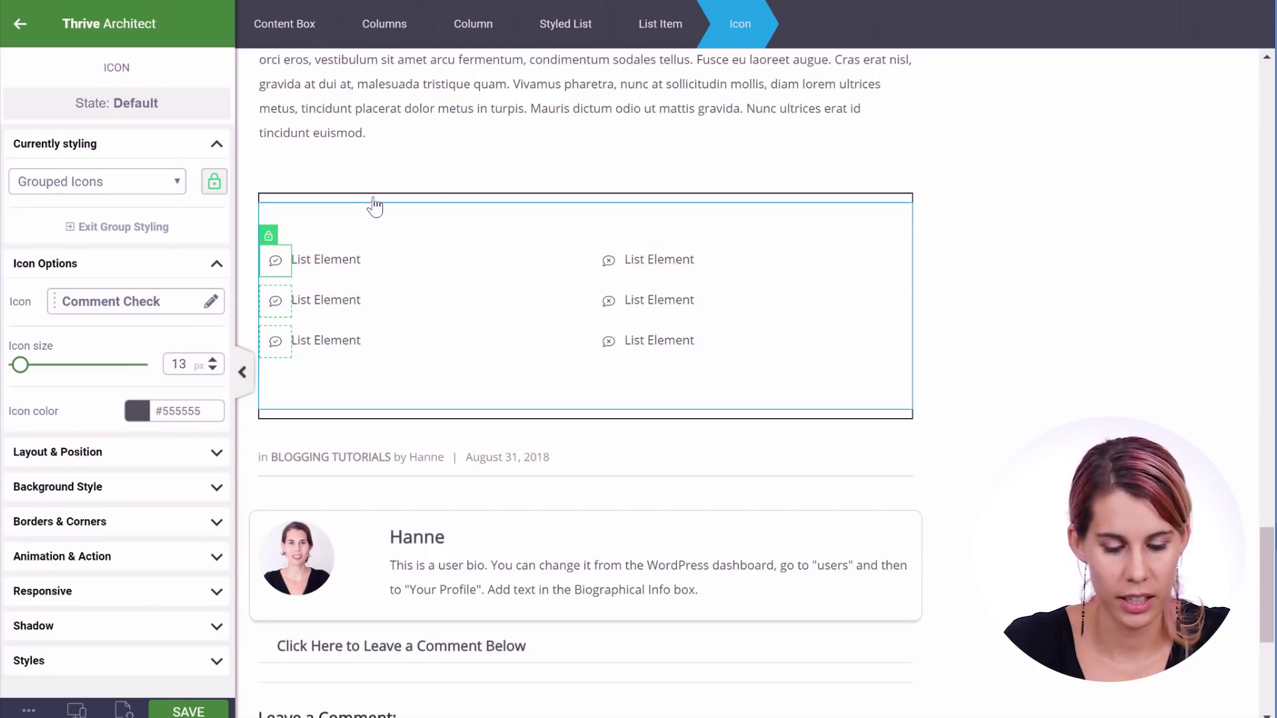
Set the padding of the Content Box around the two lists to 20 px.
{"action": "left_click", "coordinate": [374, 206]}
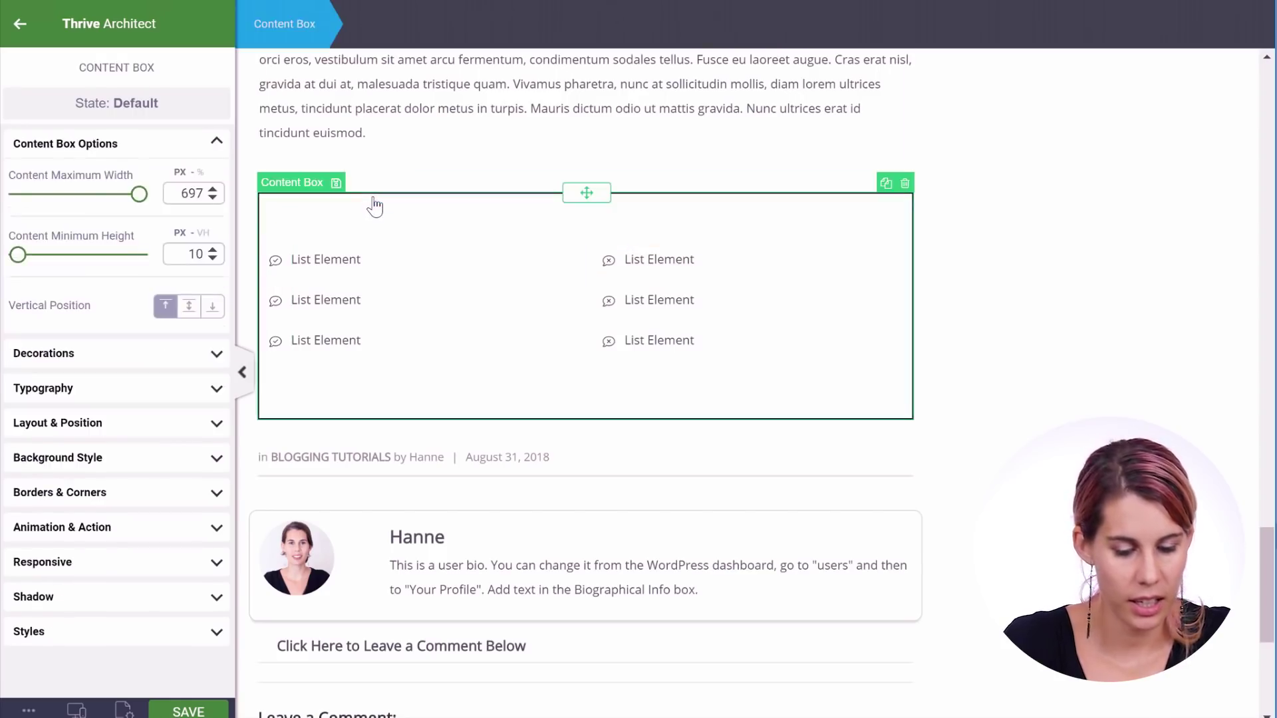
{"action": "left_click", "coordinate": [101, 427]}
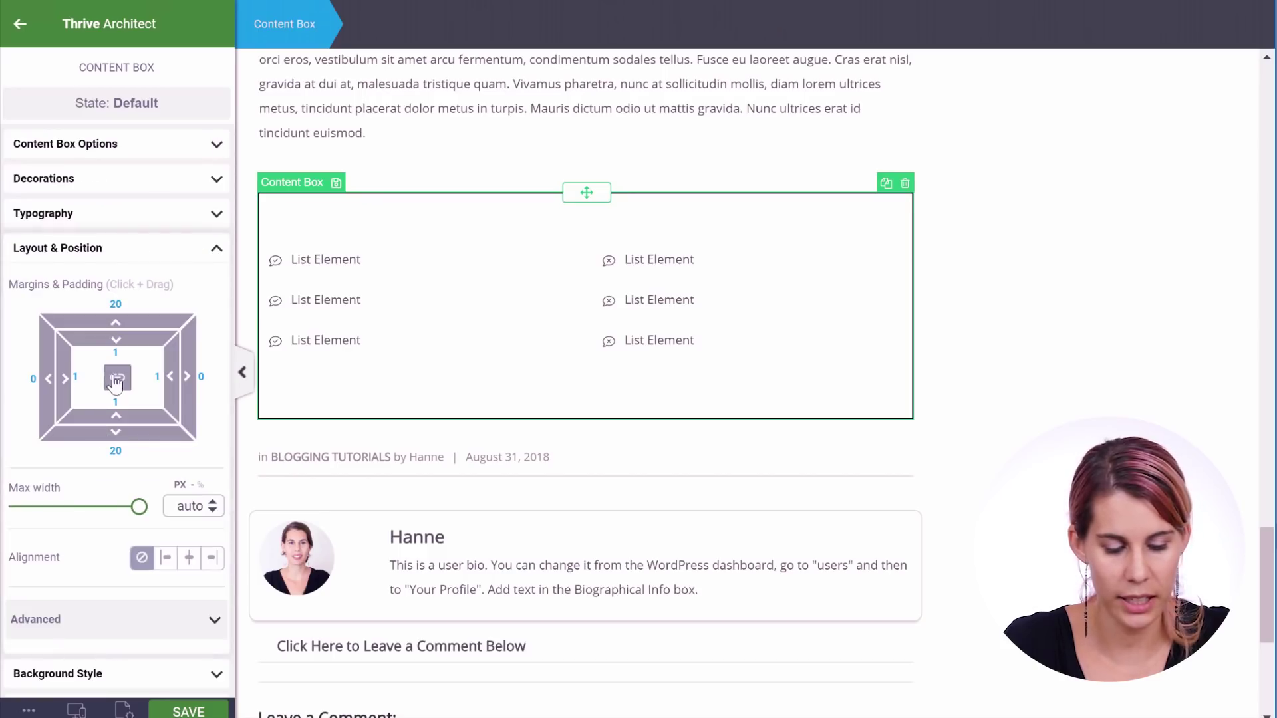
{"action": "left_click", "coordinate": [113, 353]}
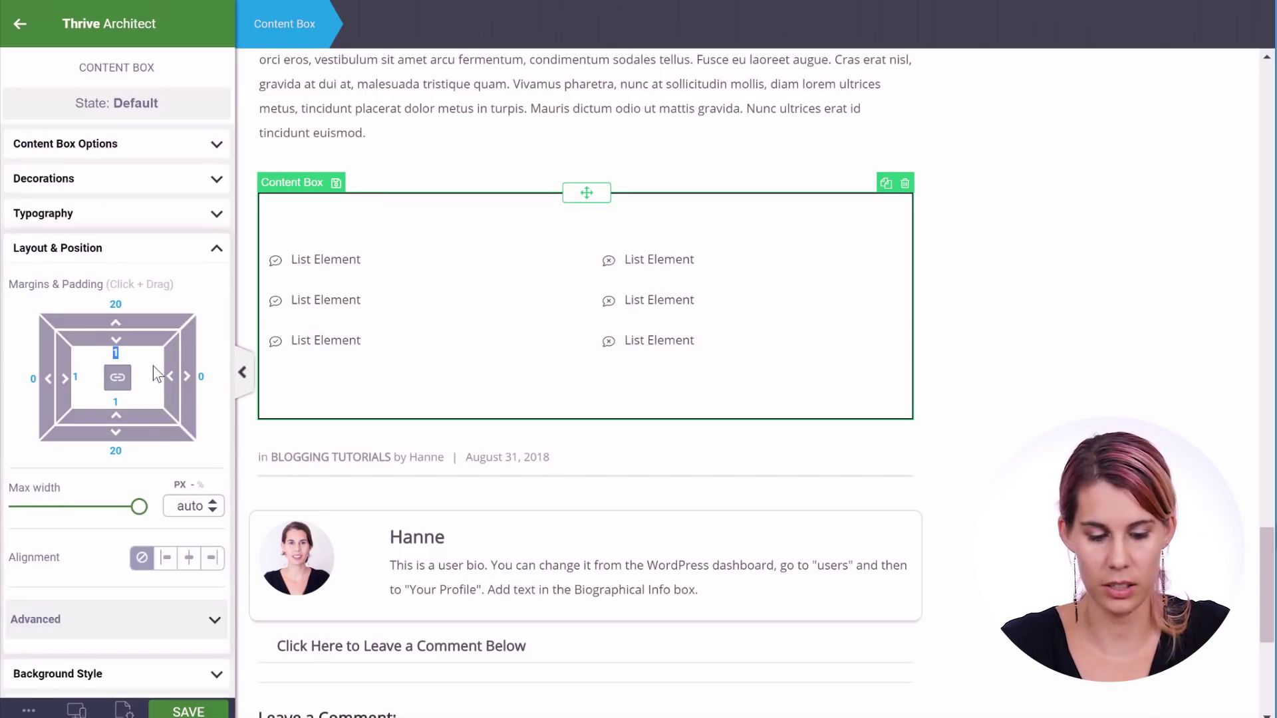
{"action": "type", "text": "20"}
{"action": "left_click", "coordinate": [1030, 310]}
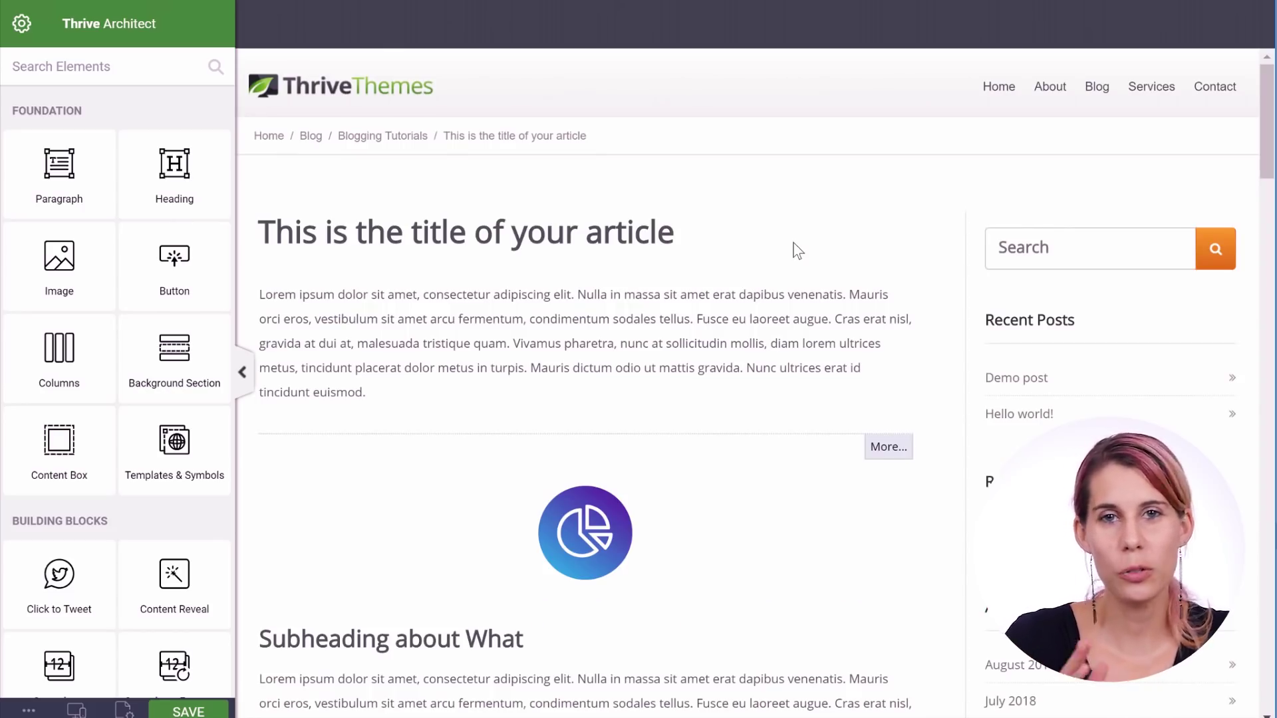
Set the font size of the first paragraph under "Subheading about What" to 16 px.
{"action": "scroll", "coordinate": [797, 251], "scroll_direction": "down", "scroll_amount": 3}
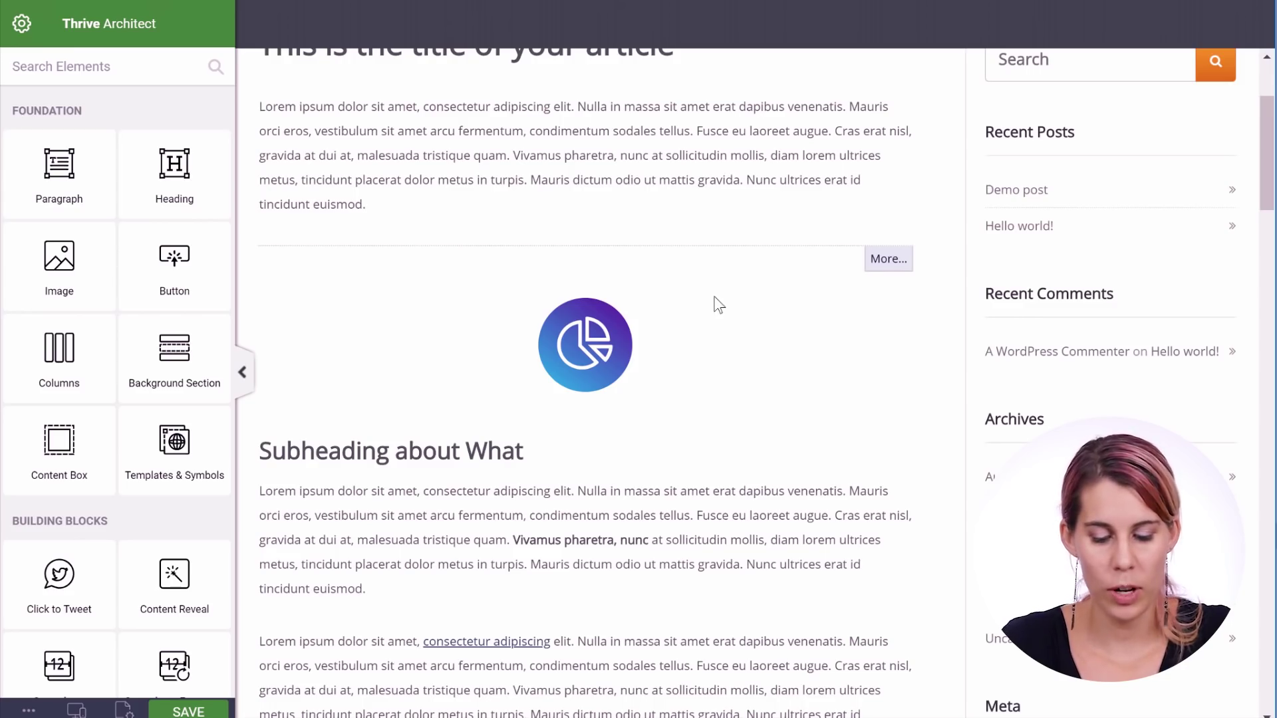
{"action": "scroll", "coordinate": [665, 319], "scroll_direction": "down", "scroll_amount": 3}
{"action": "left_click", "coordinate": [602, 318]}
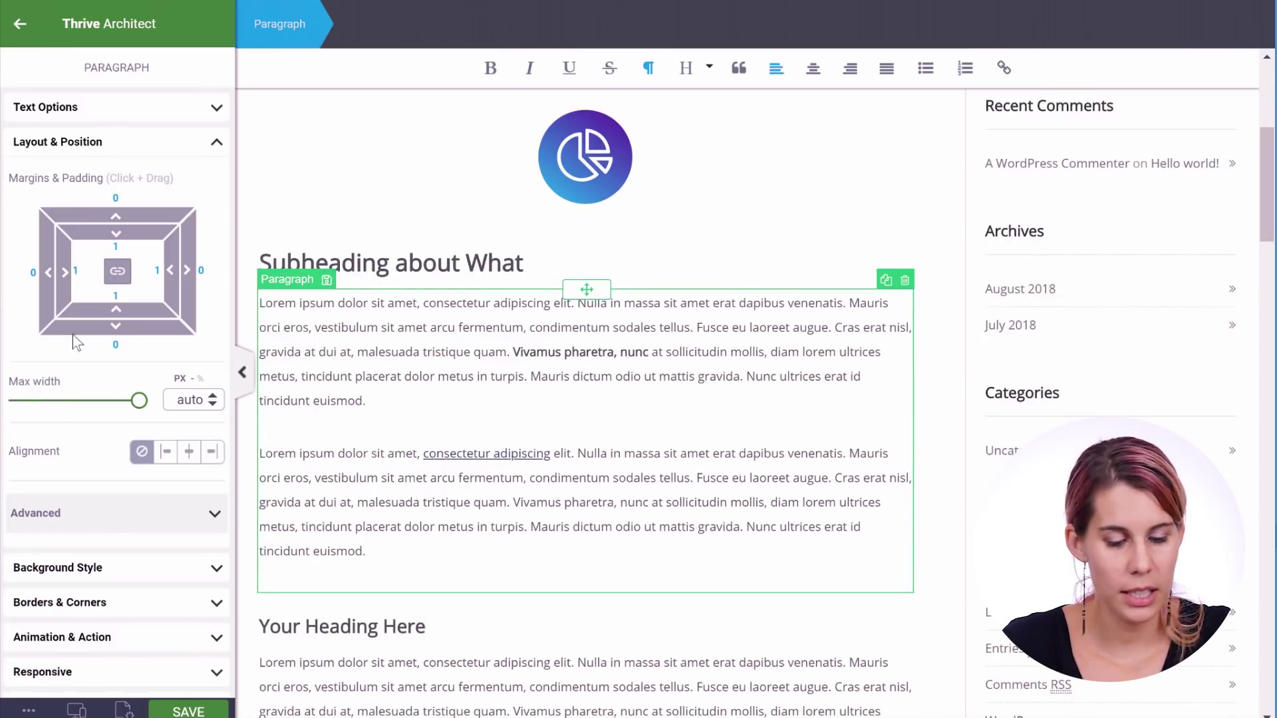
{"action": "left_click", "coordinate": [133, 114]}
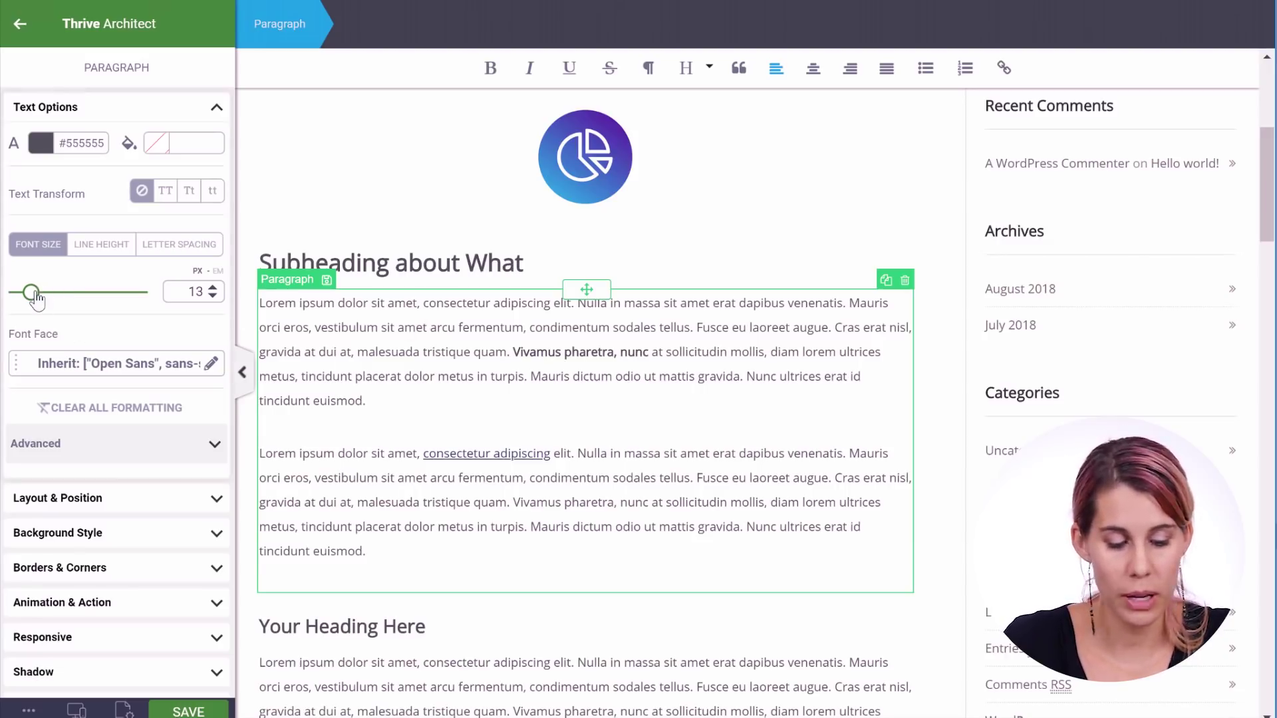
{"action": "left_click_drag", "start_coordinate": [31, 293], "coordinate": [34, 294]}
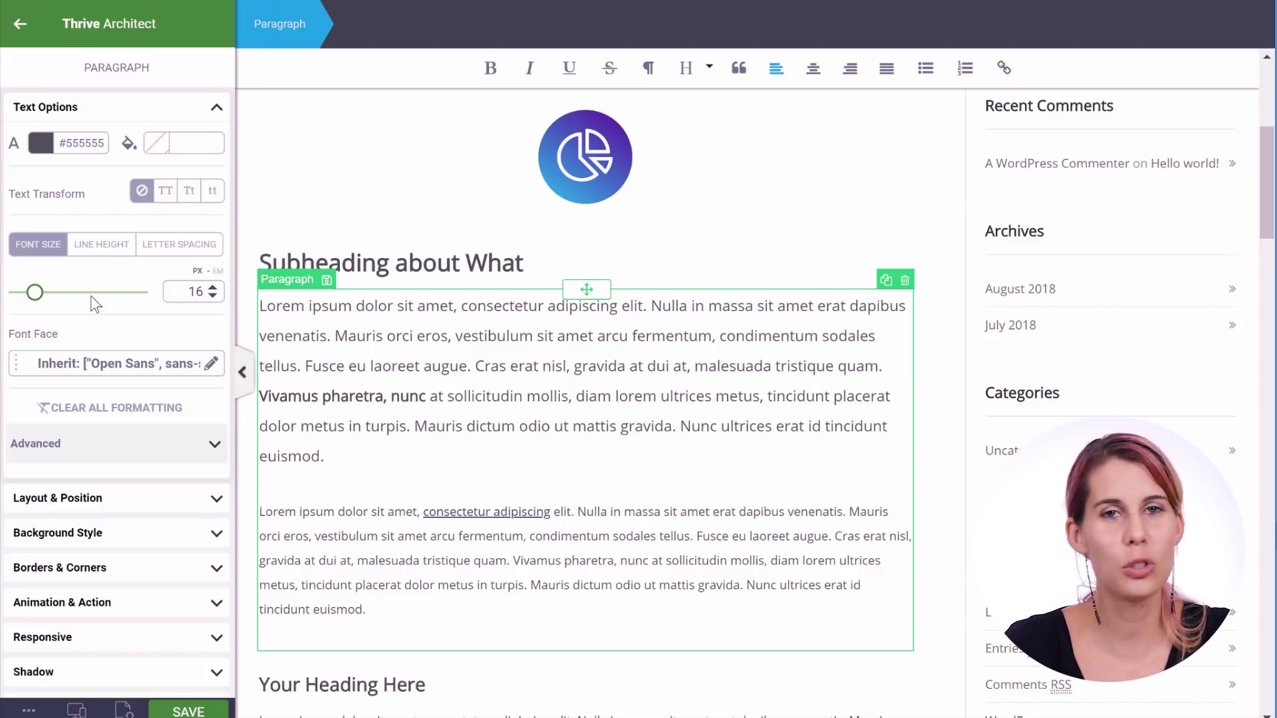
Open the text options of the "Subheading about What" heading.
{"action": "left_click", "coordinate": [484, 259]}
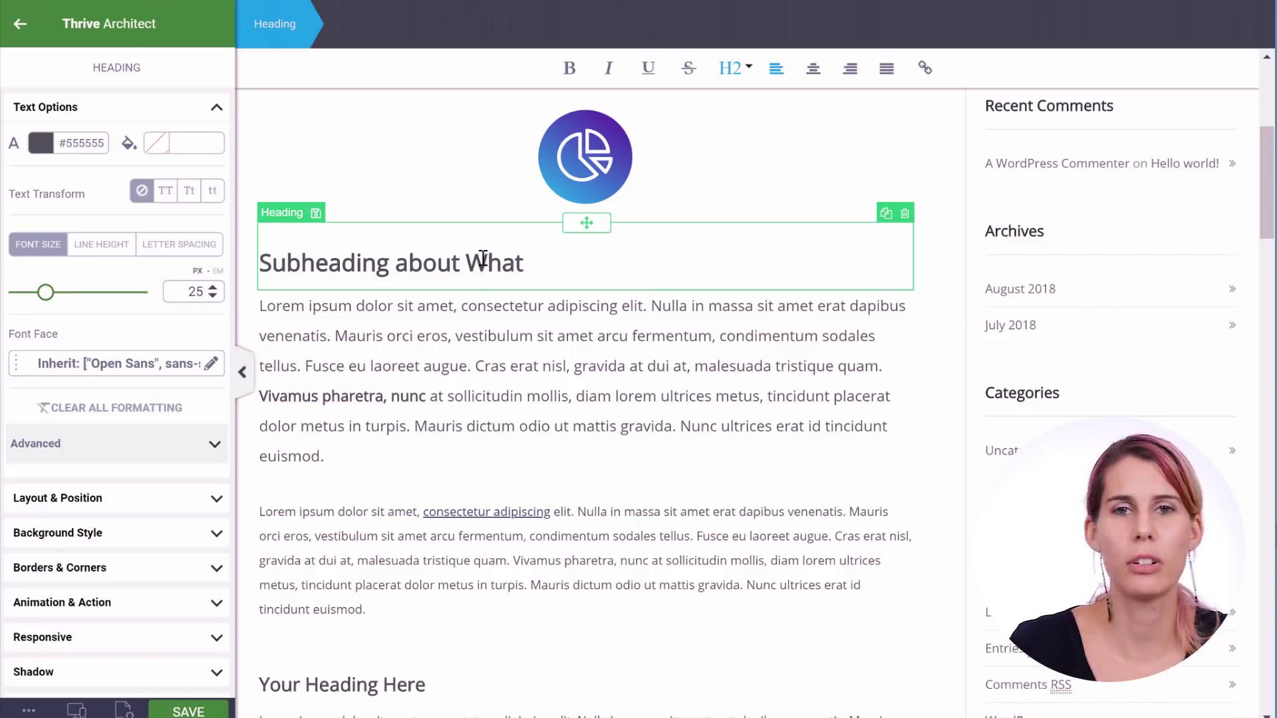